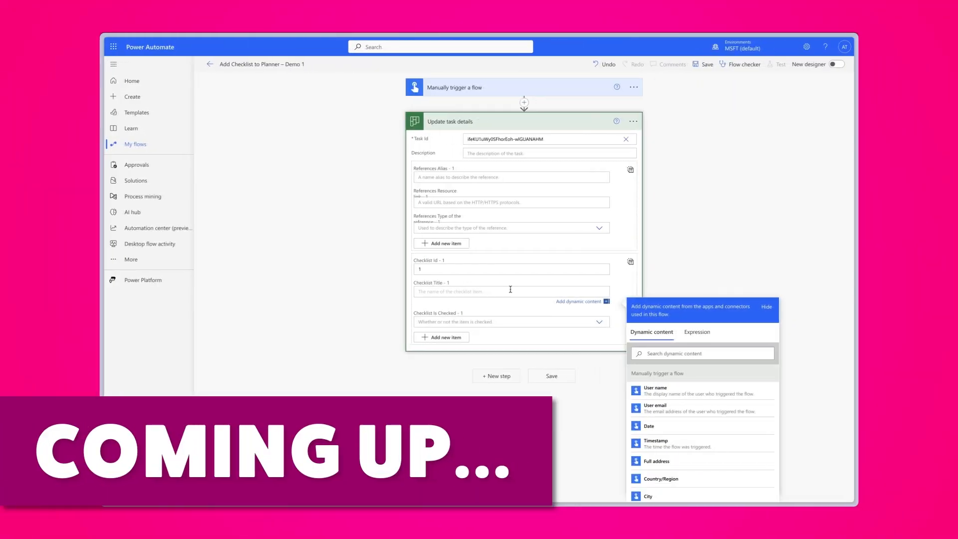
# - Title the first checklist item "Checklist Item 1" in the Update task details action and set its Is Checked value to No
pyautogui.write('Checklist Item 1')
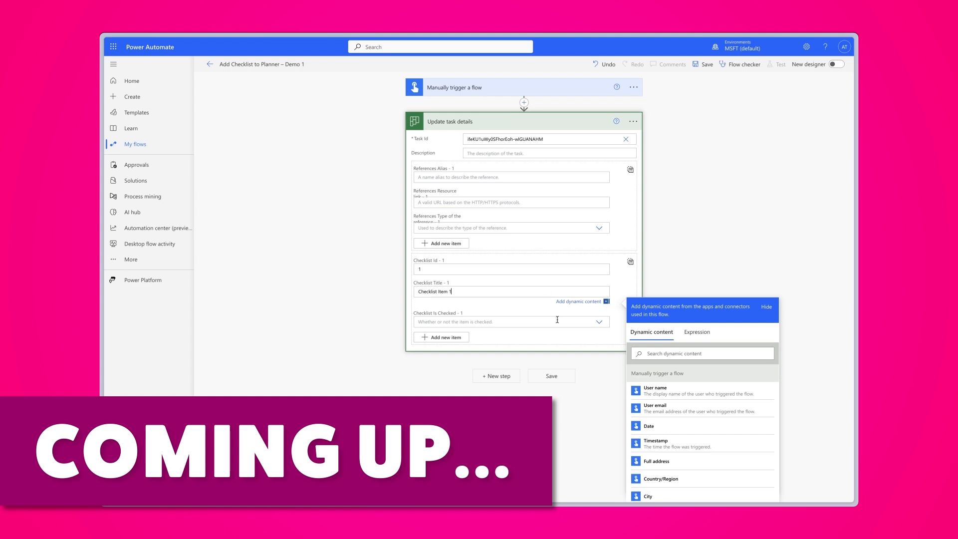
pyautogui.click(553, 320)
pyautogui.click(539, 344)
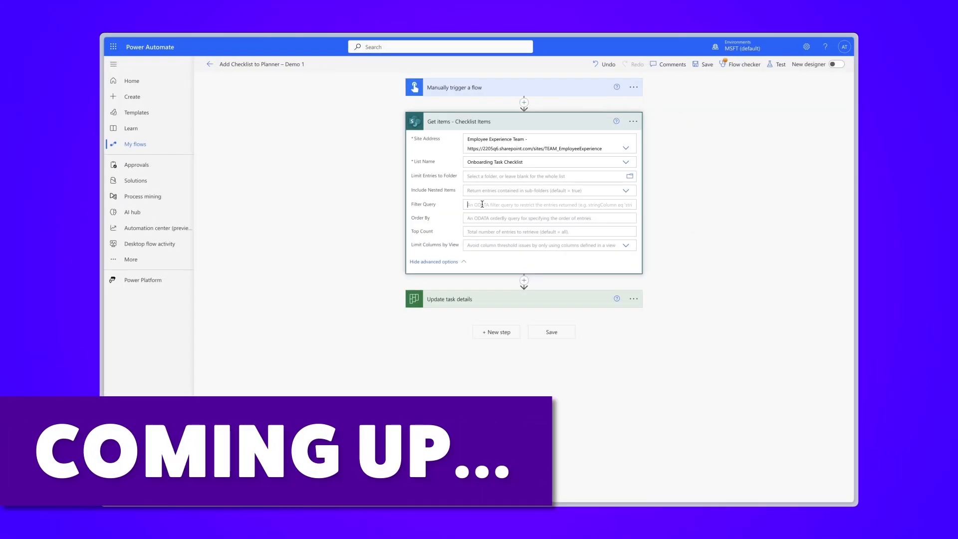
# - Enter the filter query "Title ne null", and start a Category eq 'Onboard filter query for the ChecklistItems table rows
pyautogui.click(548, 205)
pyautogui.write('Title ne nul')
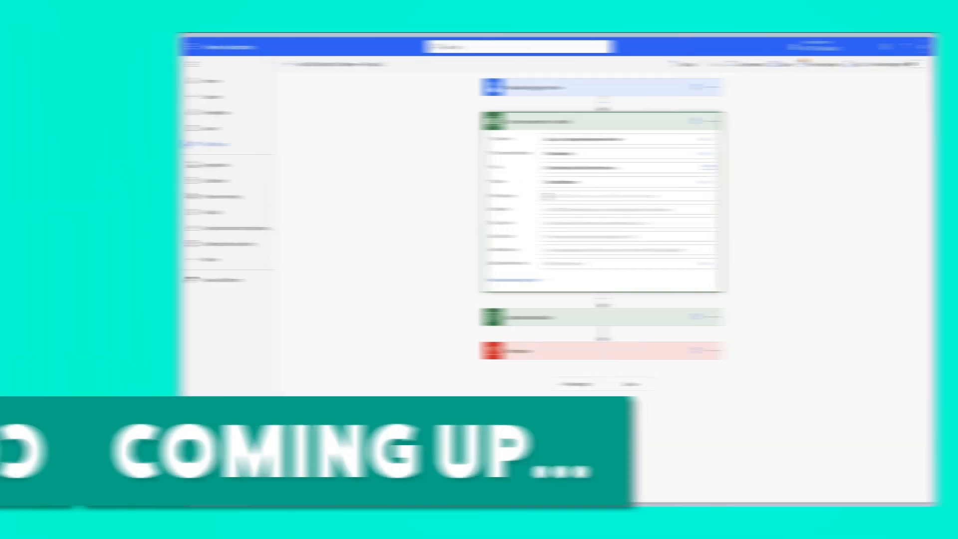
pyautogui.write("gory eq 'Onboard")
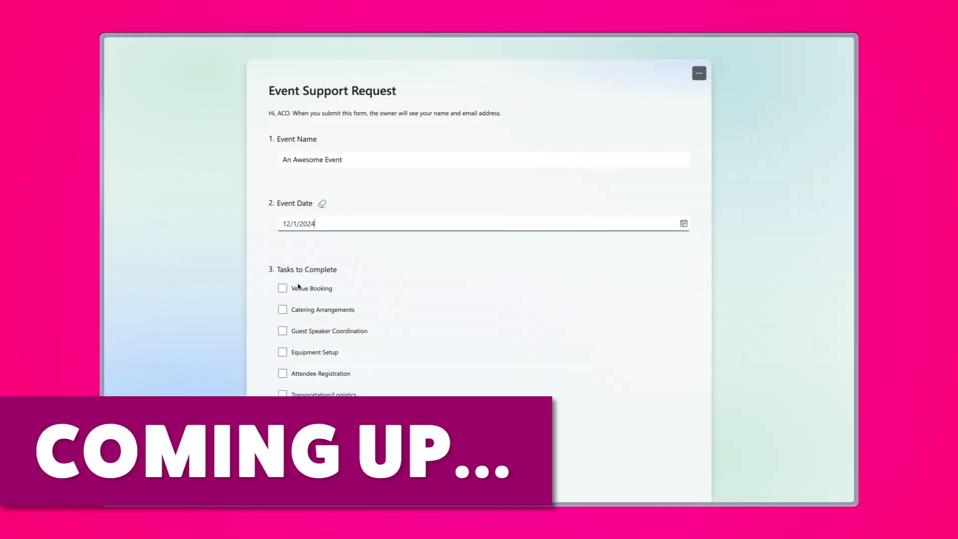
# - Select Venue Booking, Catering Arrangements, Guest Speaker Coordination and Attendee Registration as tasks to complete in the Event Support Request form
pyautogui.click(282, 288)
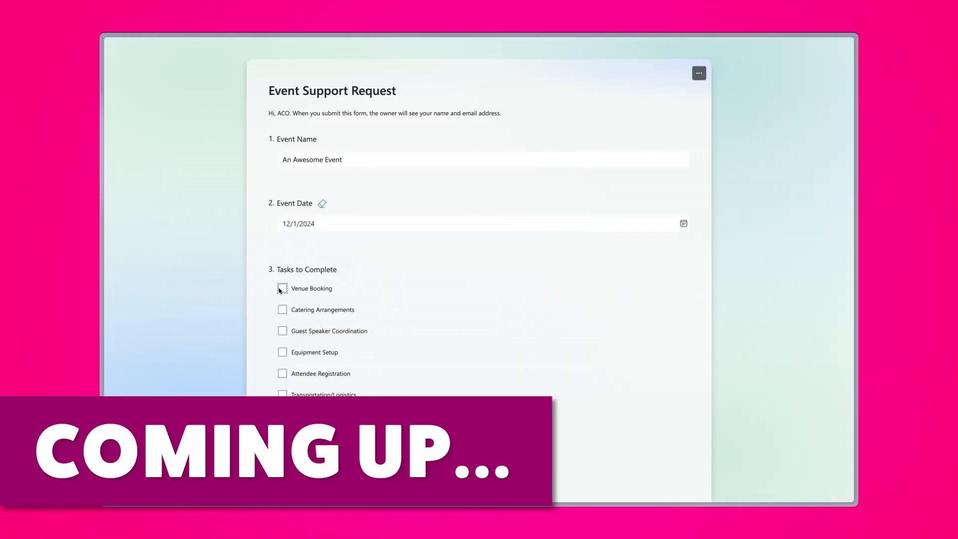
pyautogui.click(282, 310)
pyautogui.click(282, 331)
pyautogui.click(282, 373)
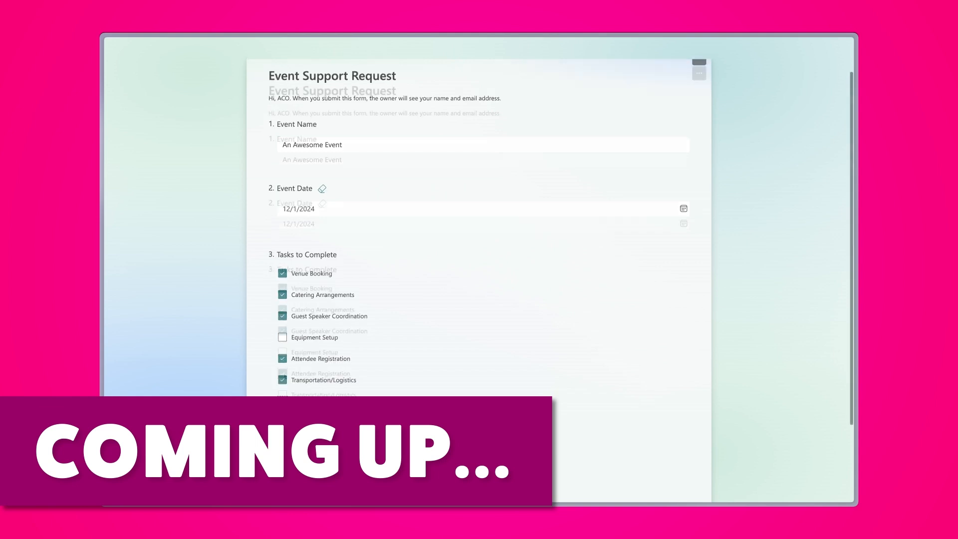
pyautogui.scroll(-2, 479, 270)
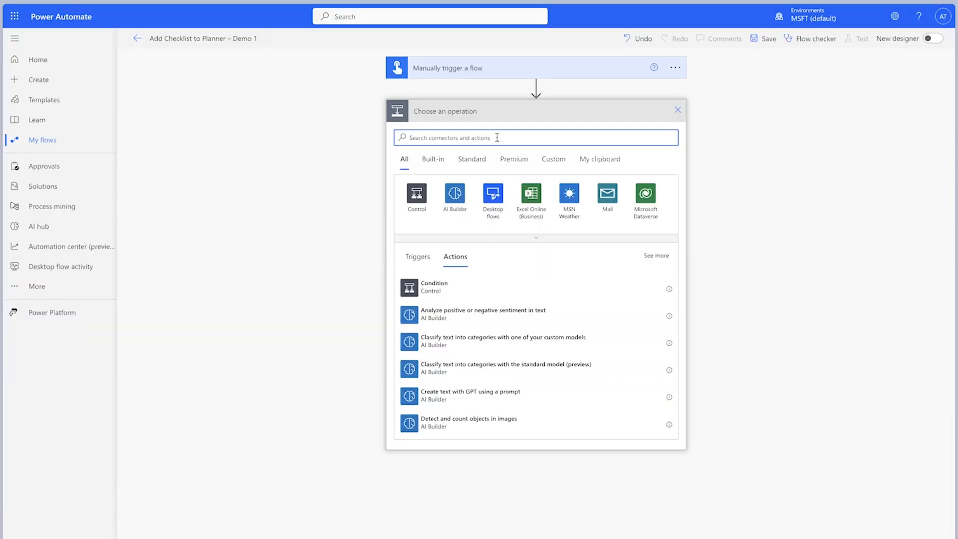
# - Add Planner's Update task details action after the manual trigger and paste the task's identifier as a custom Task Id
pyautogui.write('update task de')
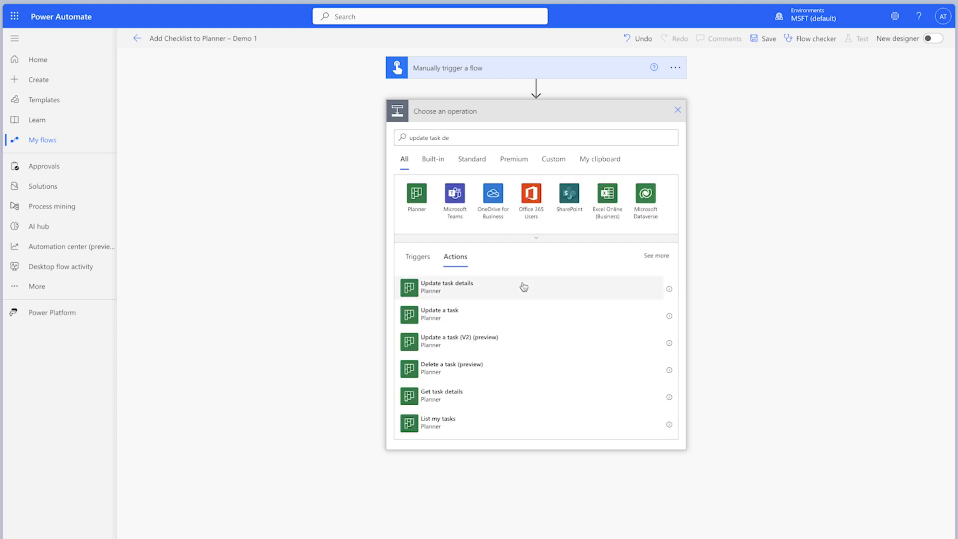
pyautogui.click(523, 284)
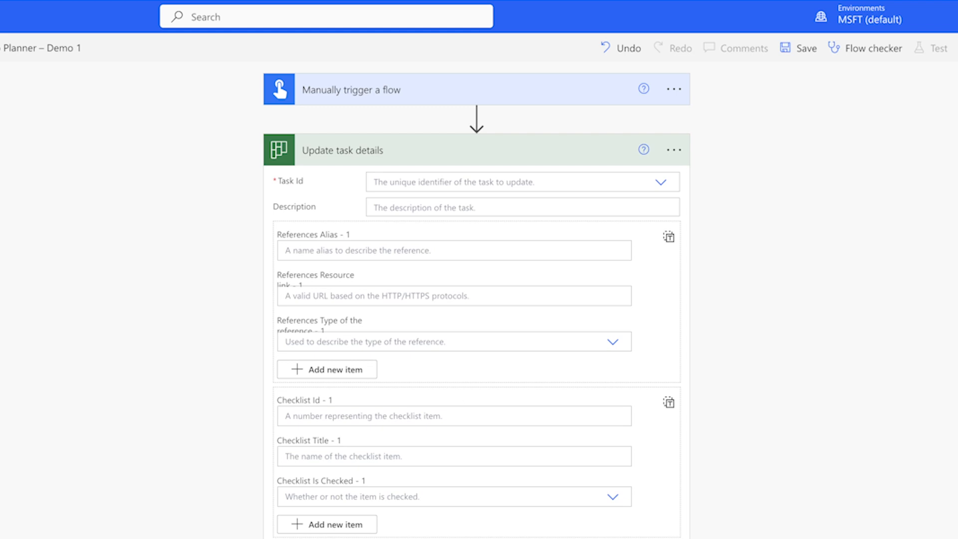
pyautogui.click(660, 184)
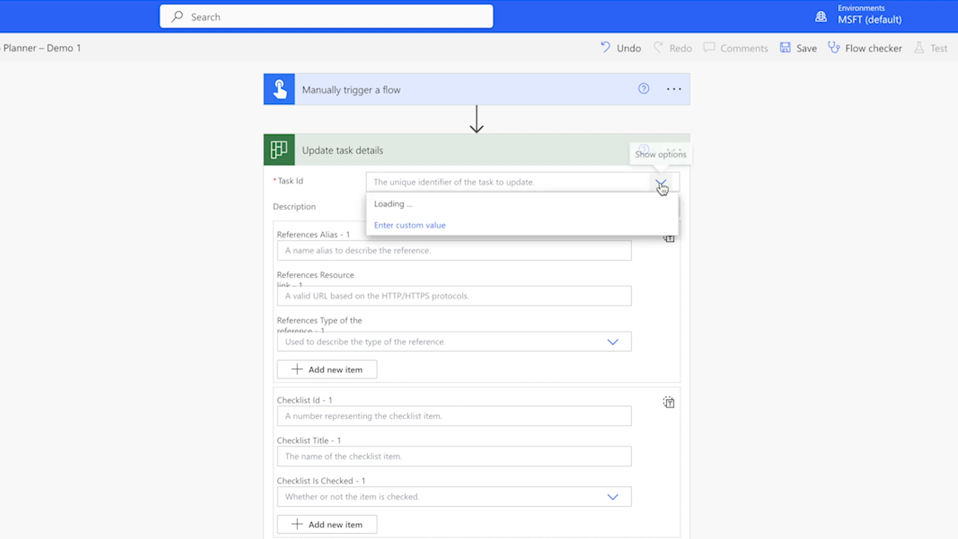
pyautogui.click(430, 225)
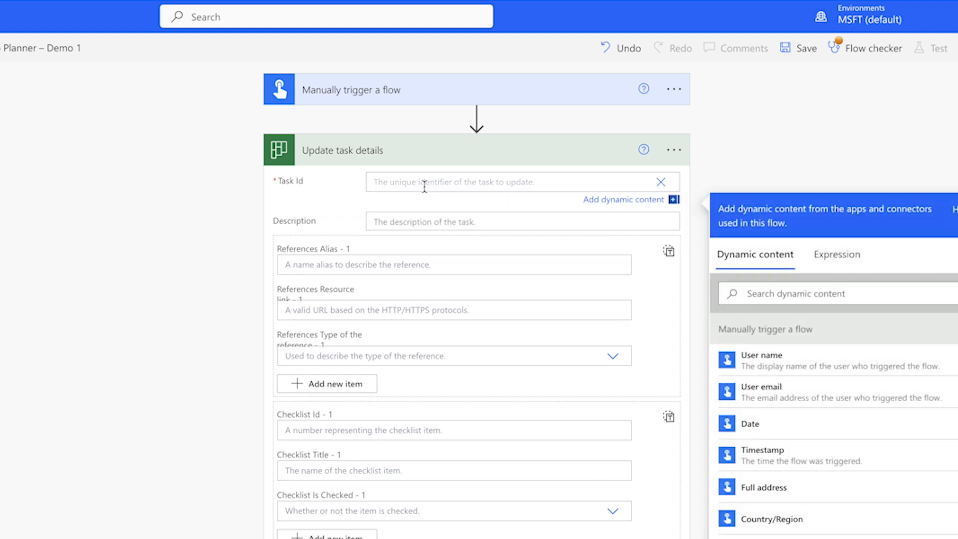
pyautogui.write('feKU1uWy05FhorEoh-wlGUANAHM')
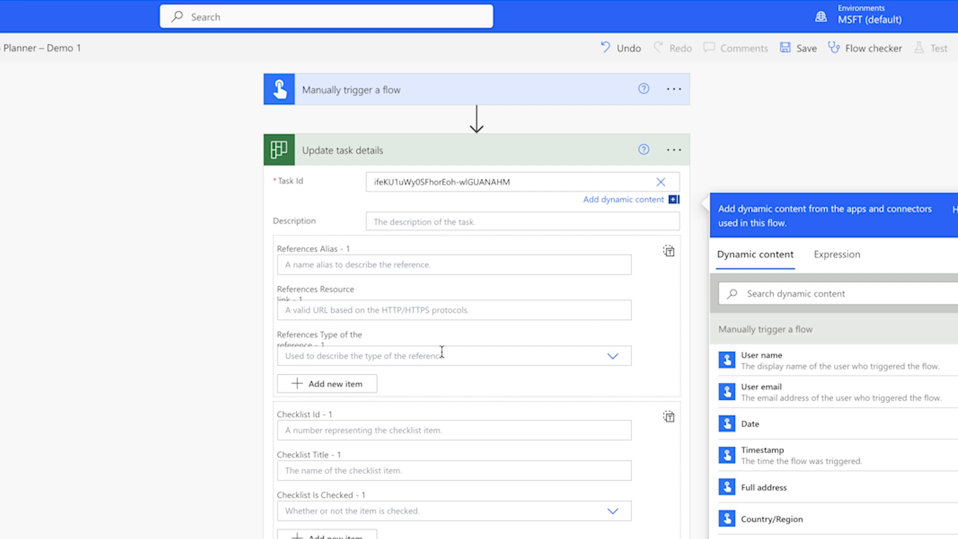
# - Fill in the first checklist item with Id 1, title "Checklist Item 1" and Is Checked set to No
pyautogui.click(433, 430)
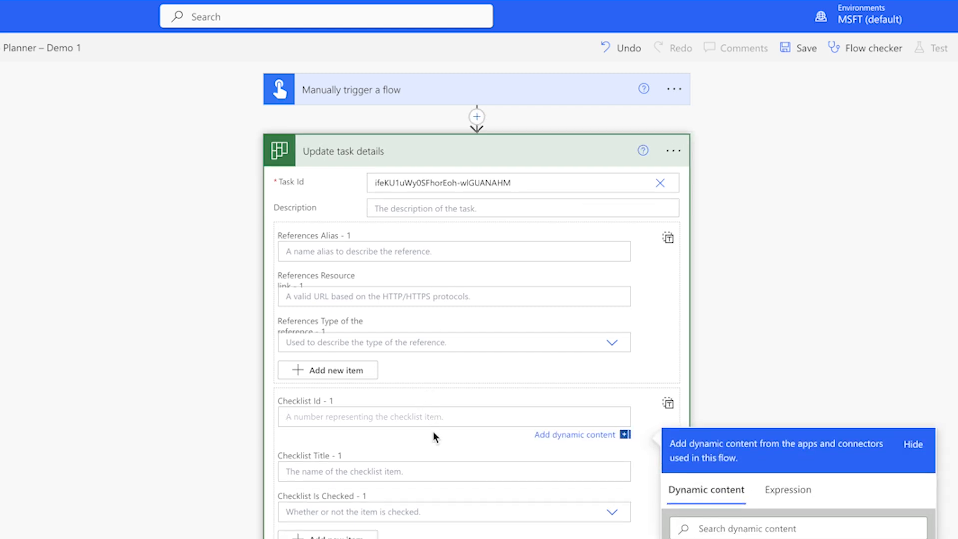
pyautogui.write('1')
pyautogui.scroll(-2, 422, 409)
pyautogui.click(409, 379)
pyautogui.write('Ch')
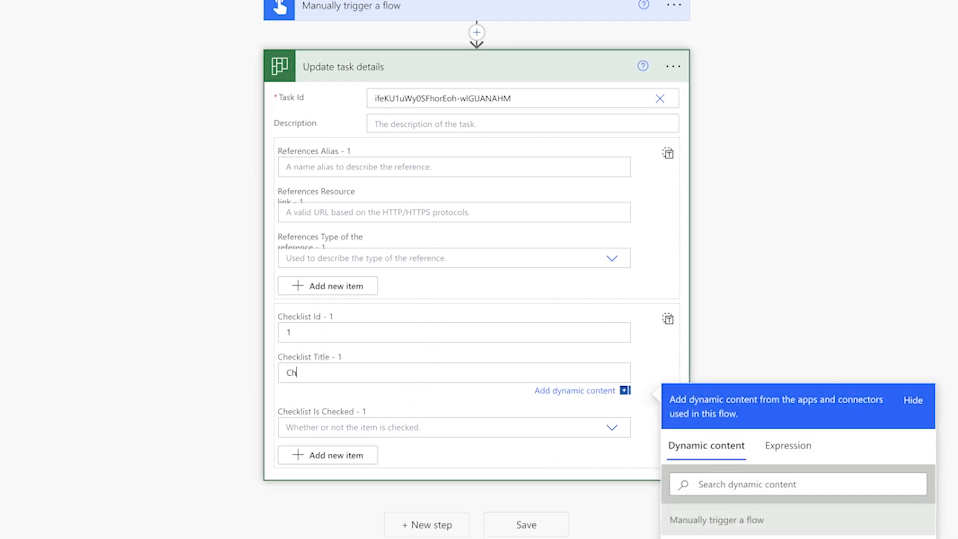
pyautogui.write('ecklist Item 1')
pyautogui.click(539, 422)
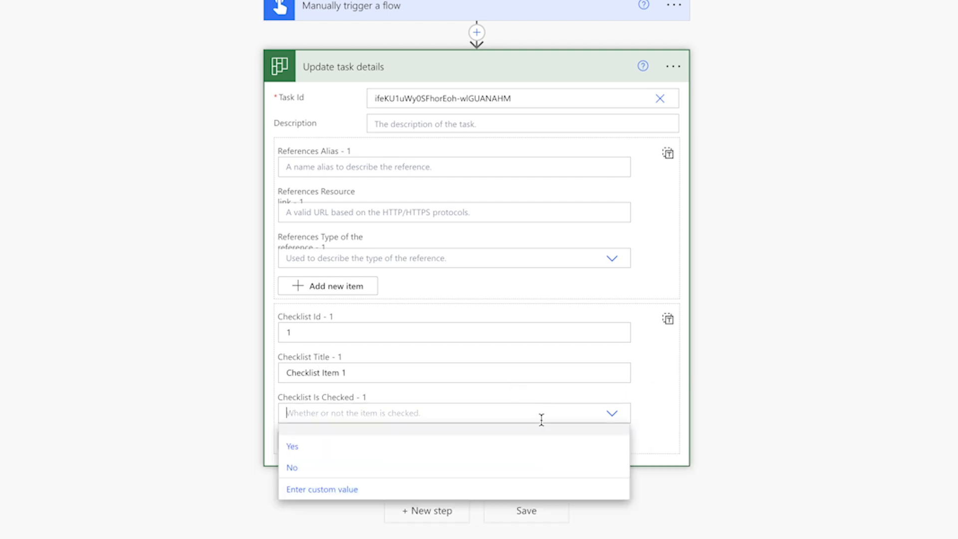
pyautogui.click(504, 468)
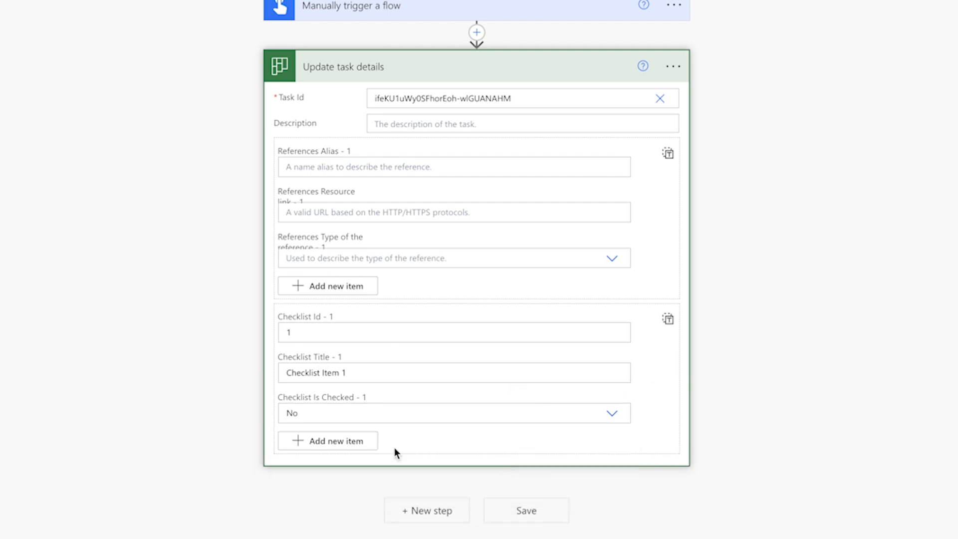
# - Add a second checklist item with Id 2, title "Checklist Item 2" and Is Checked set to No
pyautogui.click(344, 441)
pyautogui.click(289, 456)
pyautogui.write('2')
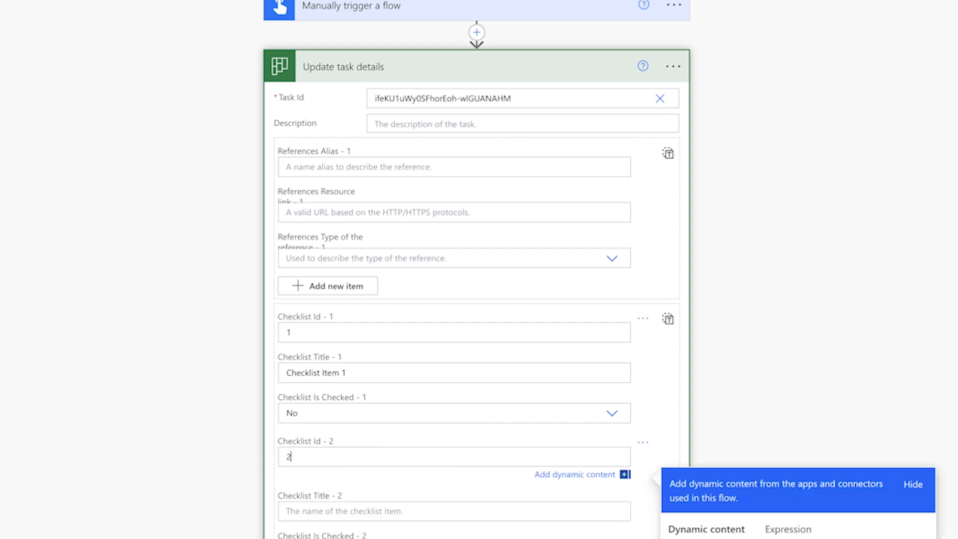
pyautogui.click(315, 510)
pyautogui.write('Checklist Item')
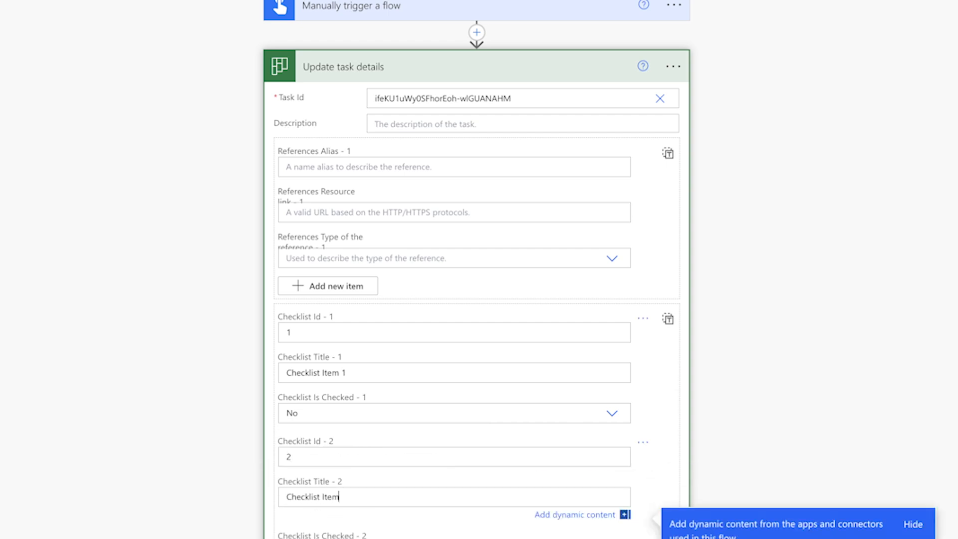
pyautogui.write(' 2')
pyautogui.scroll(-4, 322, 333)
pyautogui.click(323, 329)
pyautogui.click(316, 380)
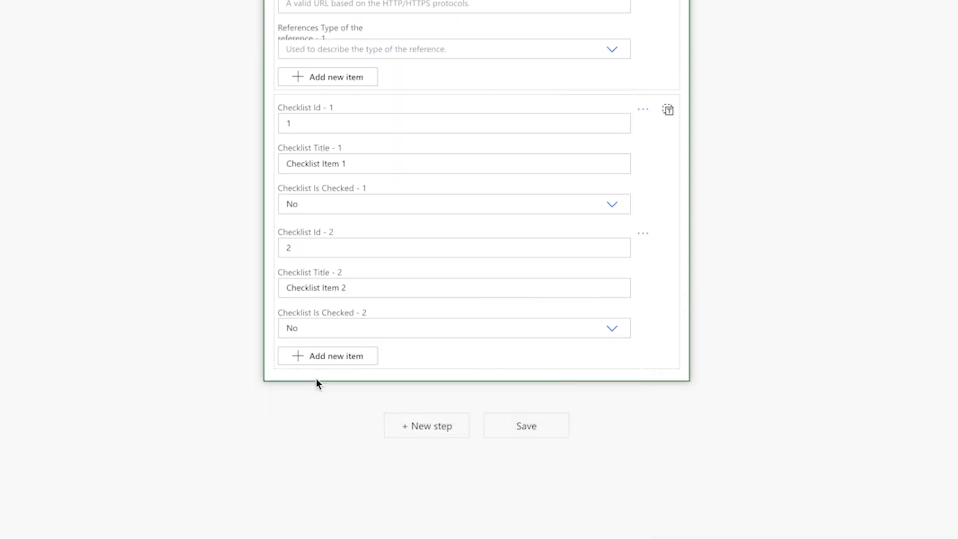
# - Add a third checklist item with Id 3, title "Checklist Item 3" and Is Checked set to No
pyautogui.click(321, 355)
pyautogui.click(318, 370)
pyautogui.write('3')
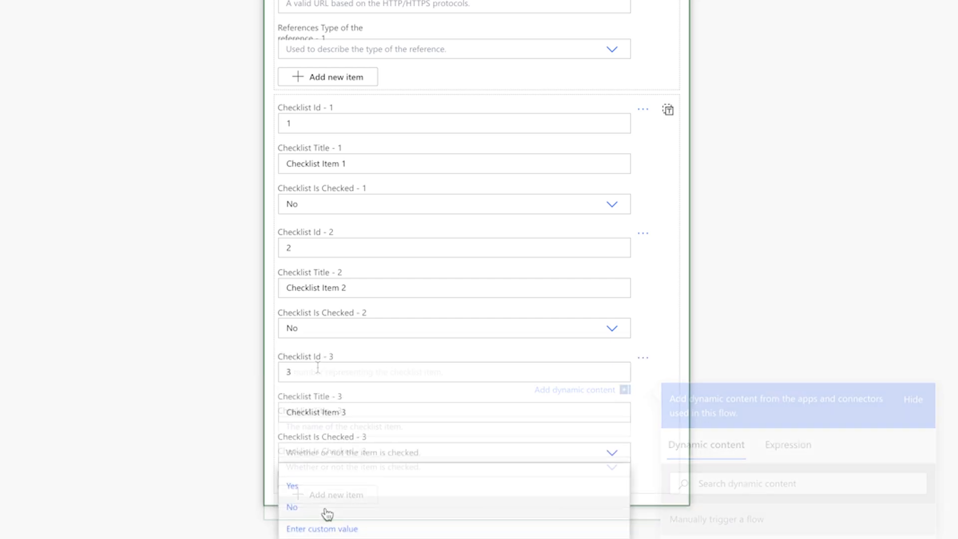
pyautogui.click(326, 508)
# - Save the flow and run a manual test of it
pyautogui.click(706, 61)
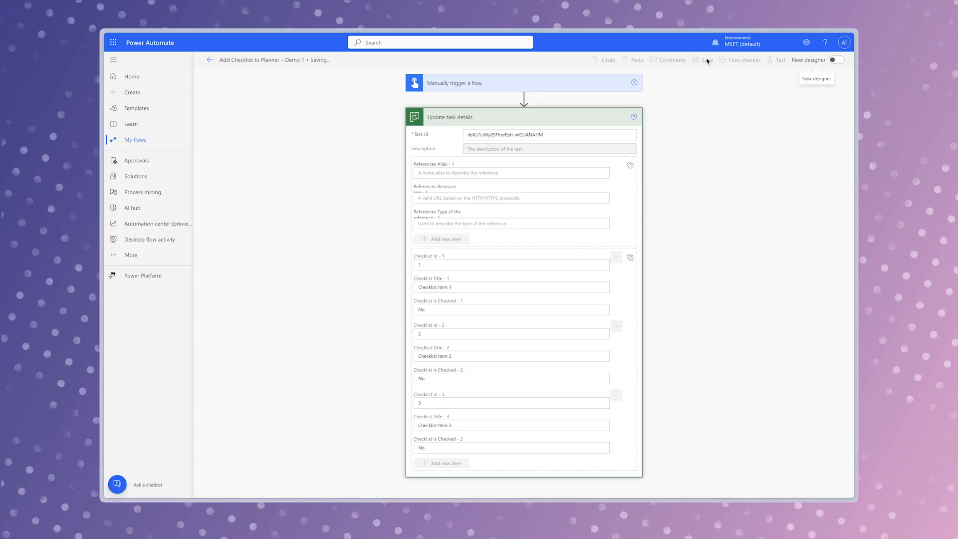
pyautogui.click(777, 60)
pyautogui.click(739, 85)
pyautogui.click(716, 483)
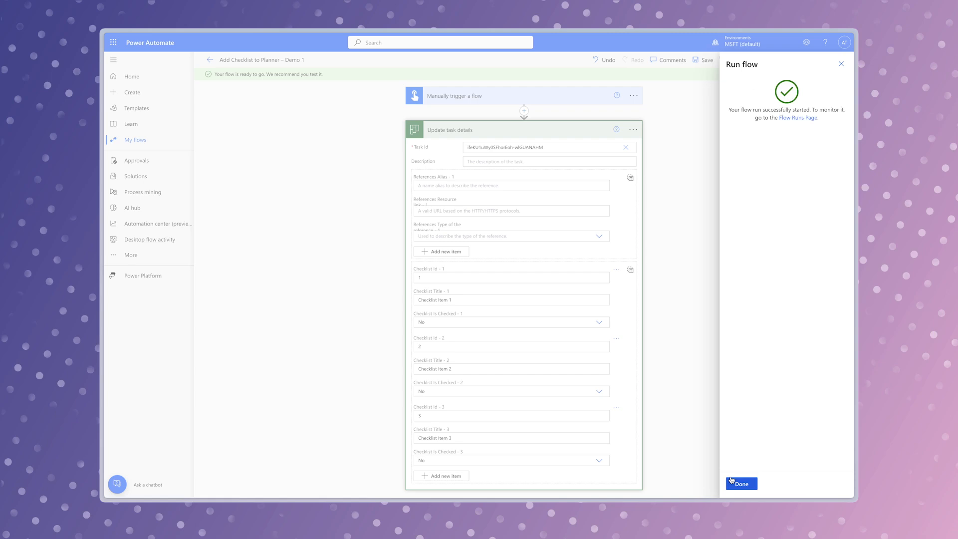
pyautogui.click(741, 483)
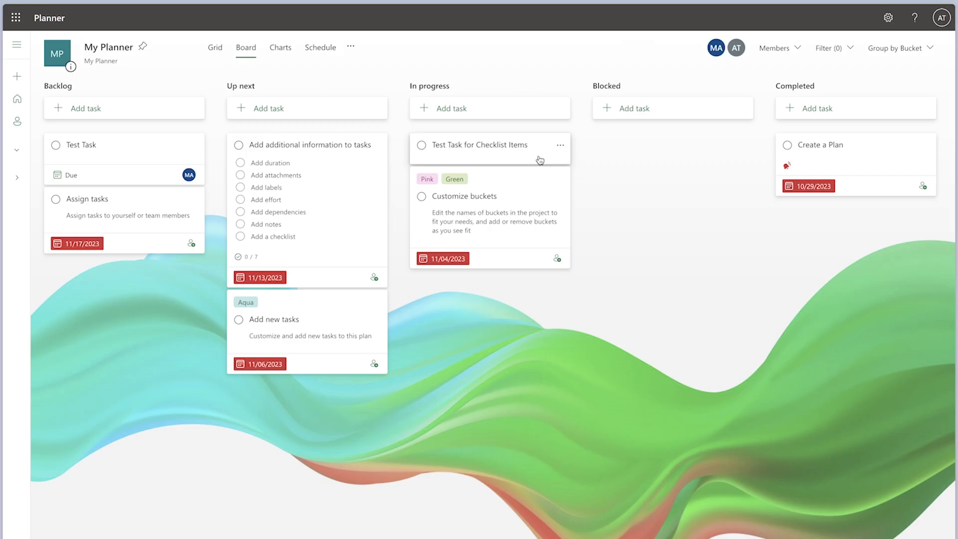
# - Open the "Test Task for Checklist Items" task on the Planner board to examine its checklist
pyautogui.click(517, 158)
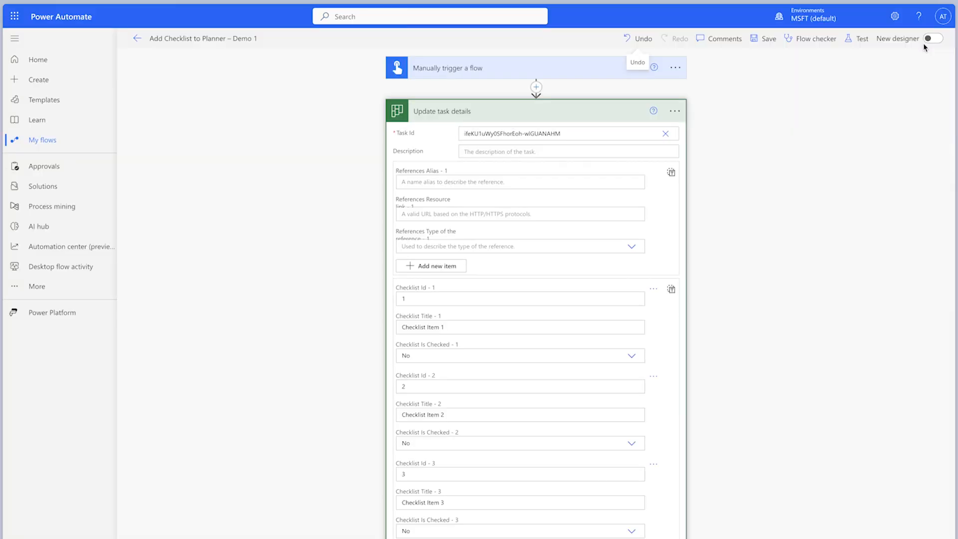
# - Insert a SharePoint Get items action between the trigger and Update task details, and rename it "Get items - Checklist Items"
pyautogui.click(536, 86)
pyautogui.click(533, 103)
pyautogui.write('get items')
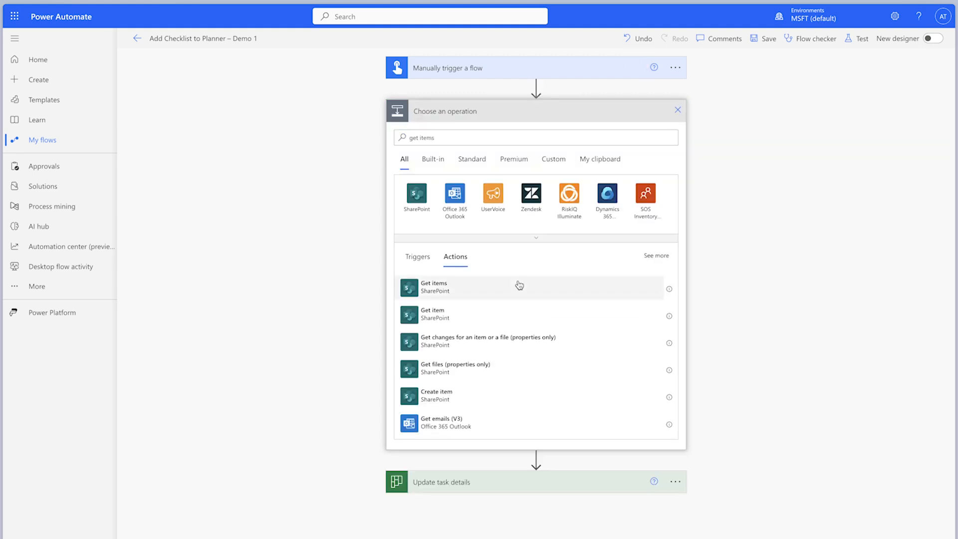
pyautogui.click(516, 282)
pyautogui.write('- Checklist Item')
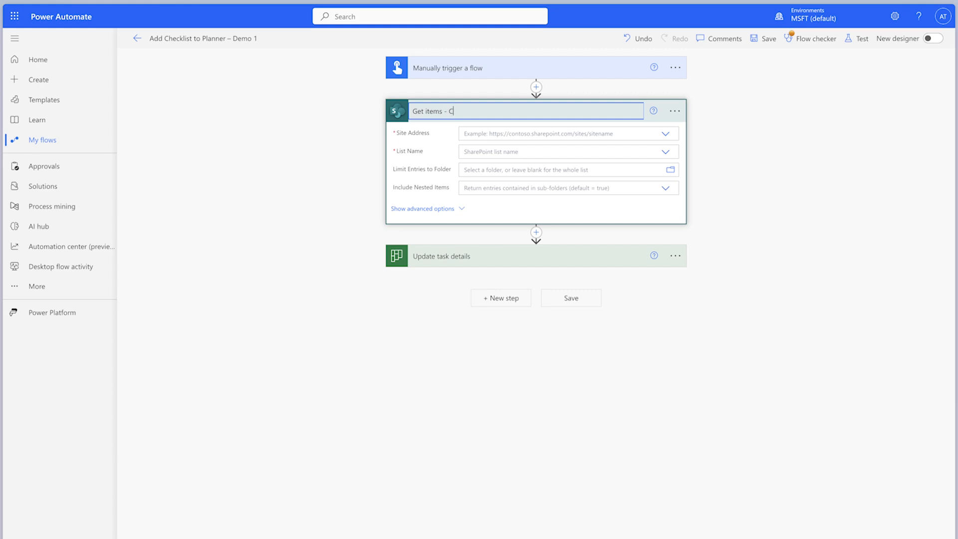
pyautogui.write('s')
# - Point the Get items action to the Employee Experience Team site and its Onboarding Task Checklist list
pyautogui.click(667, 135)
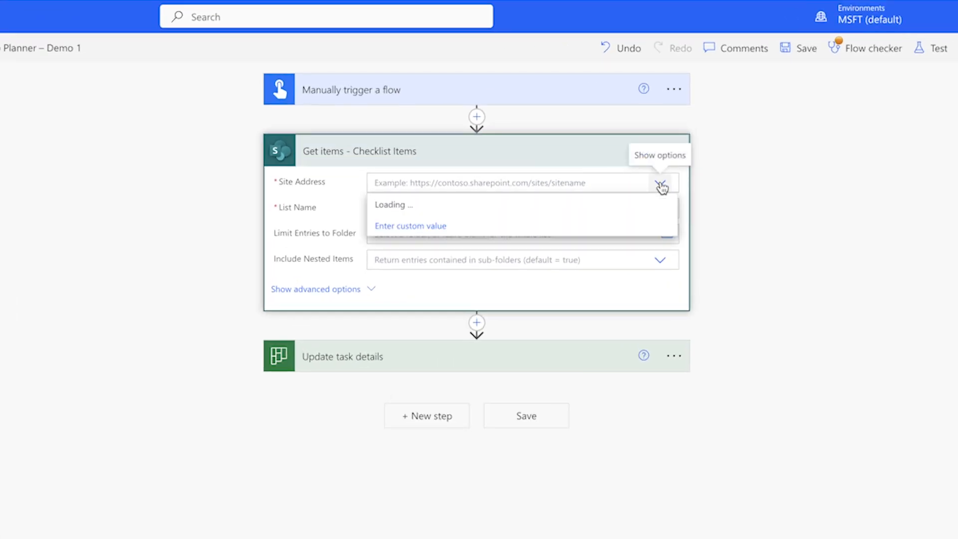
pyautogui.click(669, 226)
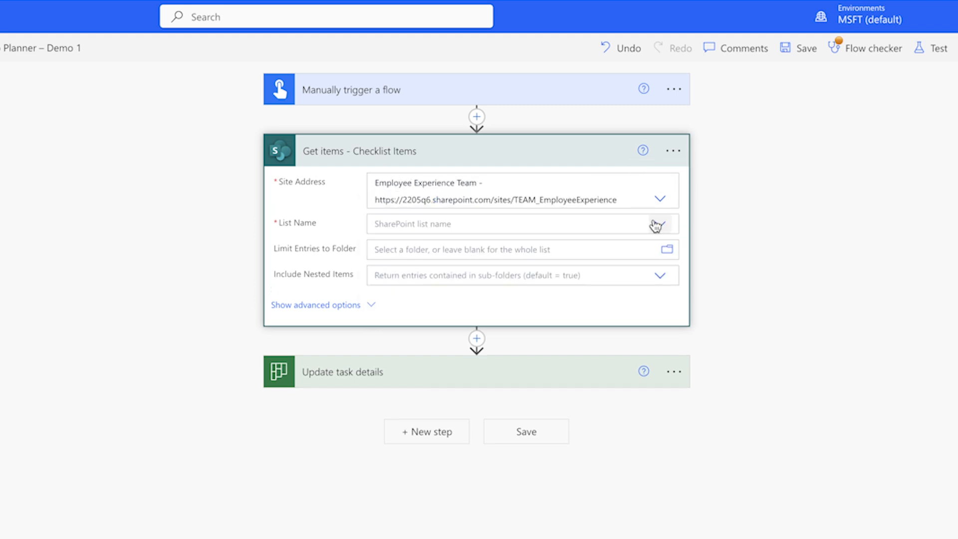
pyautogui.click(658, 224)
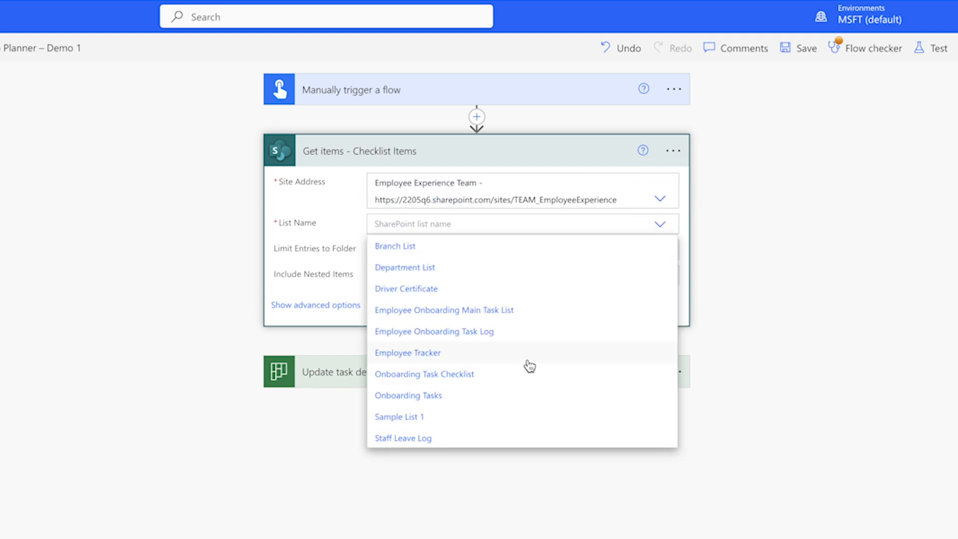
pyautogui.click(511, 374)
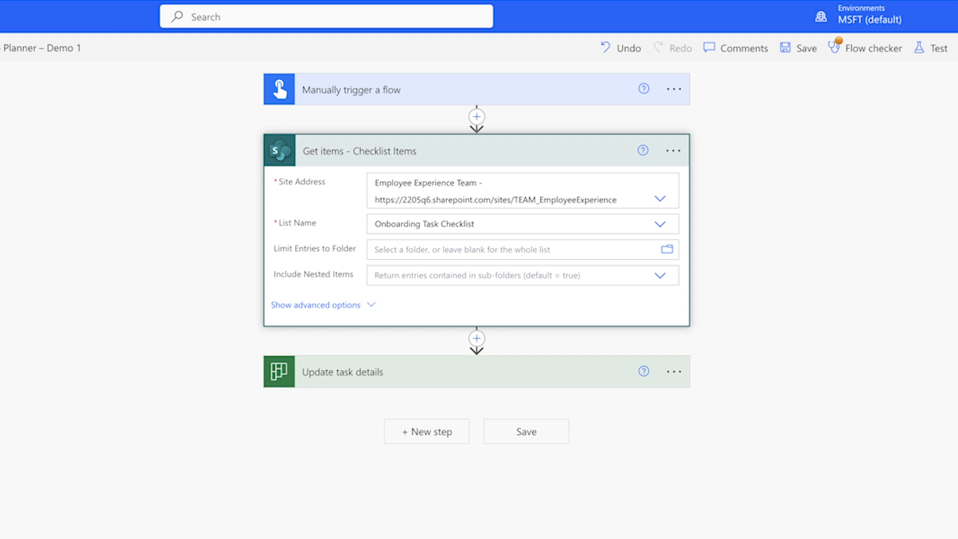
# - Set the Get items action's Filter Query to "Title ne null" and run the flow checker
pyautogui.click(368, 305)
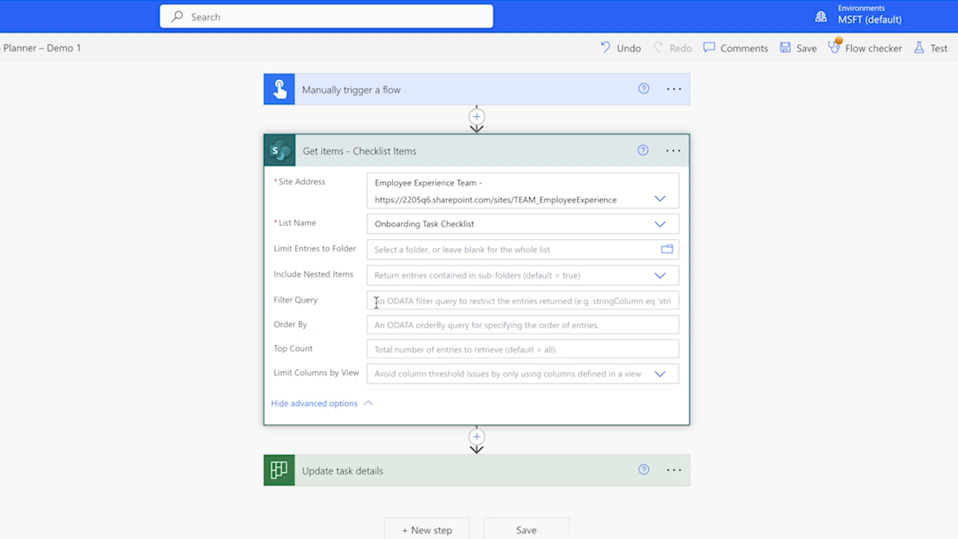
pyautogui.click(402, 301)
pyautogui.write('Title')
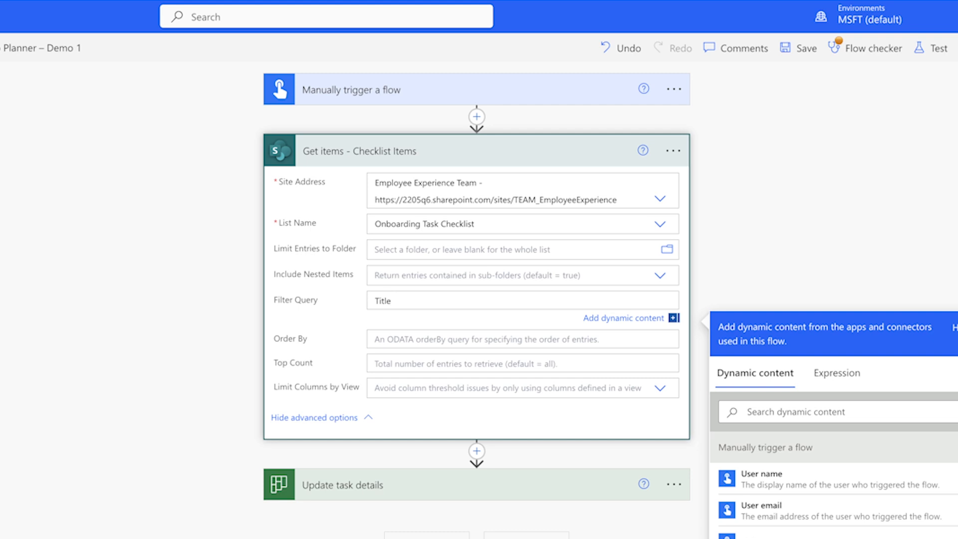
pyautogui.write(' ne null')
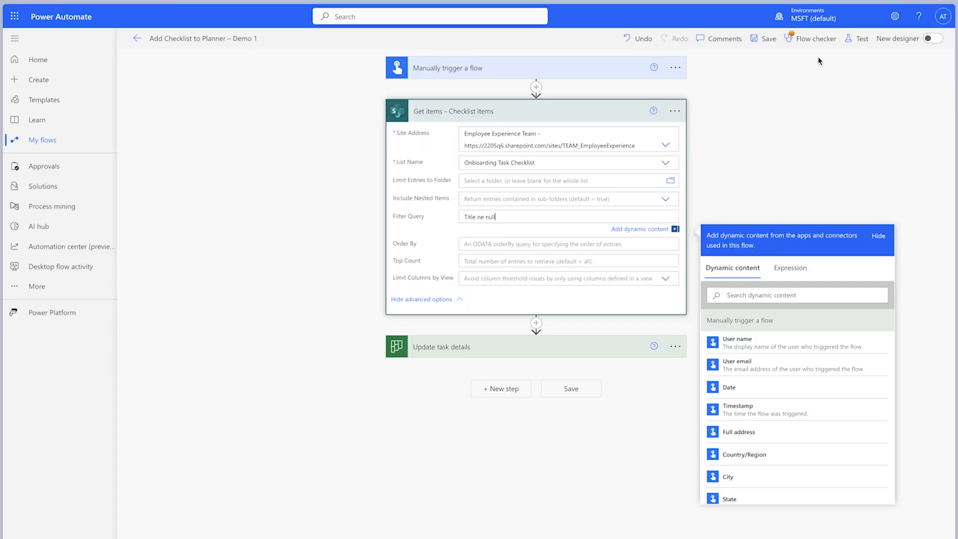
pyautogui.click(813, 40)
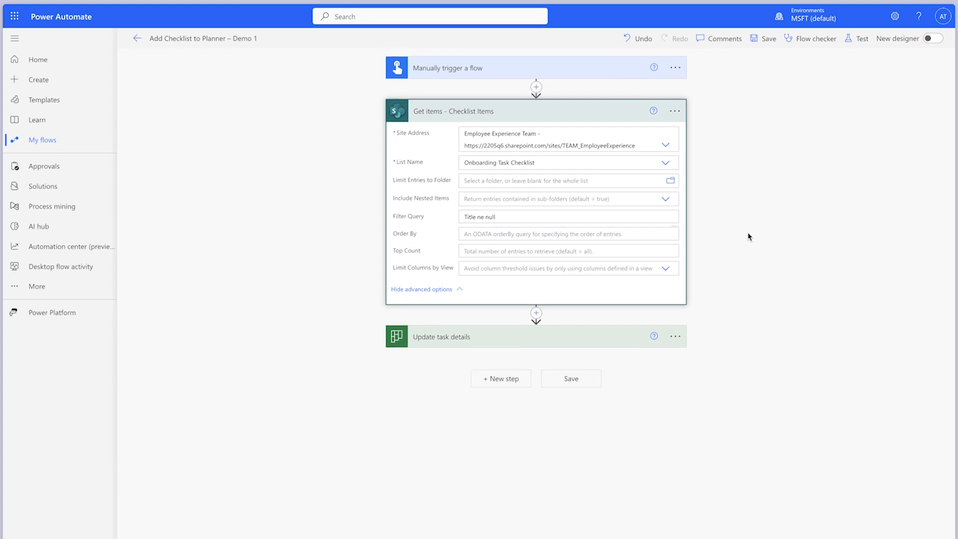
# - Insert a Filter array action between Get items and Update task details, and rename it "Filter array - Checklist Items"
pyautogui.click(536, 313)
pyautogui.click(529, 328)
pyautogui.write('filter')
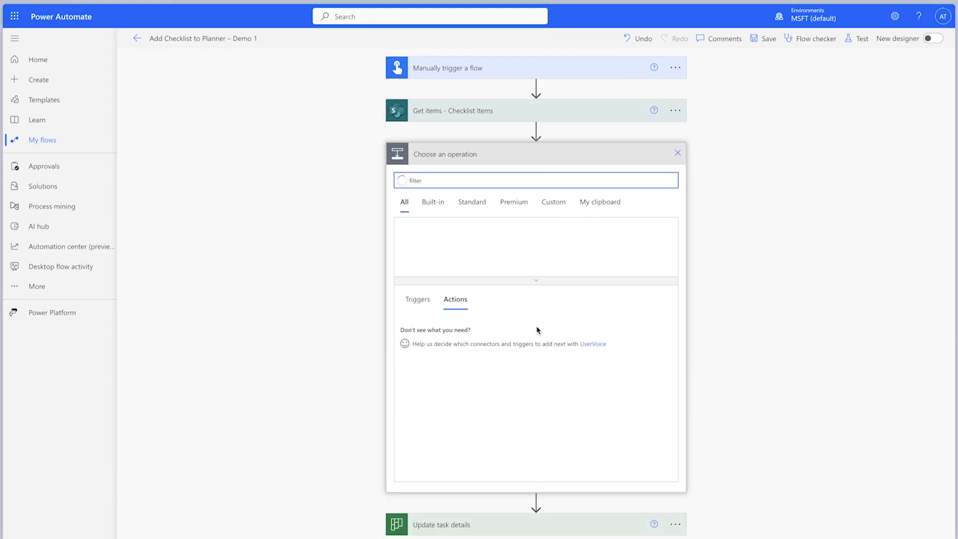
pyautogui.click(441, 356)
pyautogui.click(474, 154)
pyautogui.write('- ')
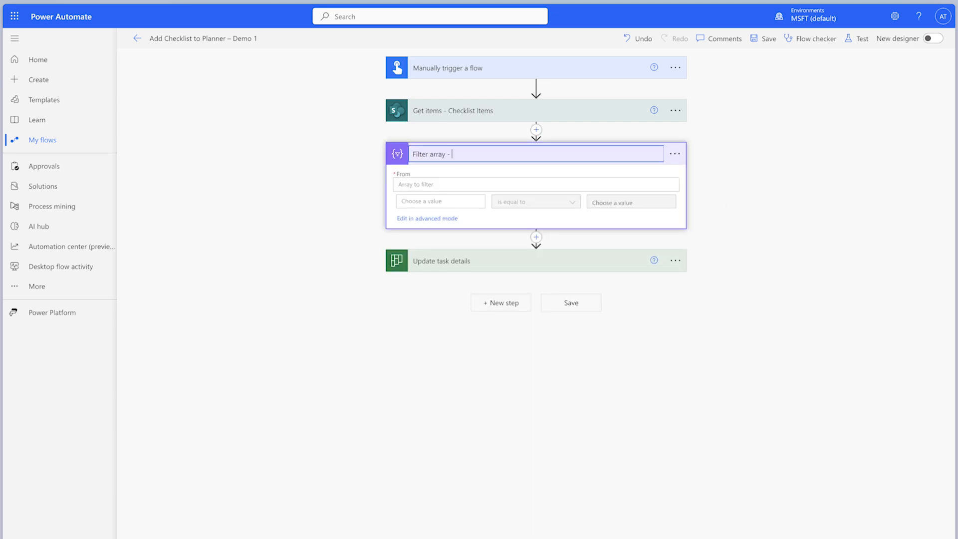
pyautogui.write('Checklist Items')
# - Filter the value list from Get items to entries whose Onboarding Task Value is equal to "Training"
pyautogui.click(598, 183)
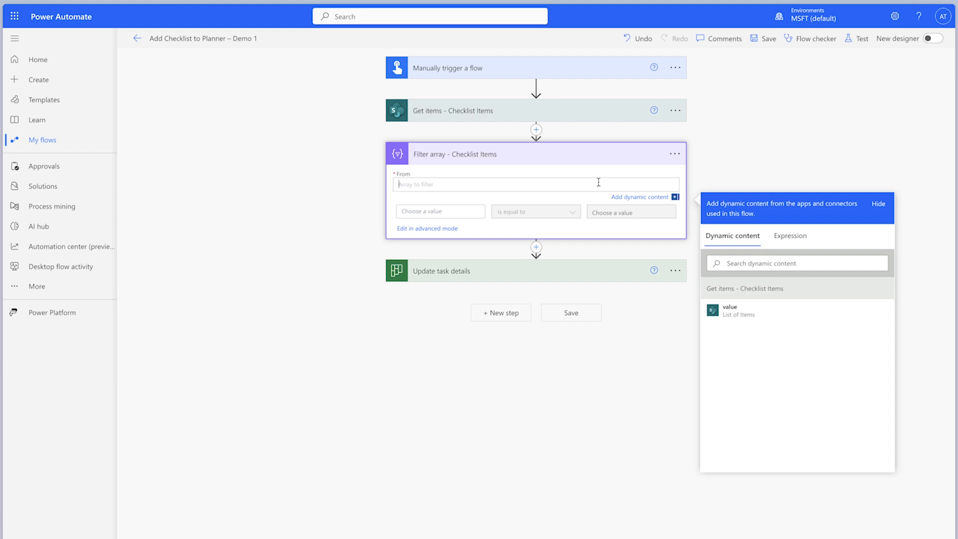
pyautogui.click(732, 309)
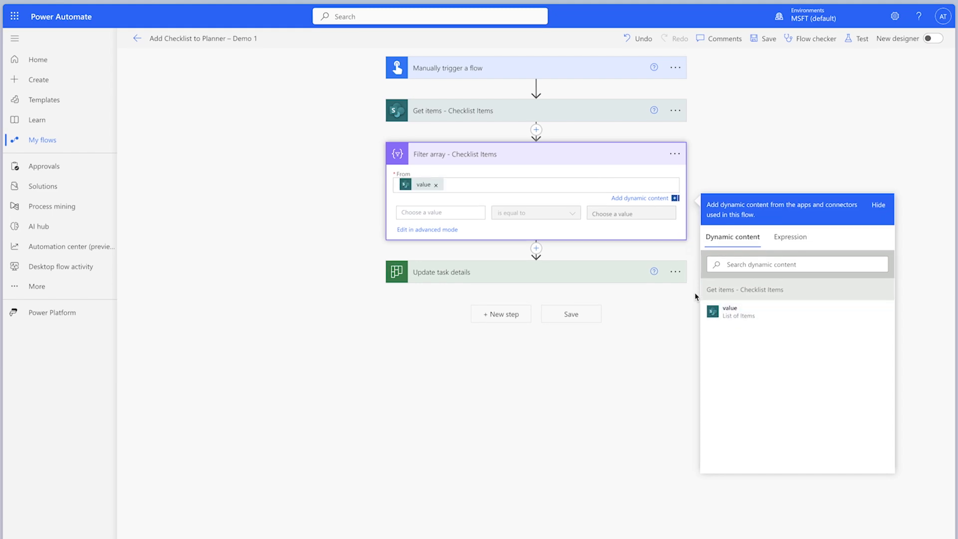
pyautogui.click(466, 213)
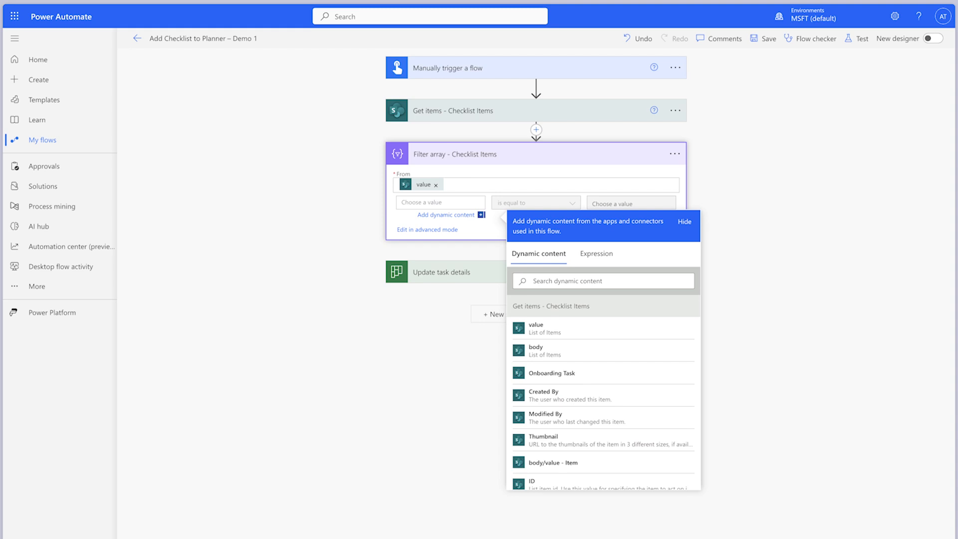
pyautogui.click(594, 280)
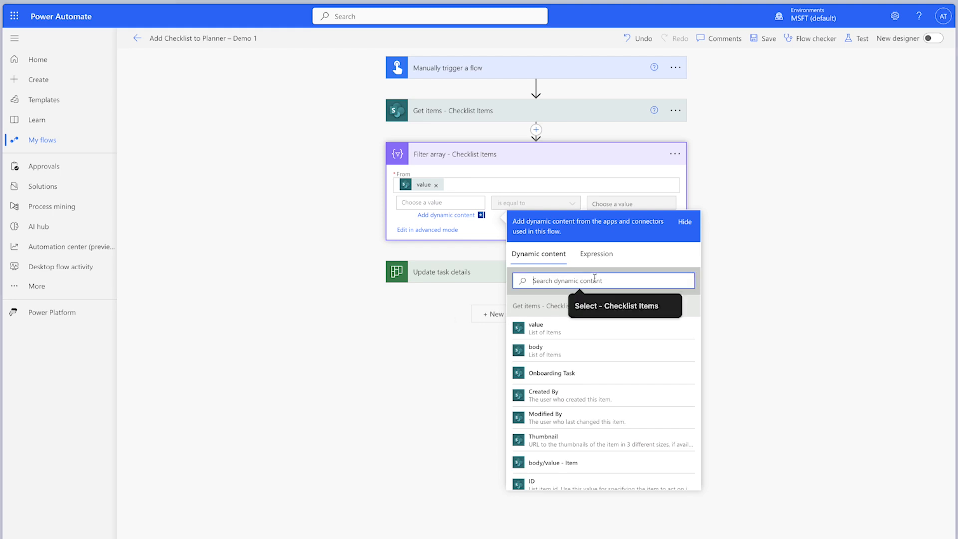
pyautogui.write('onboar')
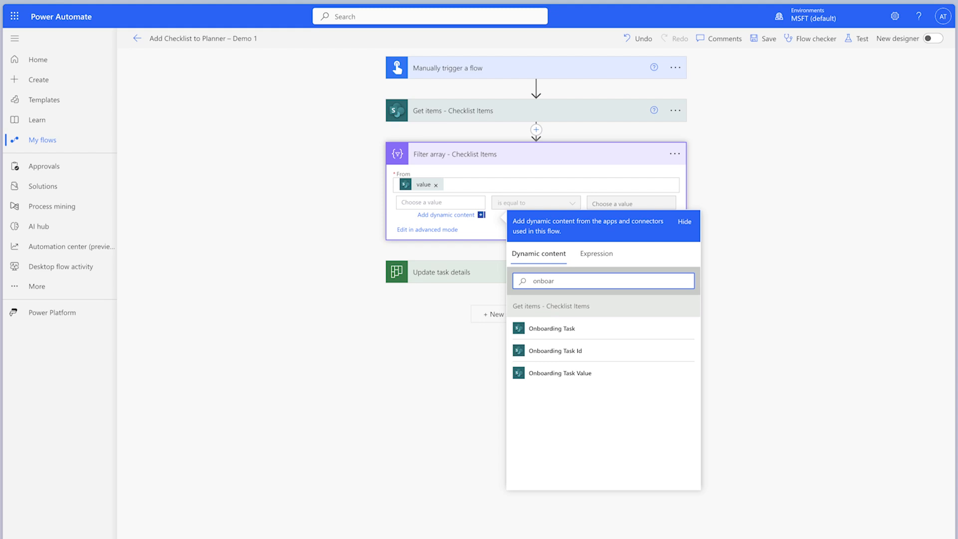
pyautogui.click(601, 374)
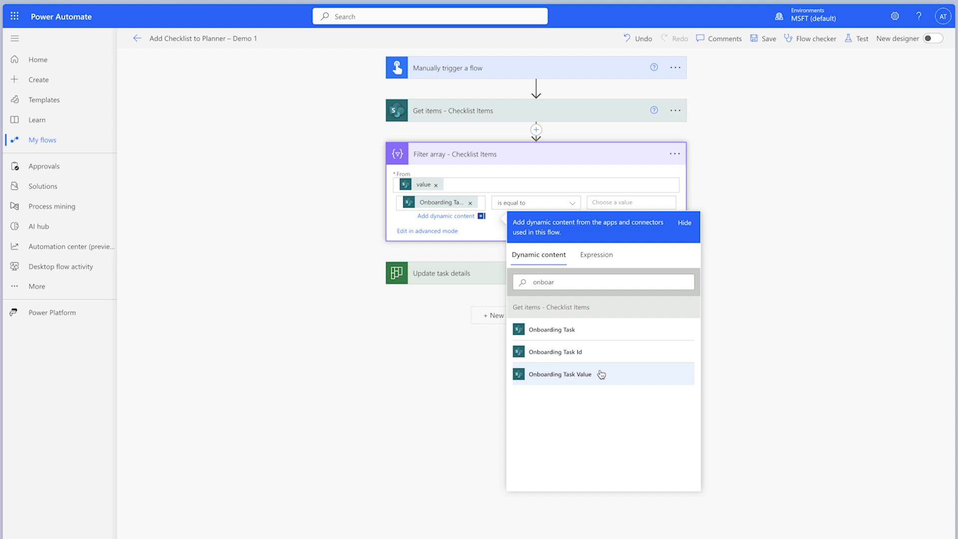
pyautogui.click(631, 202)
pyautogui.write('Training')
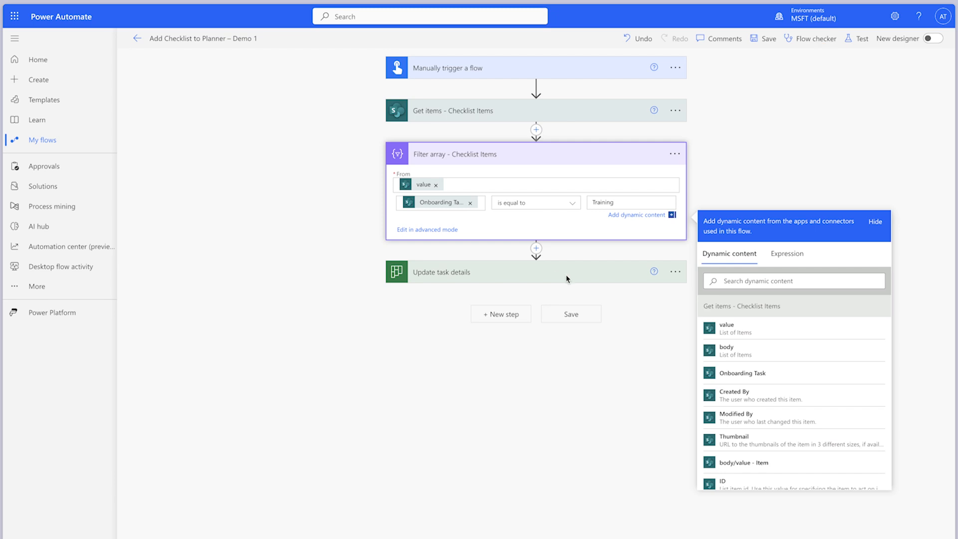
# - Insert a Compose action named "Compose - Checklist Item Count" after the Filter array, with a length() expression on the Filter array Body as its input
pyautogui.click(535, 248)
pyautogui.click(535, 264)
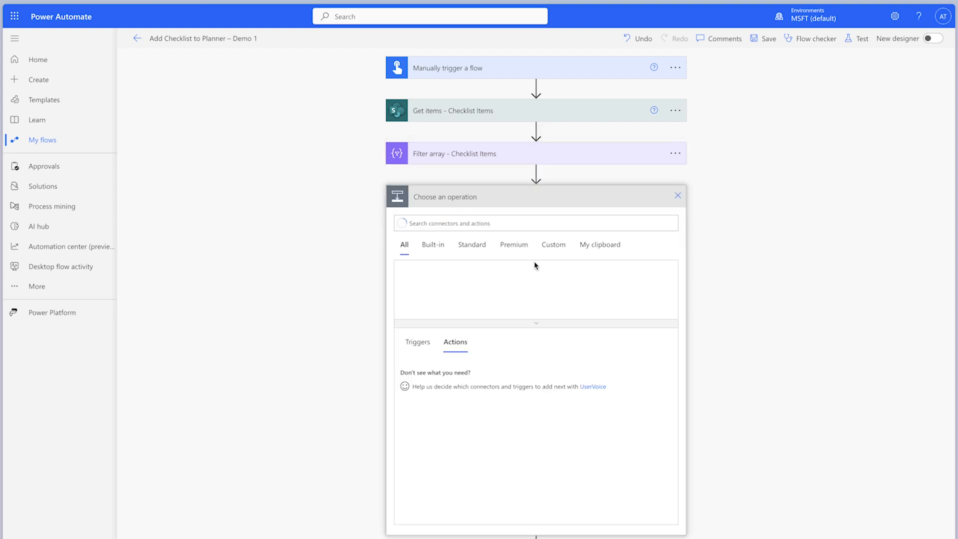
pyautogui.write('compose')
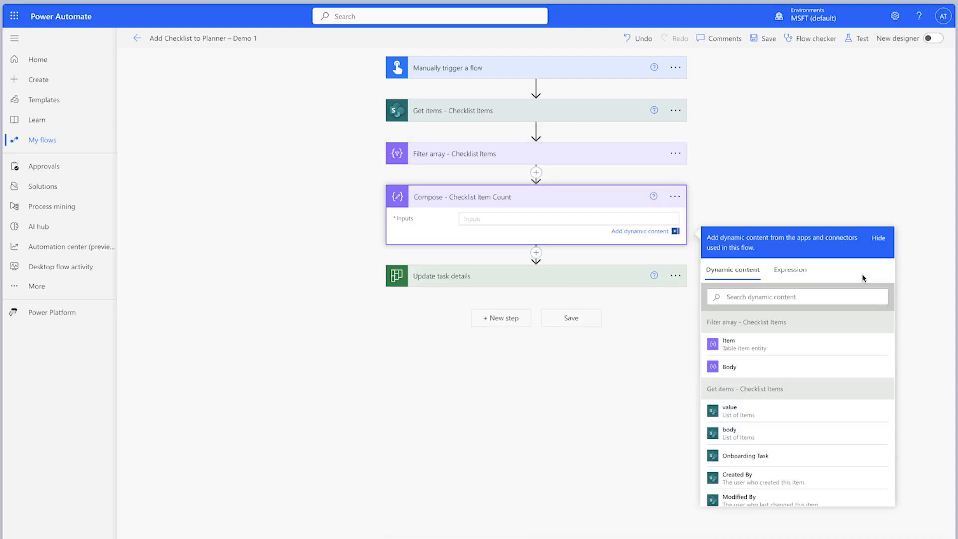
pyautogui.click(788, 268)
pyautogui.write('length(')
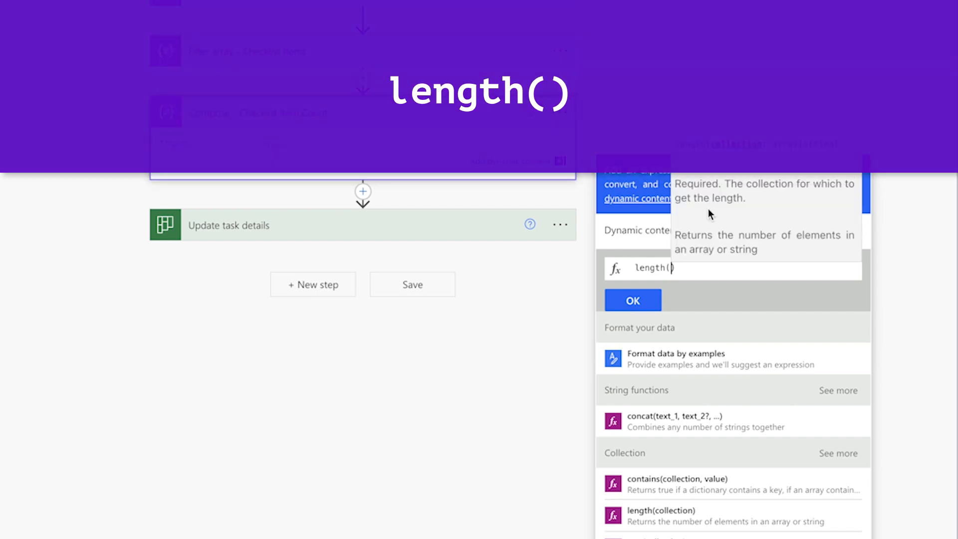
pyautogui.click(637, 230)
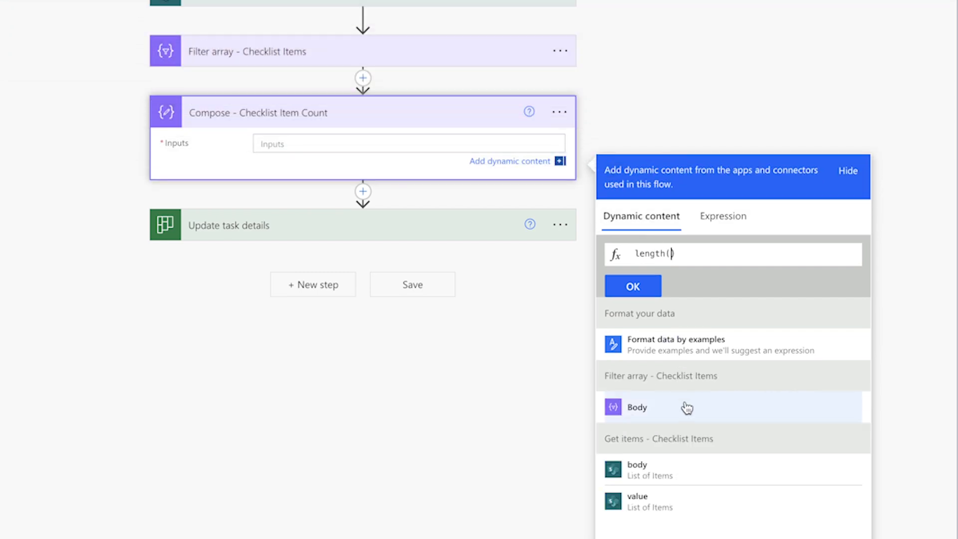
pyautogui.click(687, 408)
pyautogui.click(635, 292)
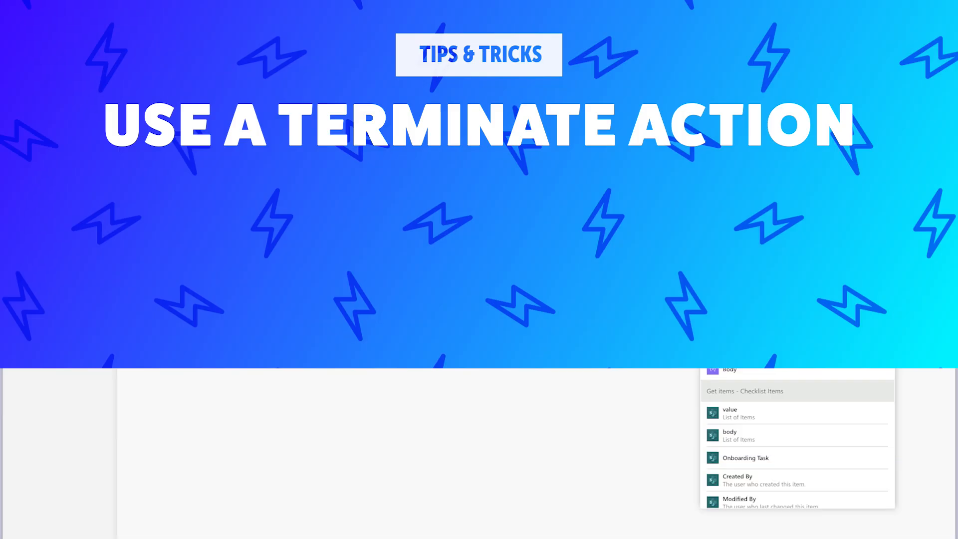
# - Insert a Terminate action between the Compose action and Update task details, and set its status to Succeeded
pyautogui.click(535, 245)
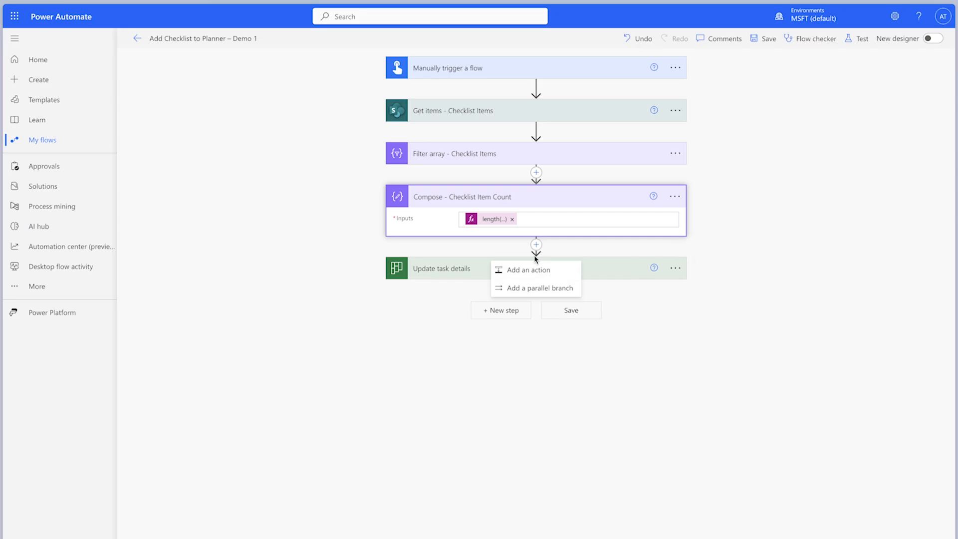
pyautogui.click(530, 269)
pyautogui.write('terminate')
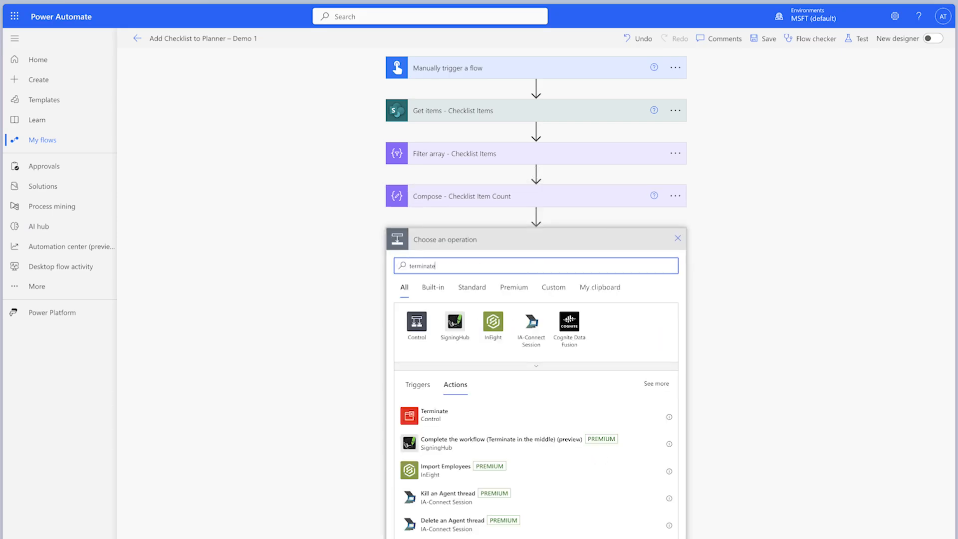
pyautogui.click(529, 414)
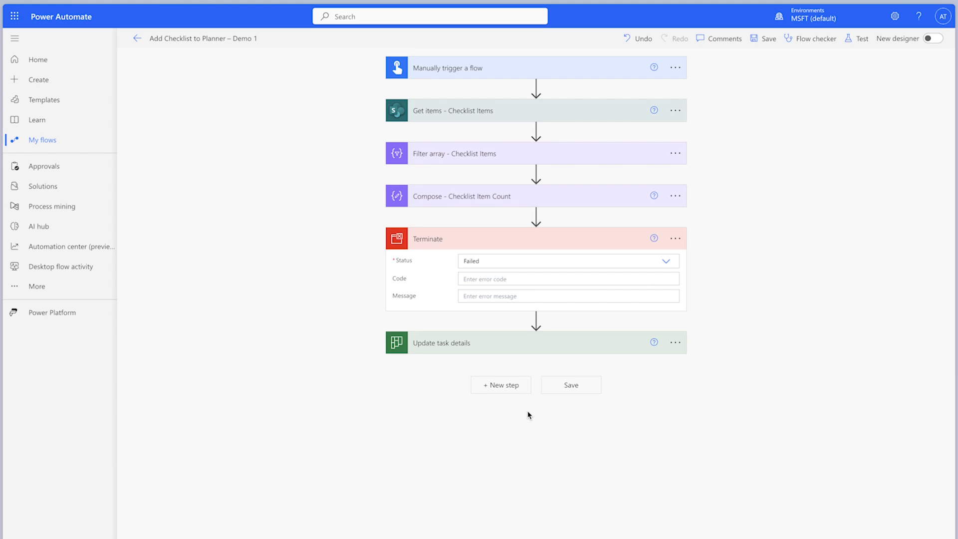
pyautogui.click(665, 261)
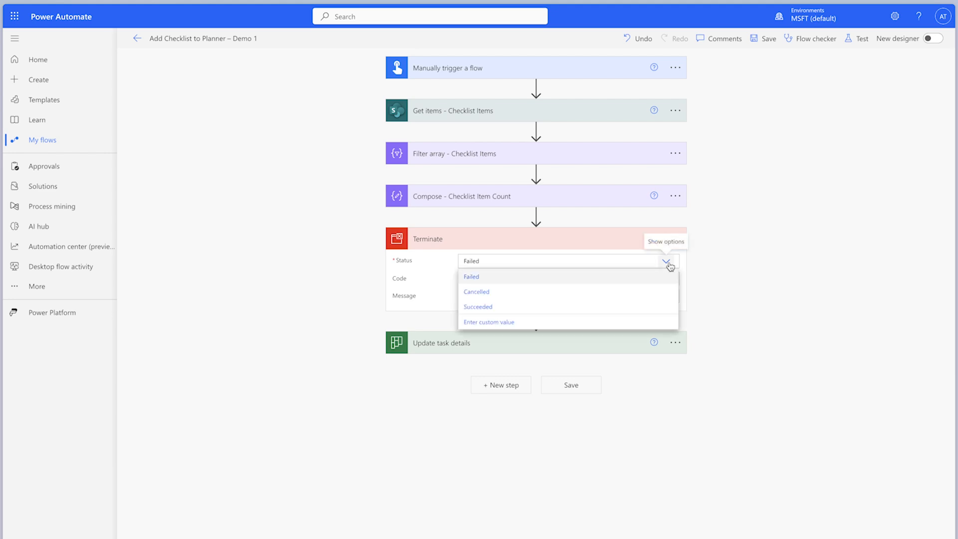
pyautogui.click(617, 307)
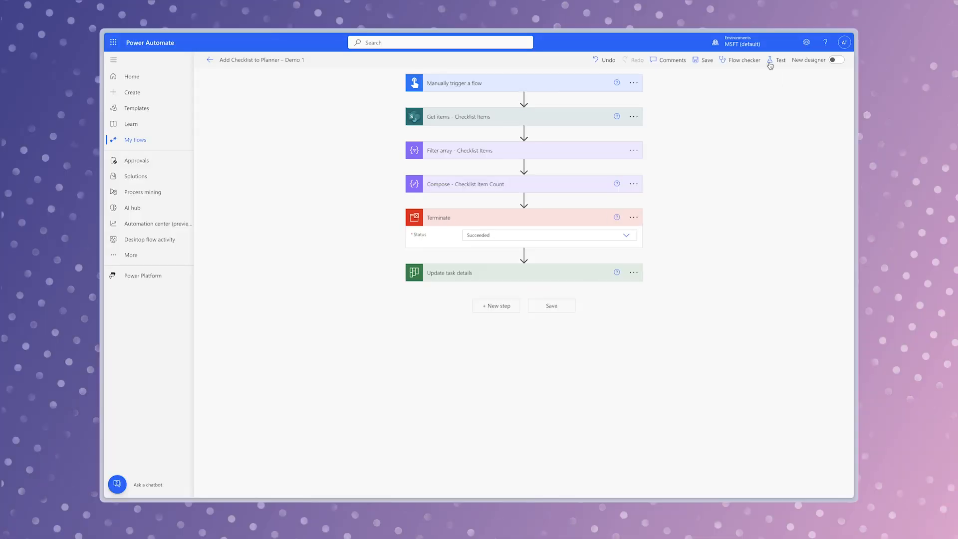
# - Save the flow and run a manual test of it
pyautogui.click(856, 38)
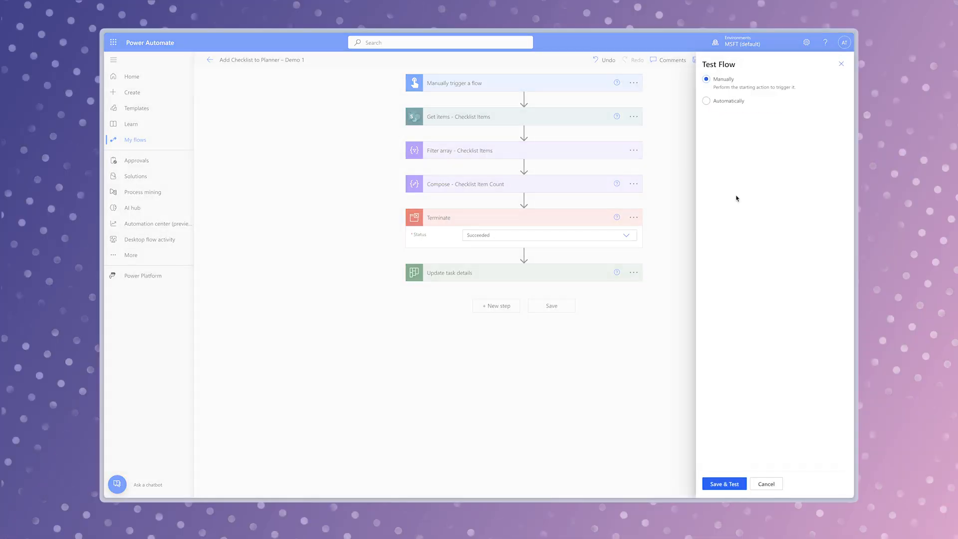
pyautogui.click(729, 482)
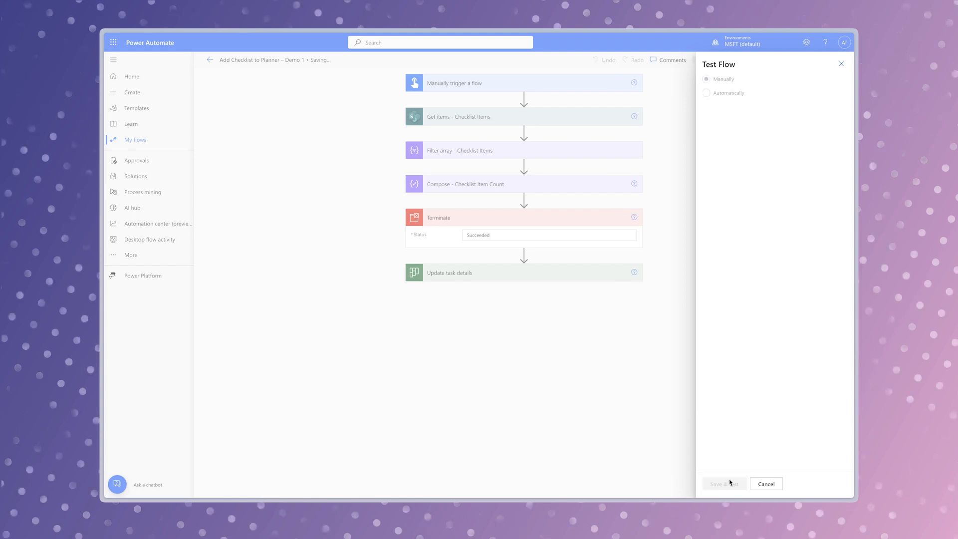
pyautogui.click(742, 483)
pyautogui.click(741, 482)
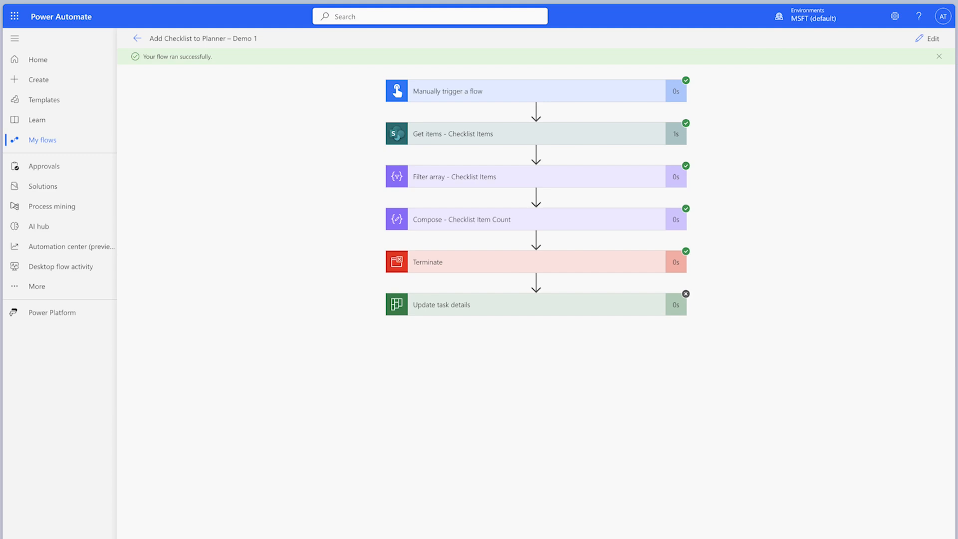
# - Examine the Compose item count and the Filter array output body in the test run
pyautogui.click(559, 224)
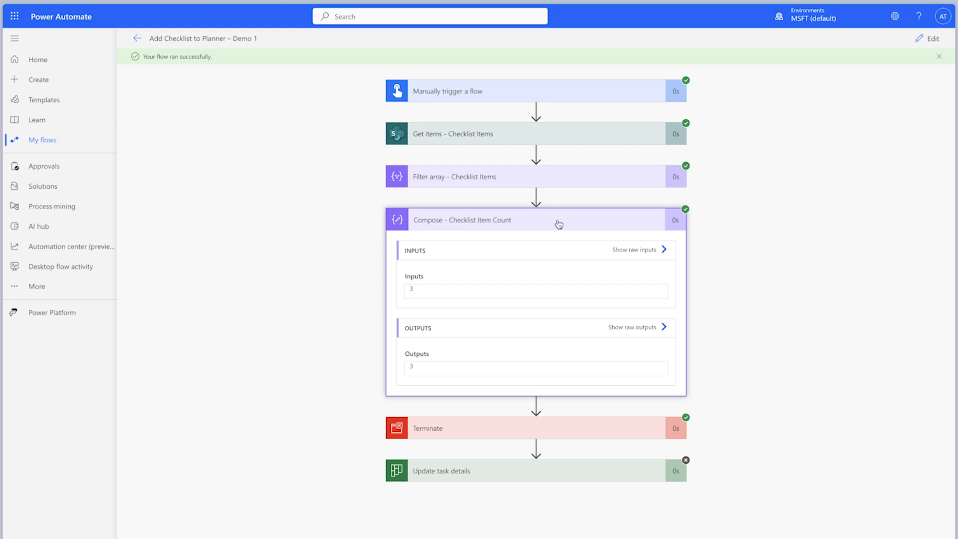
pyautogui.click(550, 180)
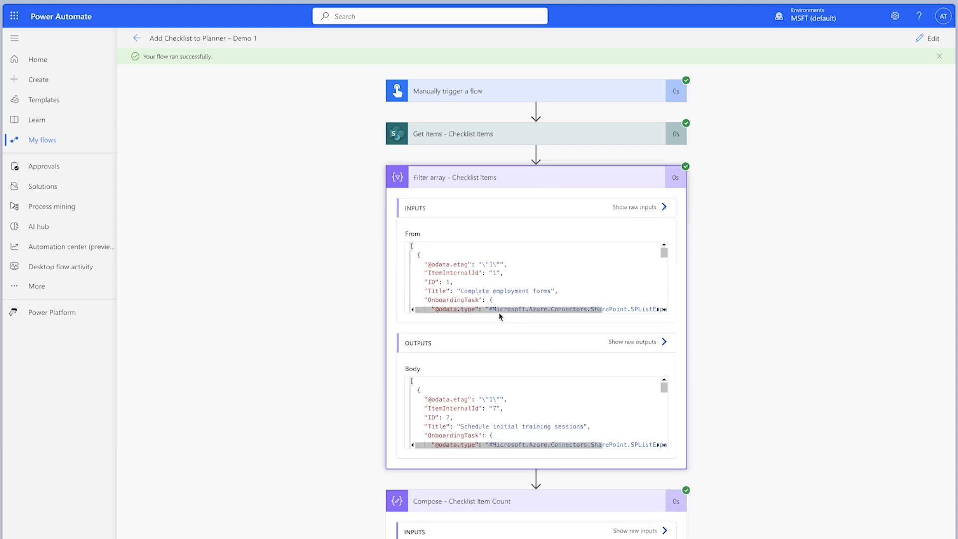
pyautogui.scroll(-5, 511, 405)
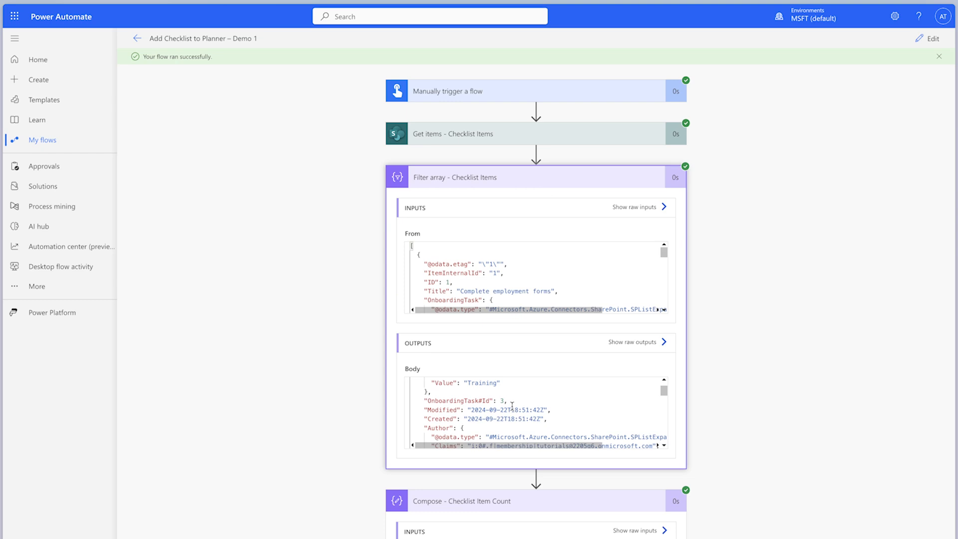
pyautogui.scroll(-8, 511, 405)
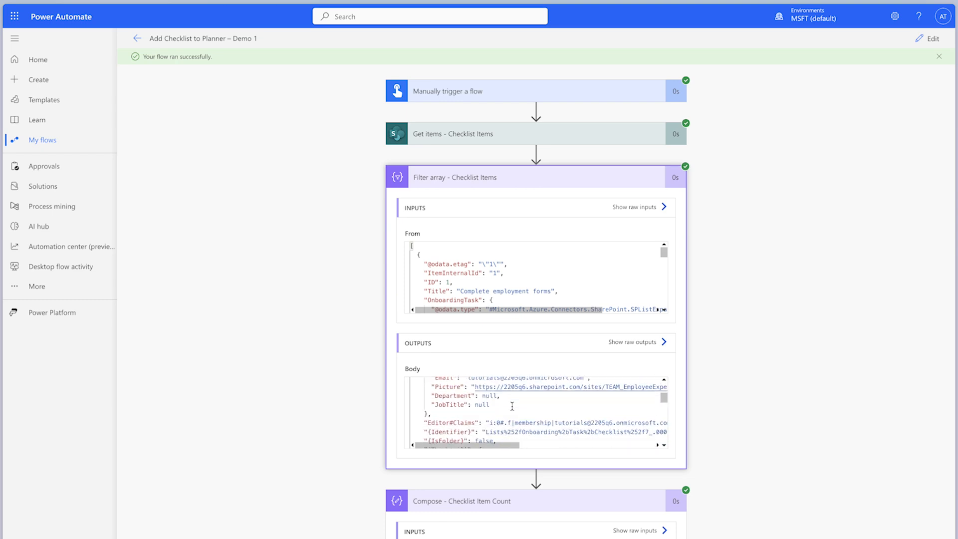
pyautogui.scroll(-10, 511, 405)
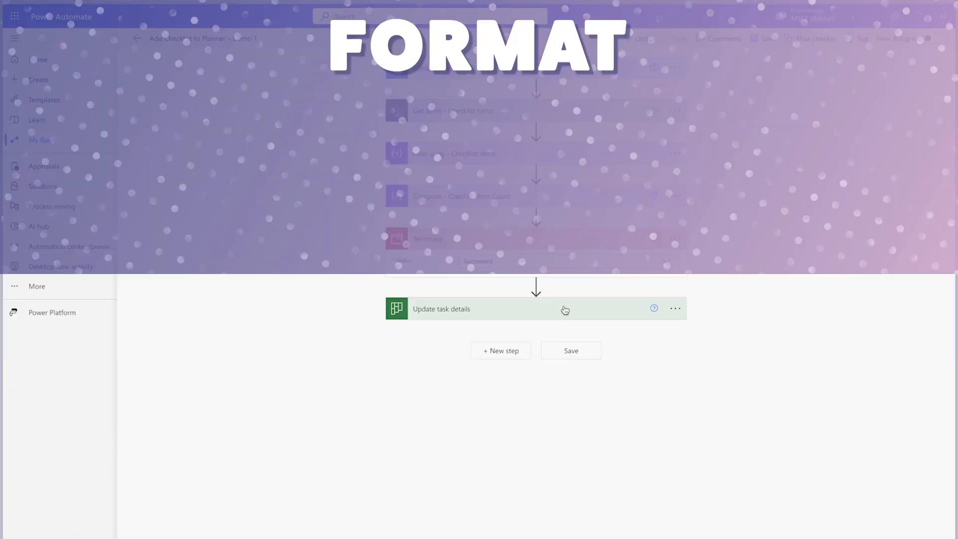
# - In Update task details, enter checklist placeholders "id" and "title" with Is Checked set to No, and switch the checklist to entire-array input
pyautogui.click(565, 309)
pyautogui.scroll(-1, 812, 356)
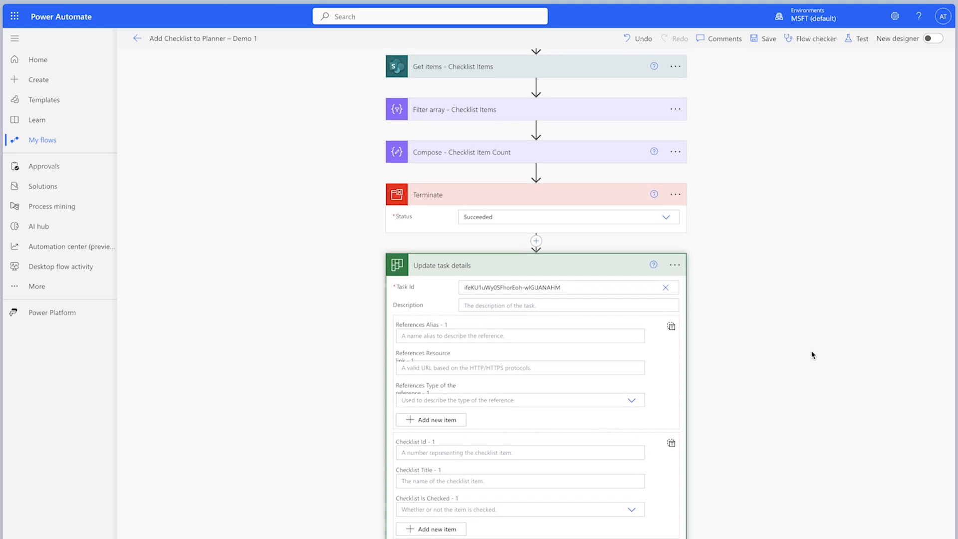
pyautogui.click(466, 454)
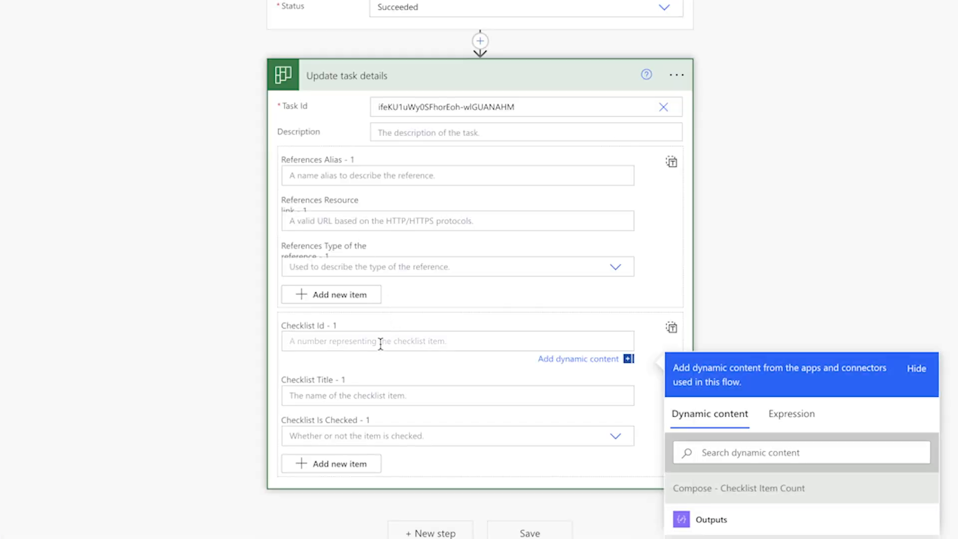
pyautogui.write('id')
pyautogui.click(372, 395)
pyautogui.write('title')
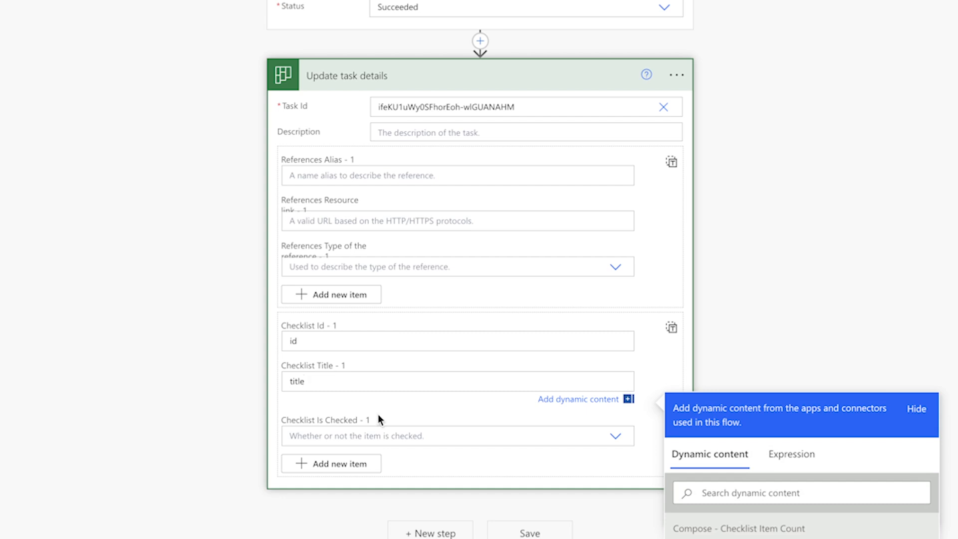
pyautogui.click(378, 436)
pyautogui.click(376, 476)
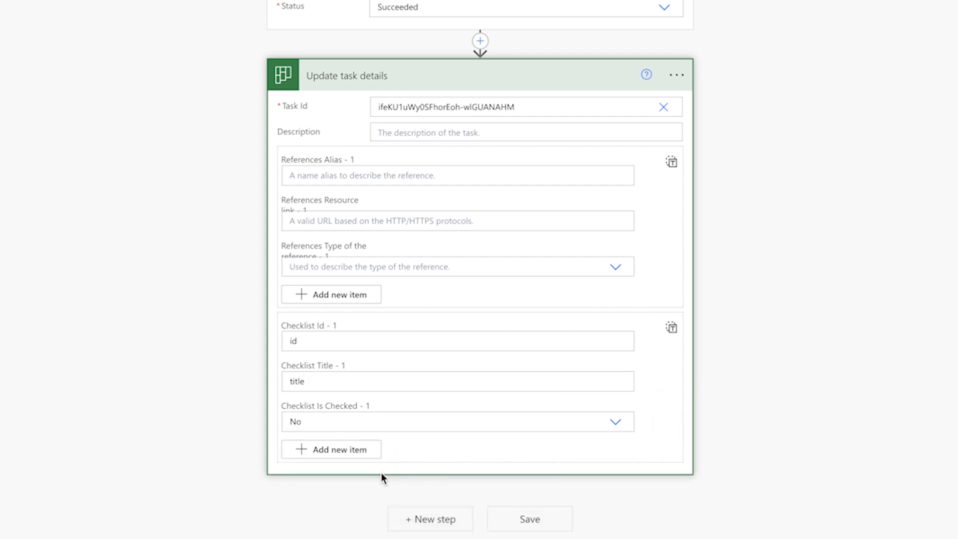
pyautogui.click(671, 329)
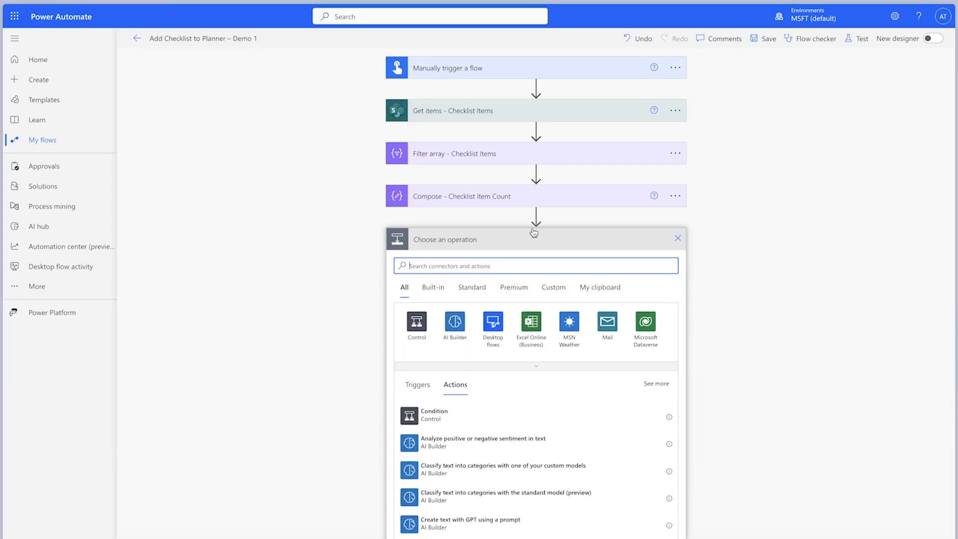
# - Insert a Data Operation Select action between the Compose and Terminate actions, and rename it "Select - Checklist Values"
pyautogui.write('select')
pyautogui.click(454, 322)
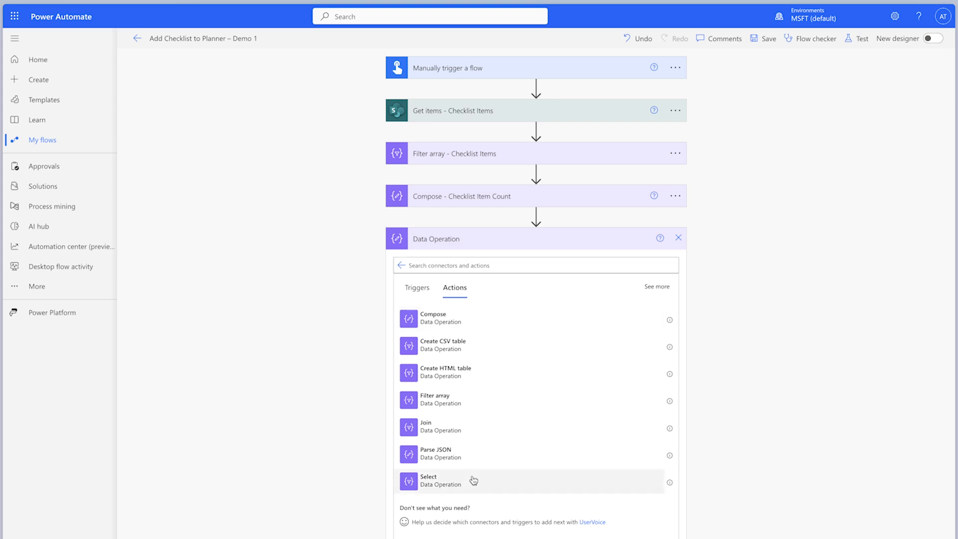
pyautogui.click(473, 480)
pyautogui.click(674, 238)
pyautogui.click(716, 274)
pyautogui.write('- Checklist Values')
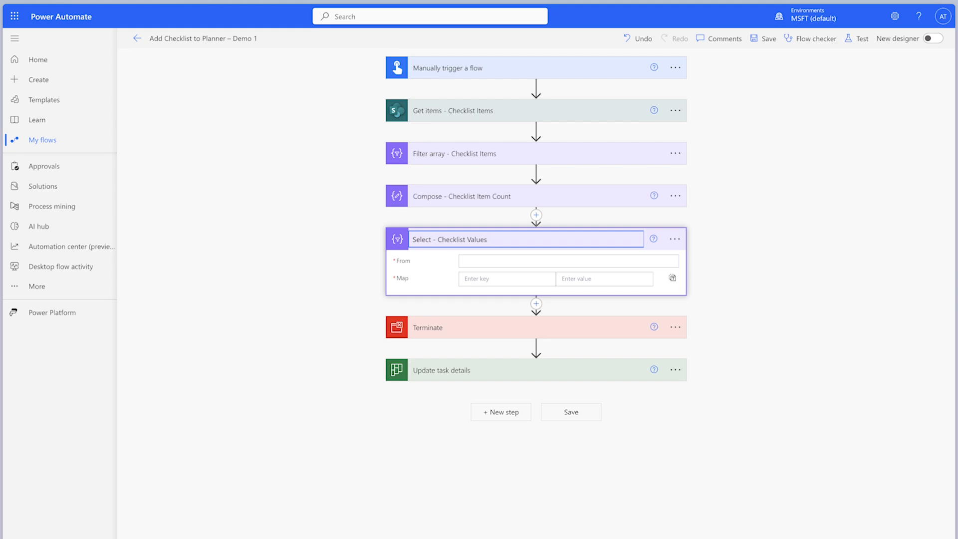
# - Set the Select action's From to the Filter array Body and add the map keys id, title and isChecked
pyautogui.click(519, 261)
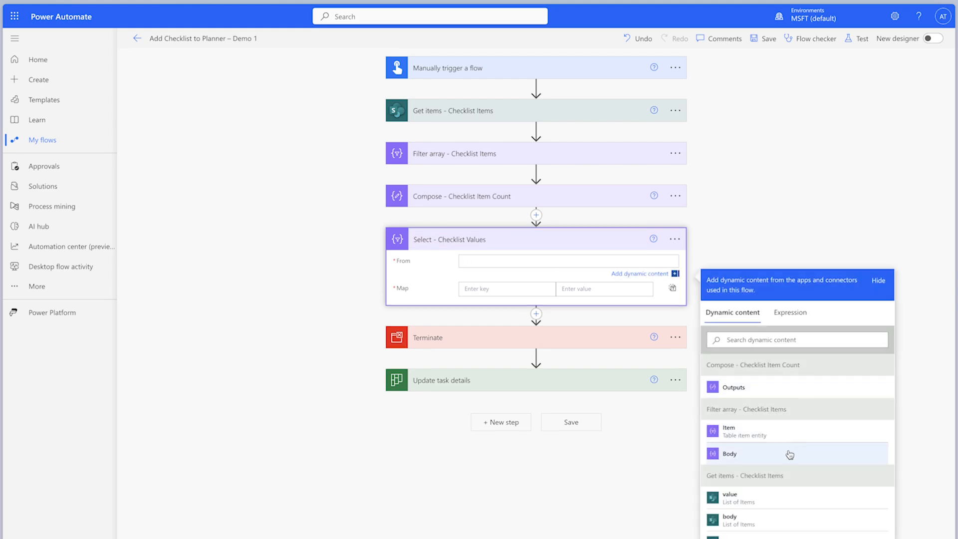
pyautogui.click(790, 454)
pyautogui.click(471, 291)
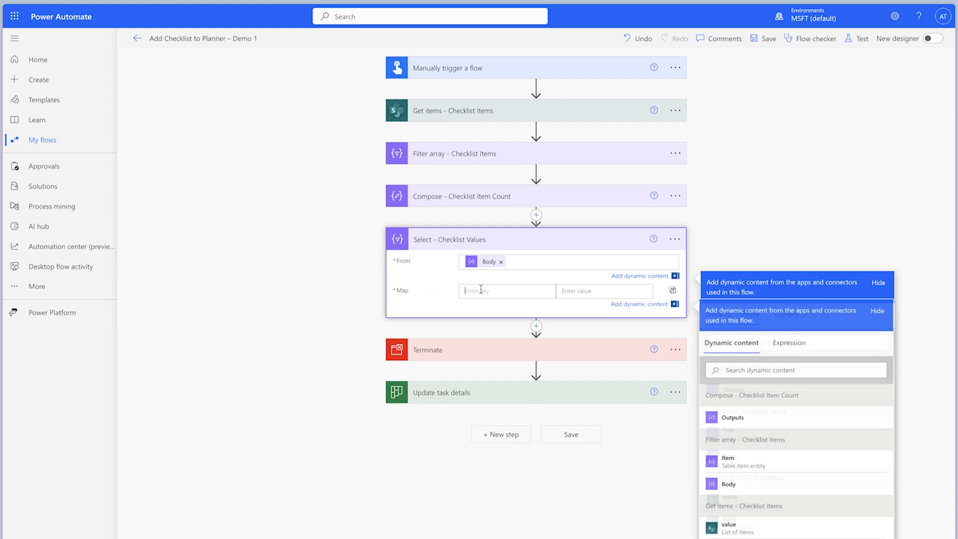
pyautogui.write('id')
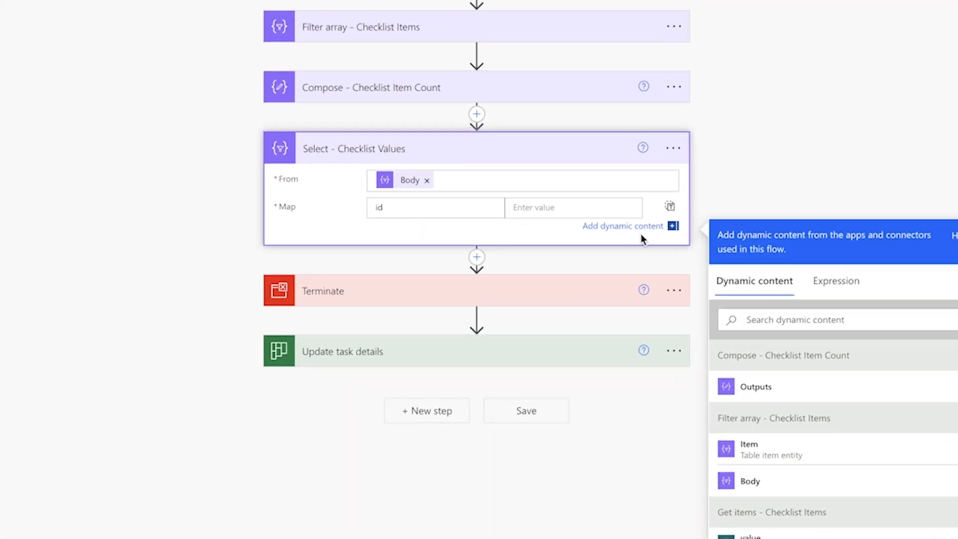
pyautogui.click(548, 207)
pyautogui.click(409, 228)
pyautogui.write('title')
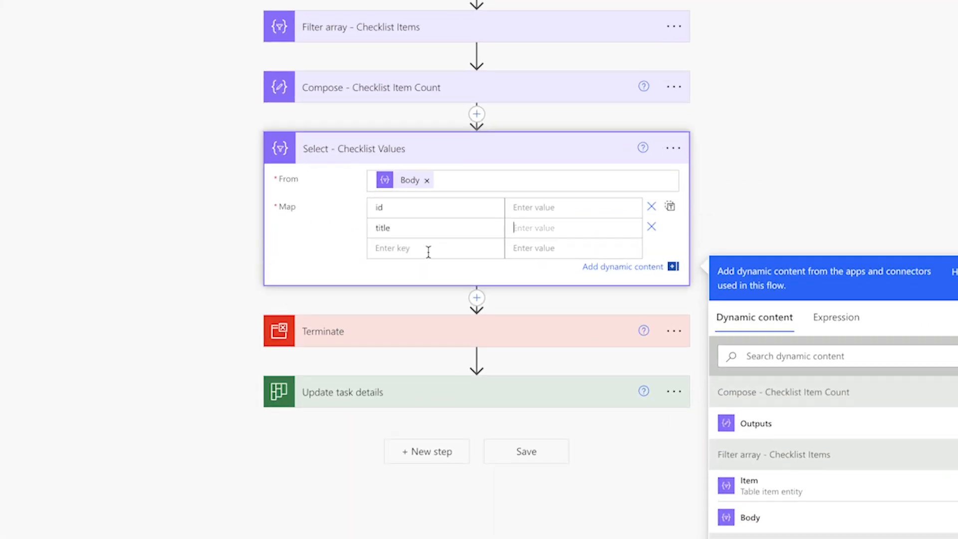
pyautogui.click(418, 248)
pyautogui.write('isChecked')
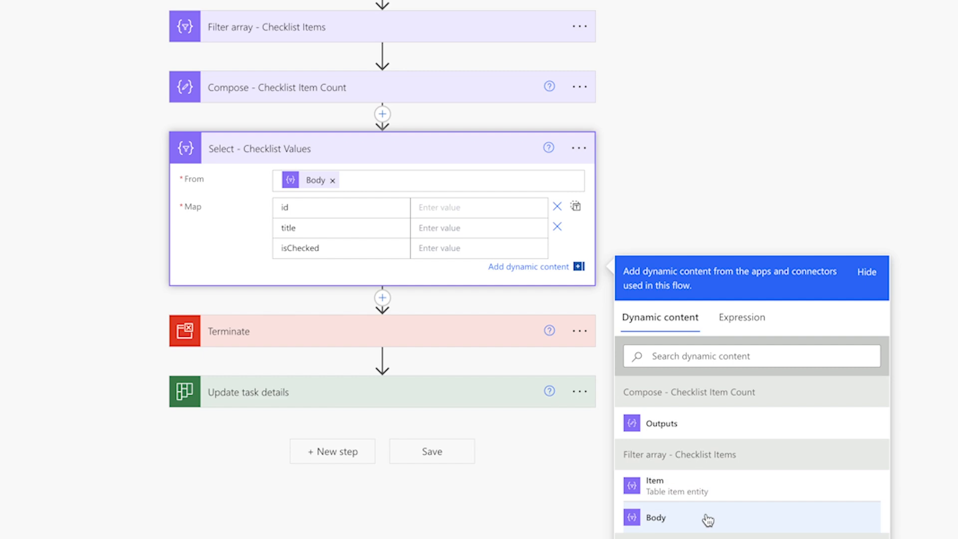
# - Replace the From source with the Get items value list and map the id key to the SharePoint ID
pyautogui.click(332, 180)
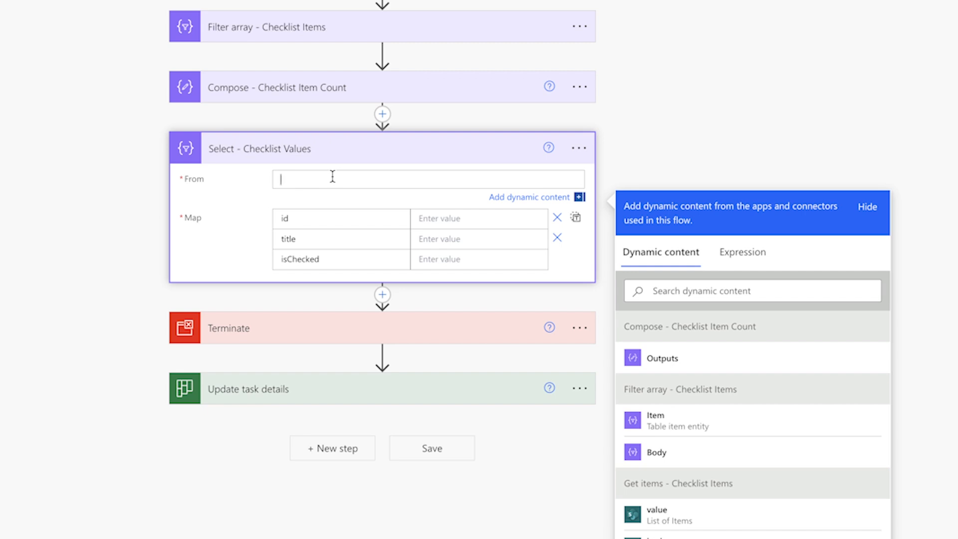
pyautogui.click(720, 509)
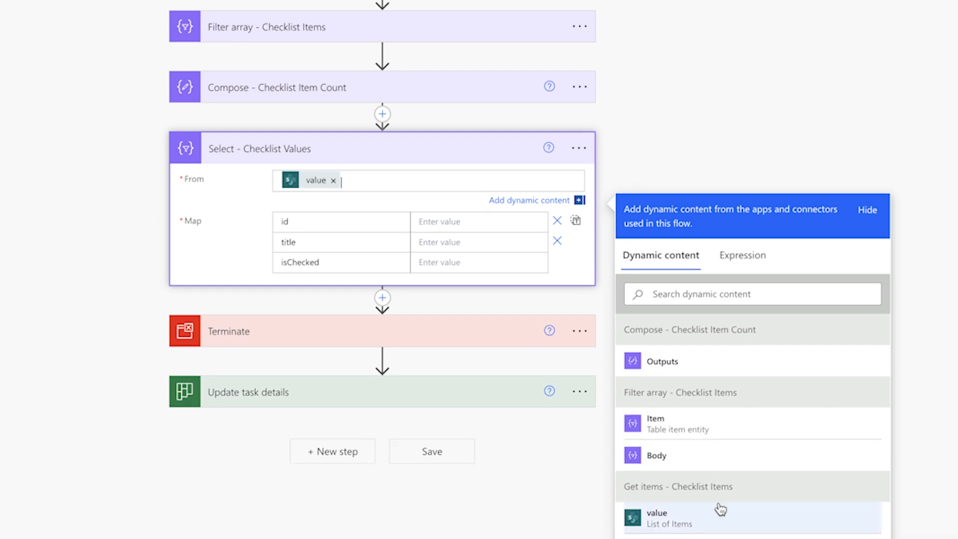
pyautogui.click(472, 221)
pyautogui.click(714, 350)
pyautogui.write('id')
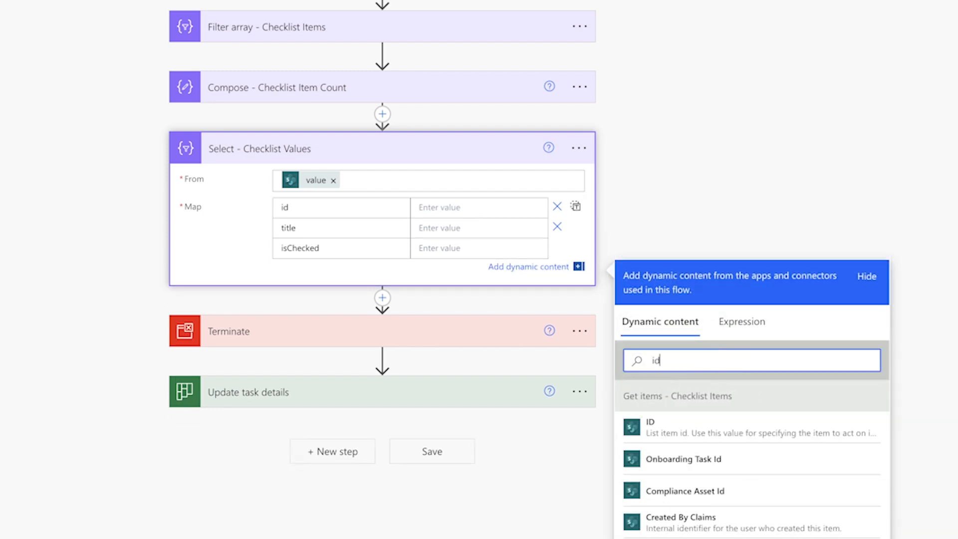
pyautogui.click(735, 424)
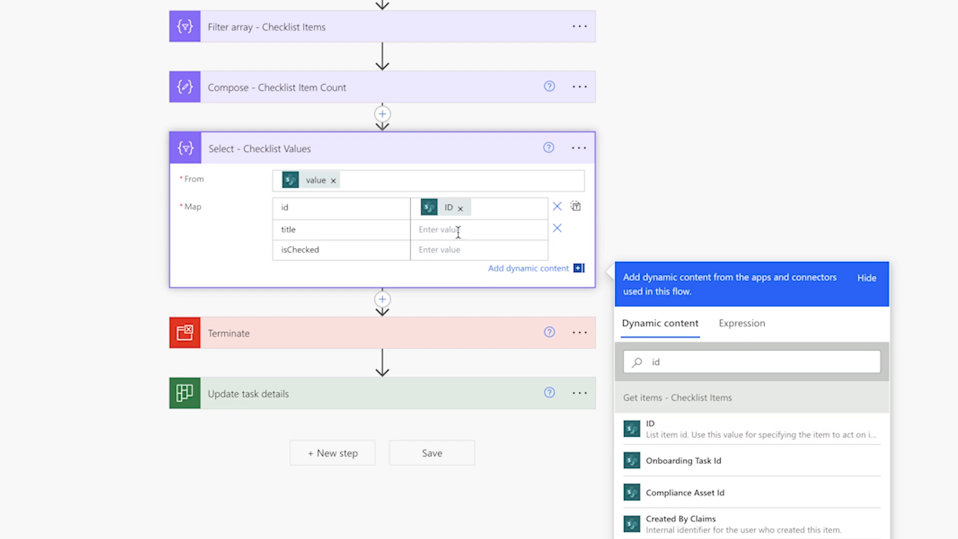
# - Find the SharePoint Title dynamic content and map it to the title key
pyautogui.doubleClick(658, 363)
pyautogui.write('title')
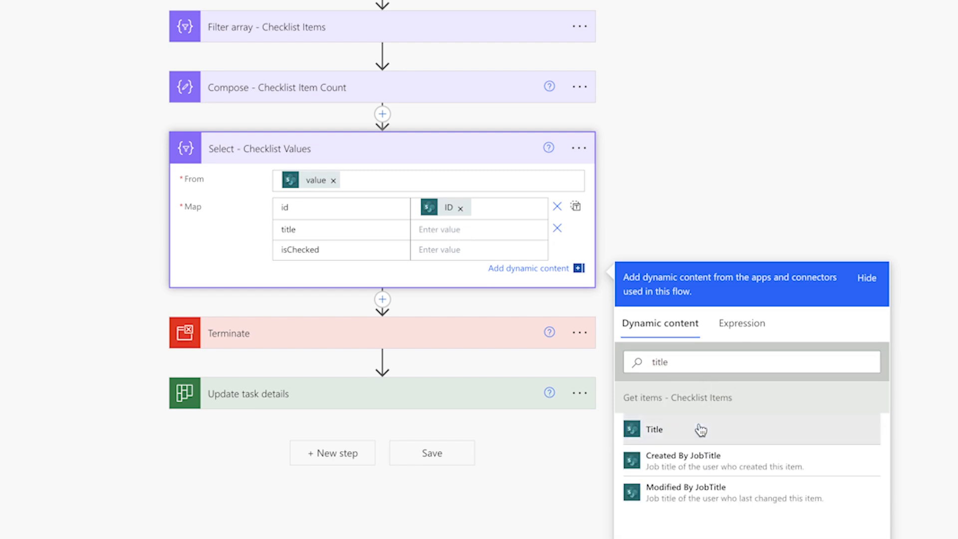
pyautogui.click(701, 430)
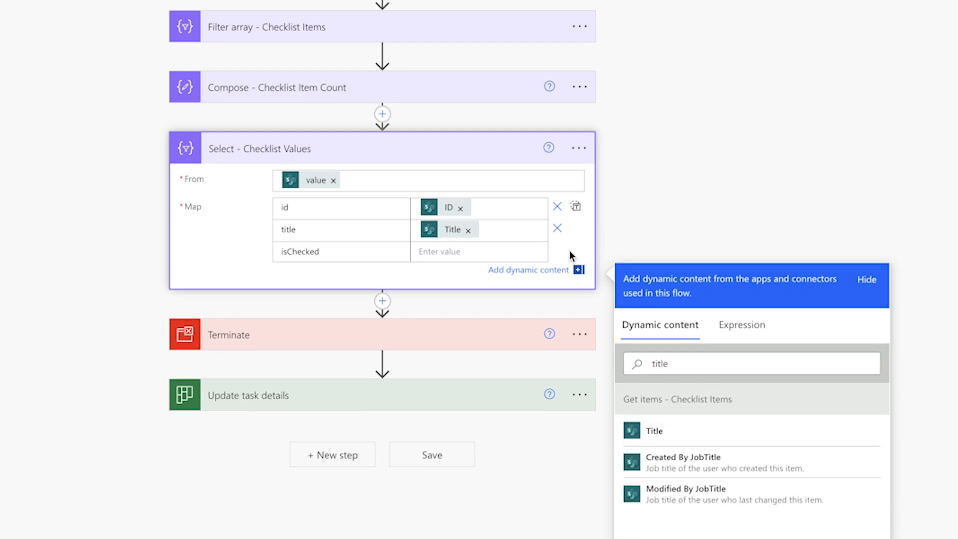
# - Set the isChecked value to false and switch the From source back to the Filter array Body
pyautogui.click(464, 253)
pyautogui.write('false')
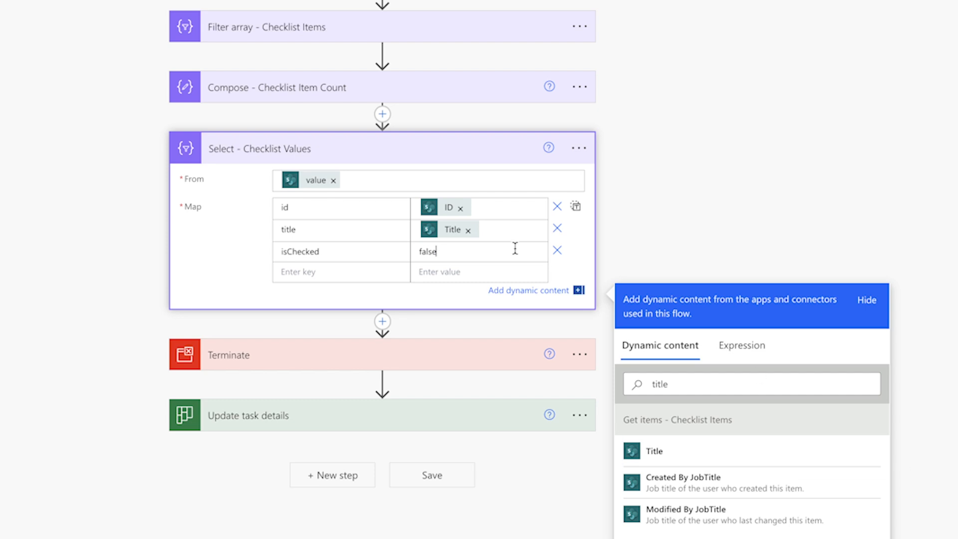
pyautogui.click(333, 180)
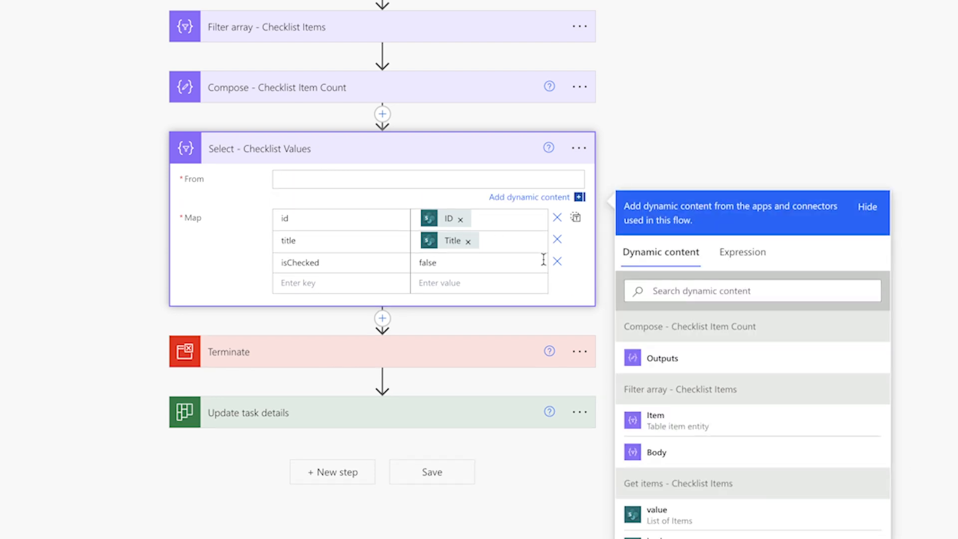
pyautogui.click(674, 453)
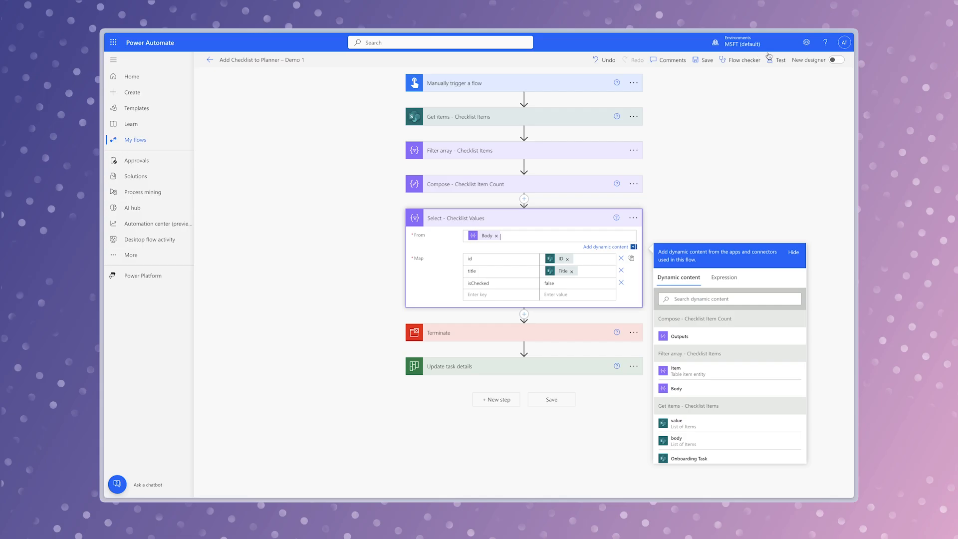
# - Save and manually test the flow, and examine the output body of Select - Checklist Values
pyautogui.click(774, 61)
pyautogui.click(726, 483)
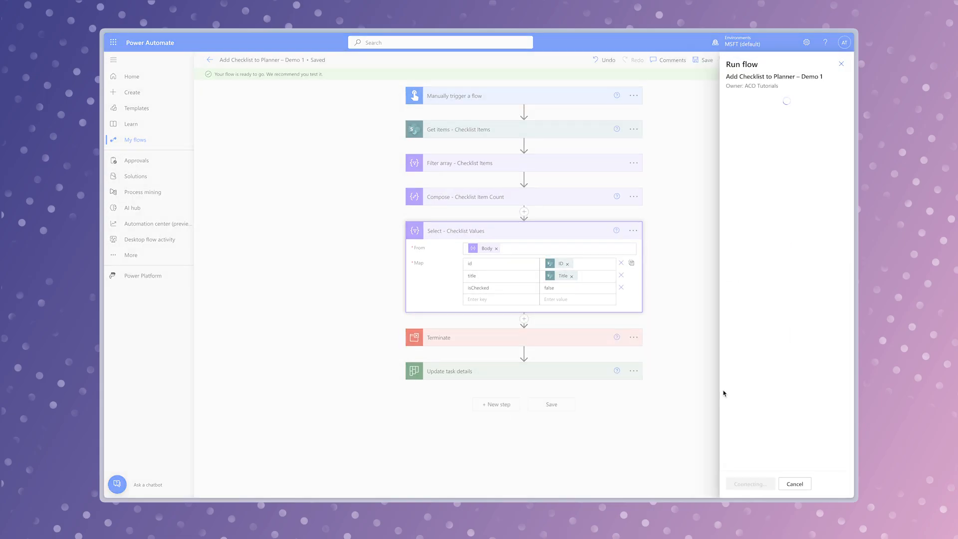
pyautogui.click(741, 482)
pyautogui.click(742, 483)
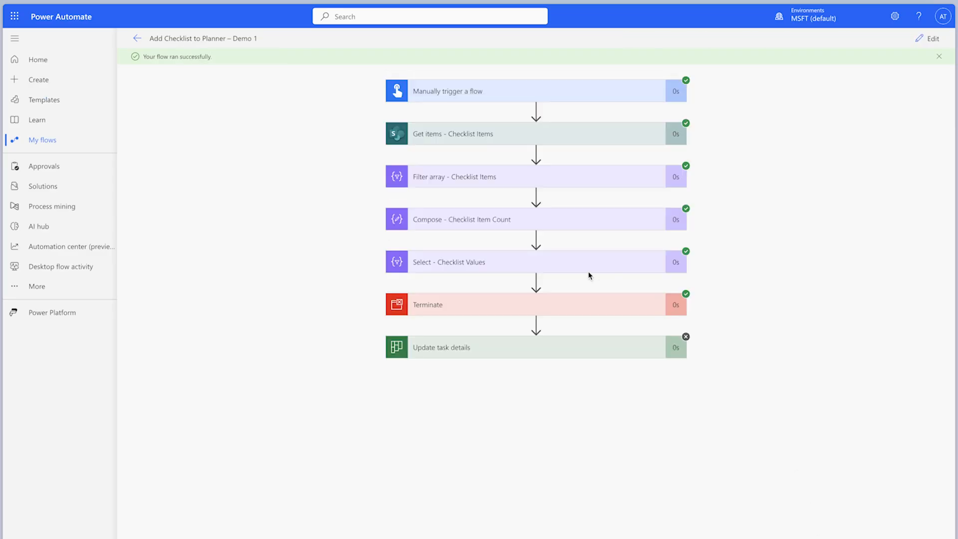
pyautogui.click(580, 264)
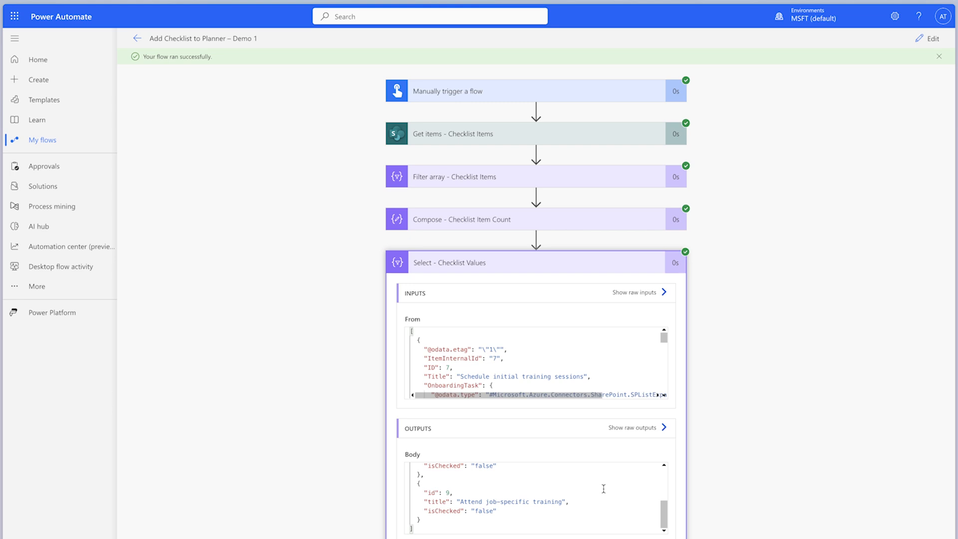
# - In Update task details, replace the checklist placeholder array with the Select Output, and place Terminate after this action
pyautogui.click(932, 41)
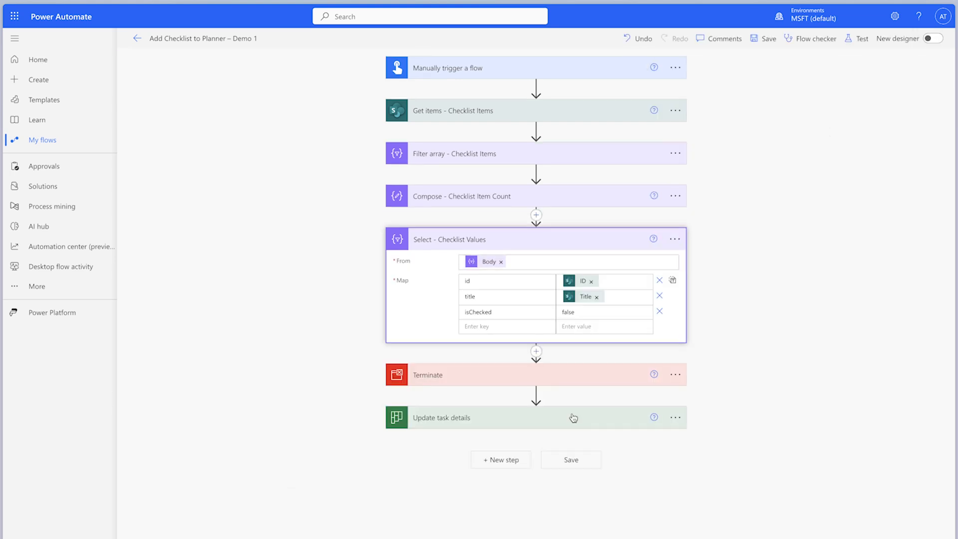
pyautogui.scroll(-3, 573, 418)
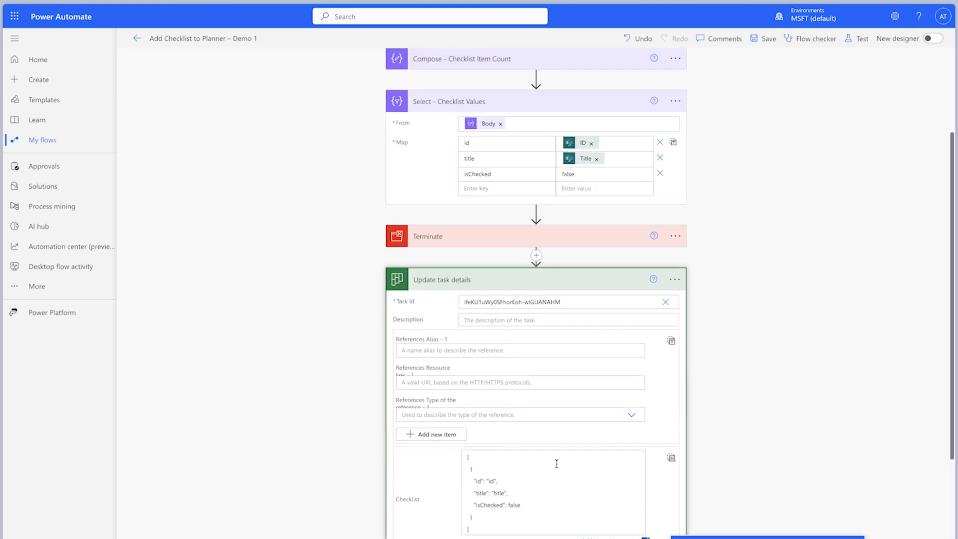
pyautogui.hotkey('ctrl', 'a')
pyautogui.press('BackSpace')
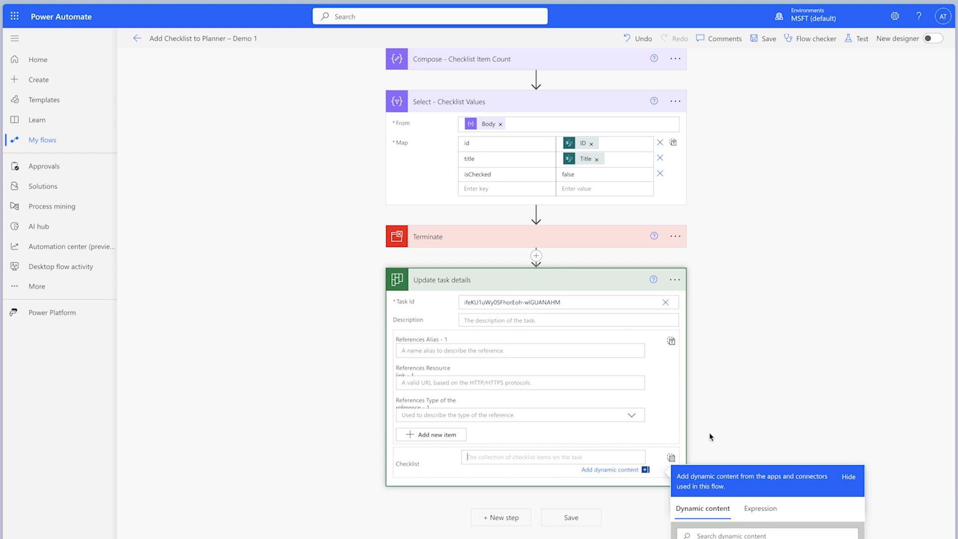
pyautogui.scroll(-2, 760, 427)
pyautogui.scroll(-2, 760, 428)
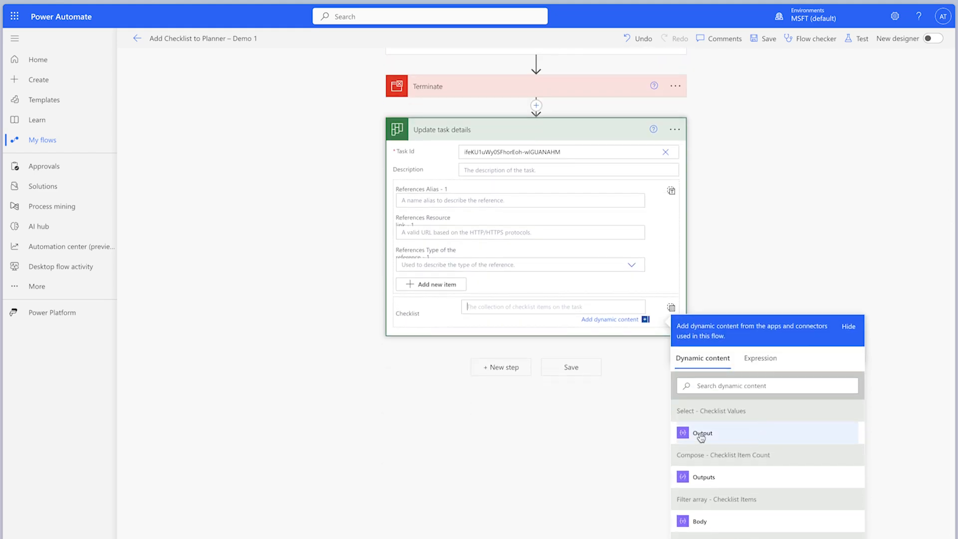
pyautogui.click(705, 442)
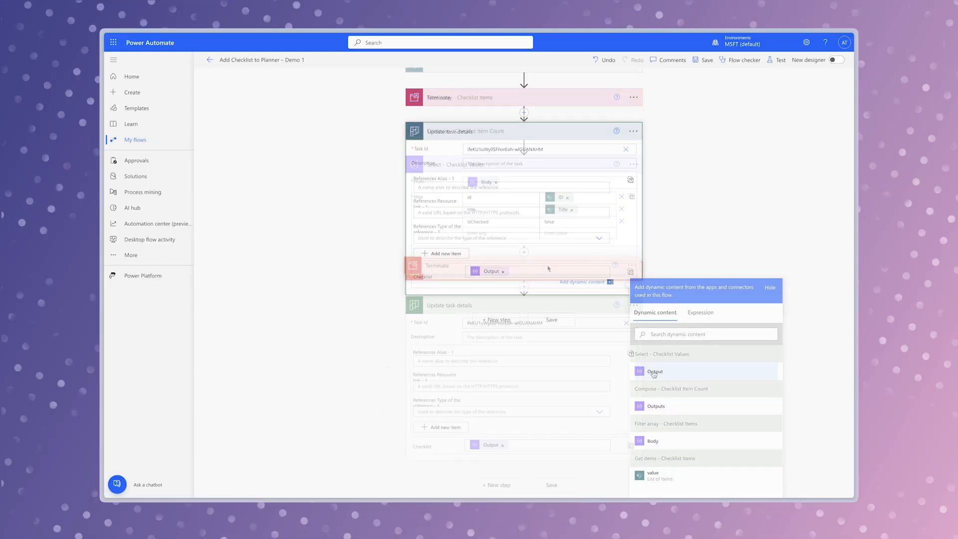
pyautogui.moveTo(549, 271); pyautogui.dragTo(549, 466)
# - Save the reordered flow and run it as a manual test
pyautogui.click(778, 61)
pyautogui.click(730, 484)
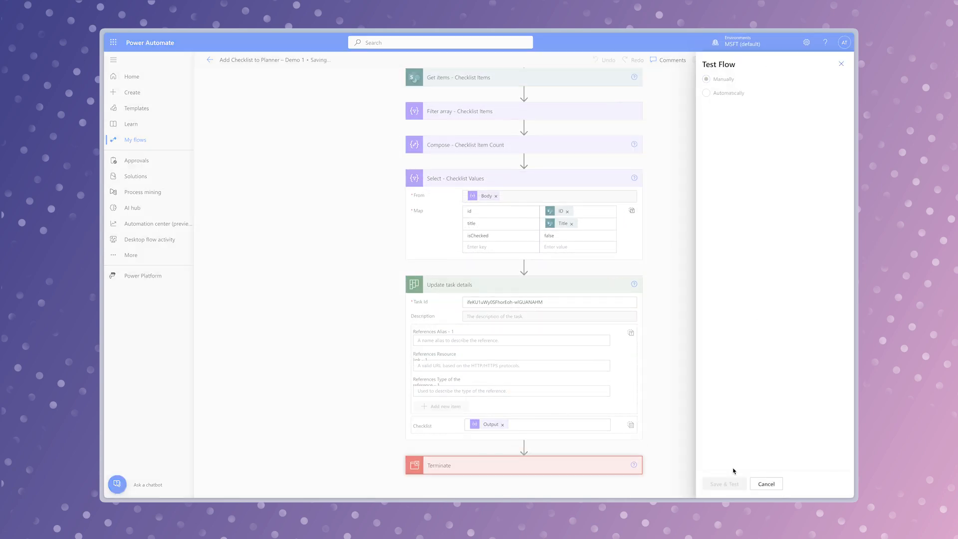
pyautogui.click(739, 483)
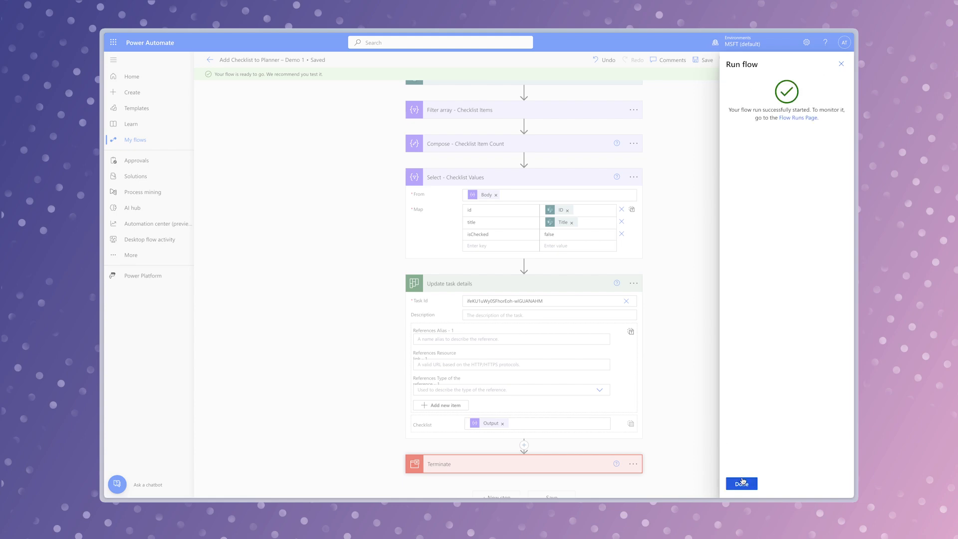
pyautogui.click(740, 482)
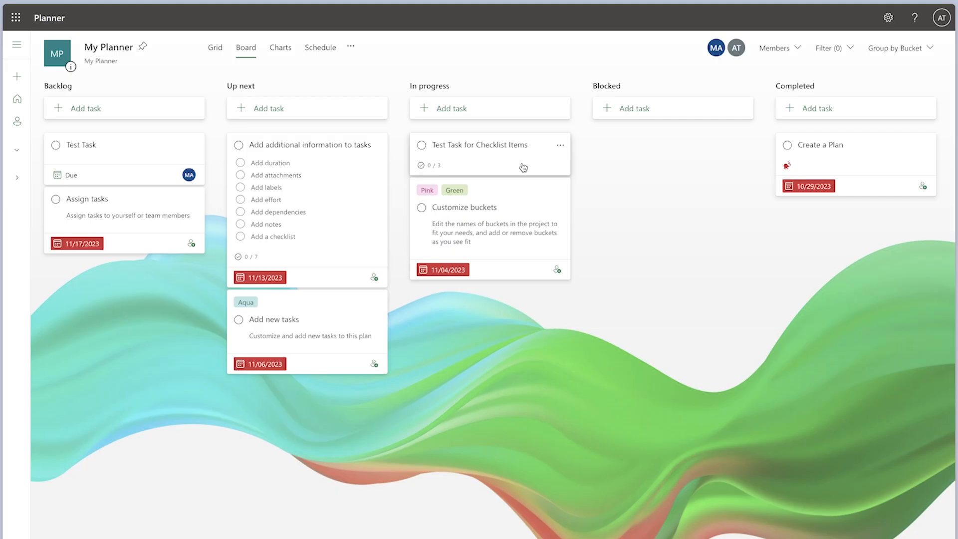
# - In Planner, open Test Task for Checklist Items and remove all of its checklist items
pyautogui.click(523, 167)
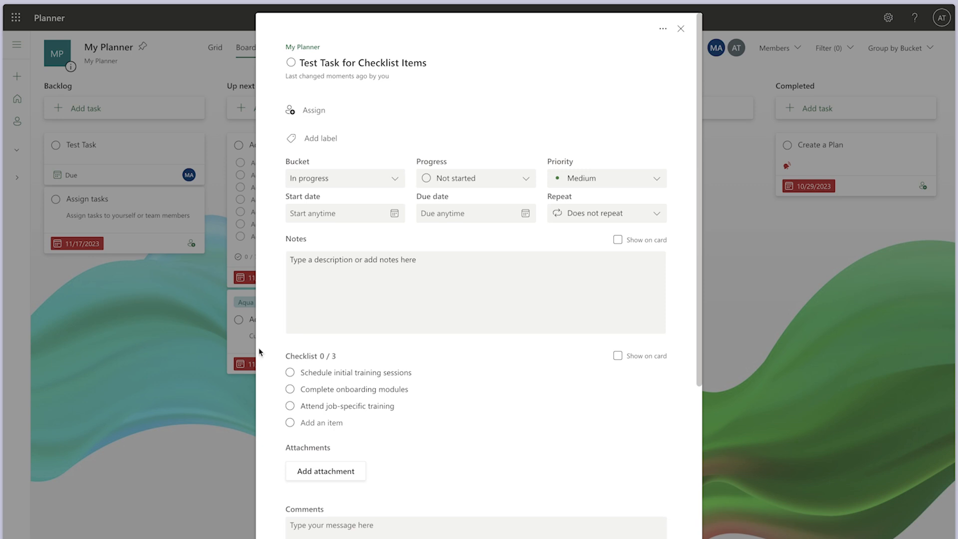
pyautogui.click(658, 375)
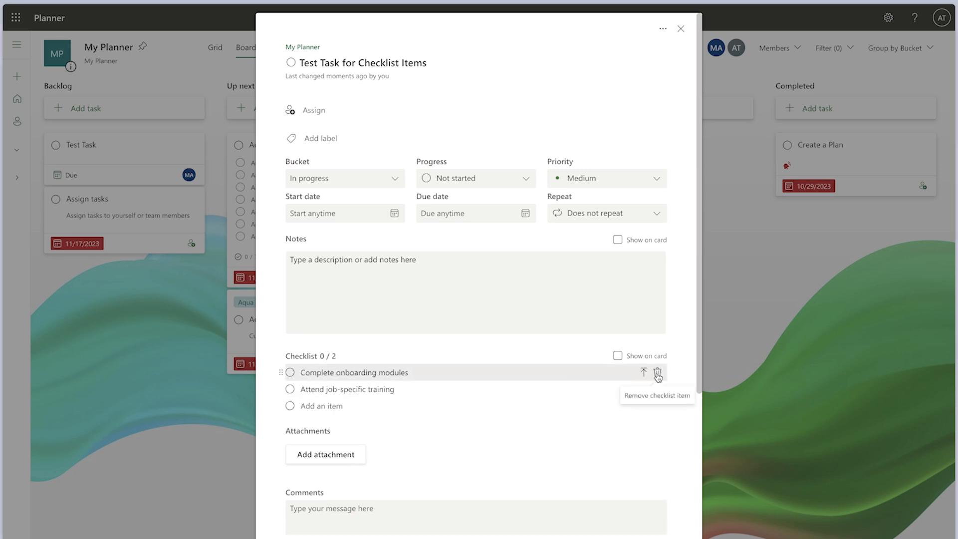
pyautogui.click(658, 374)
pyautogui.click(658, 374)
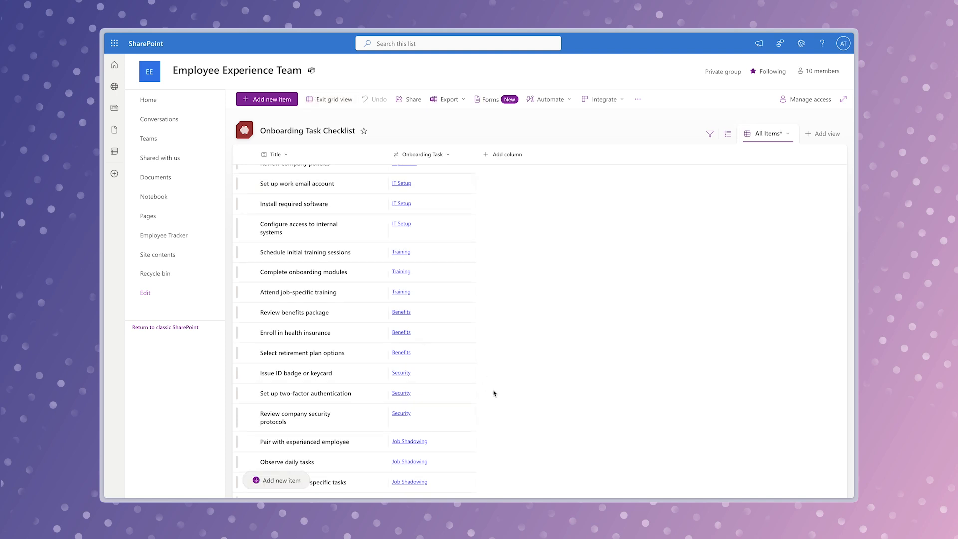
# - In the SharePoint Onboarding Task Checklist, add "A new item for training" and "Another new item for training" under Training, and leave grid editing
pyautogui.scroll(-5, 494, 394)
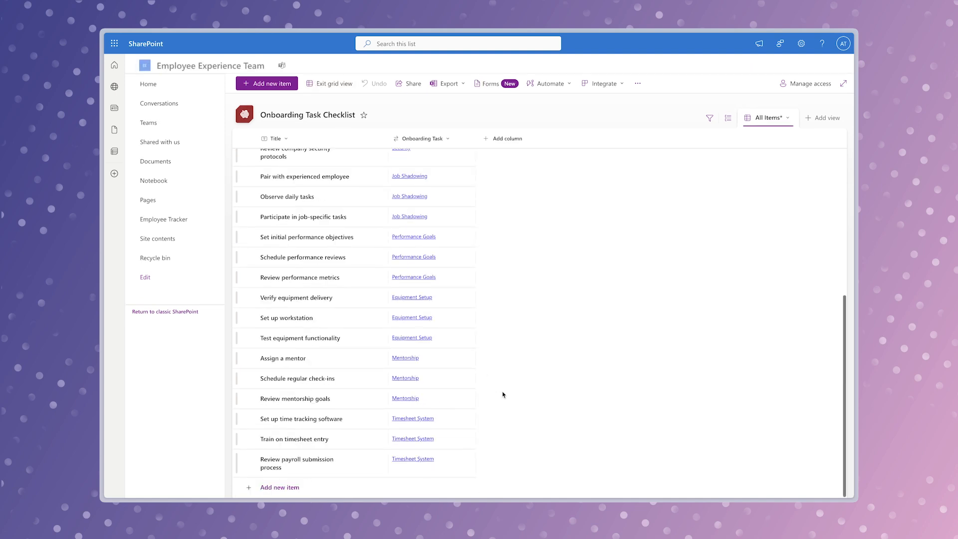
pyautogui.click(316, 488)
pyautogui.write('Another new item for training')
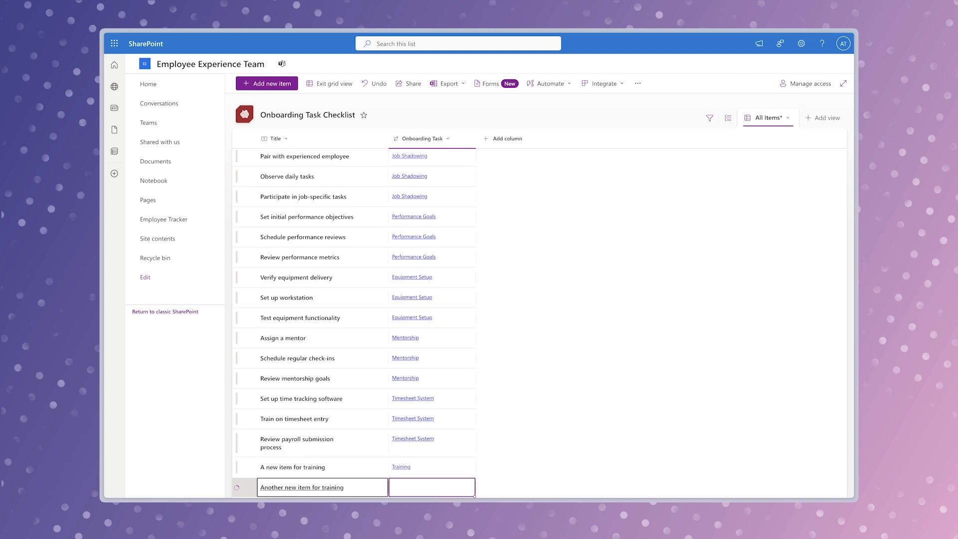
pyautogui.click(433, 491)
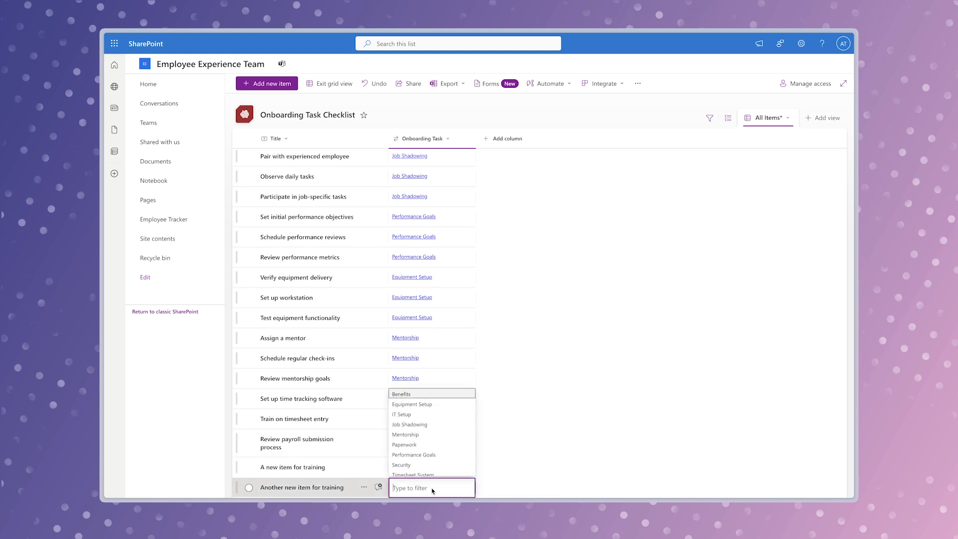
pyautogui.click(405, 470)
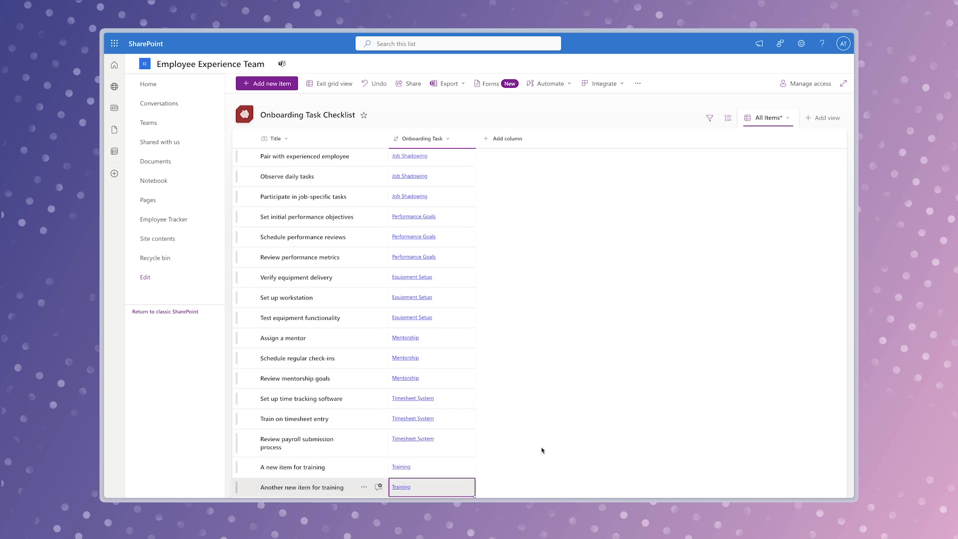
pyautogui.click(341, 85)
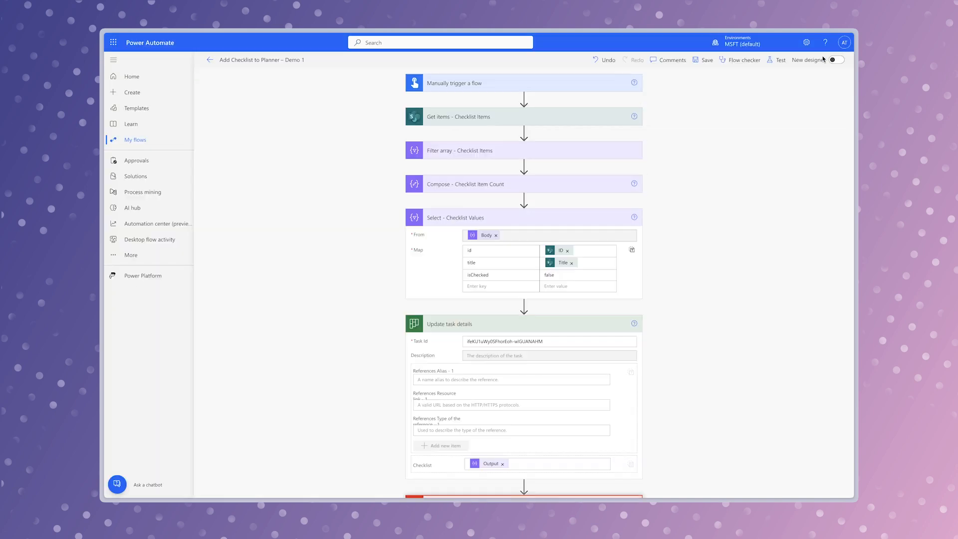
# - Run the Add Checklist to Planner – Demo 1 flow again as a manual test
pyautogui.click(772, 61)
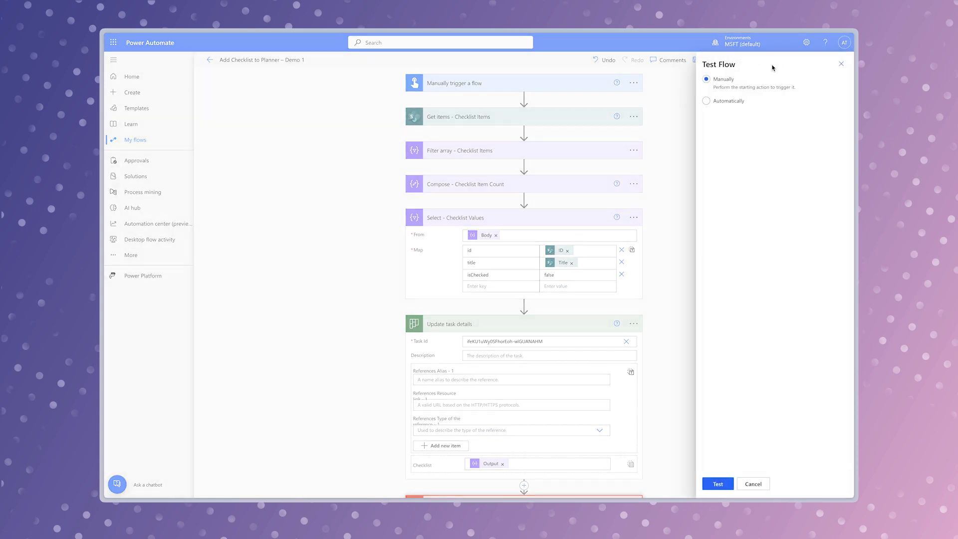
pyautogui.click(718, 483)
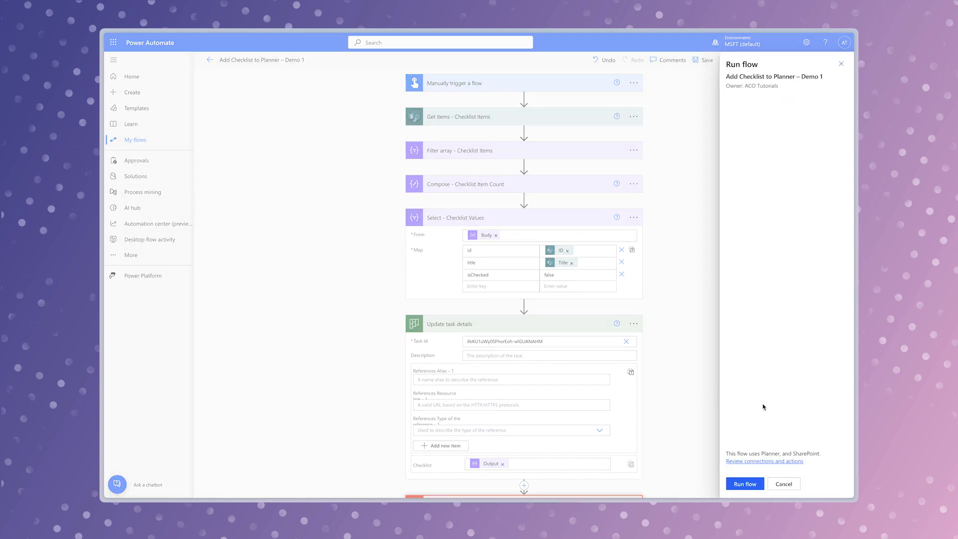
pyautogui.click(753, 483)
pyautogui.click(741, 483)
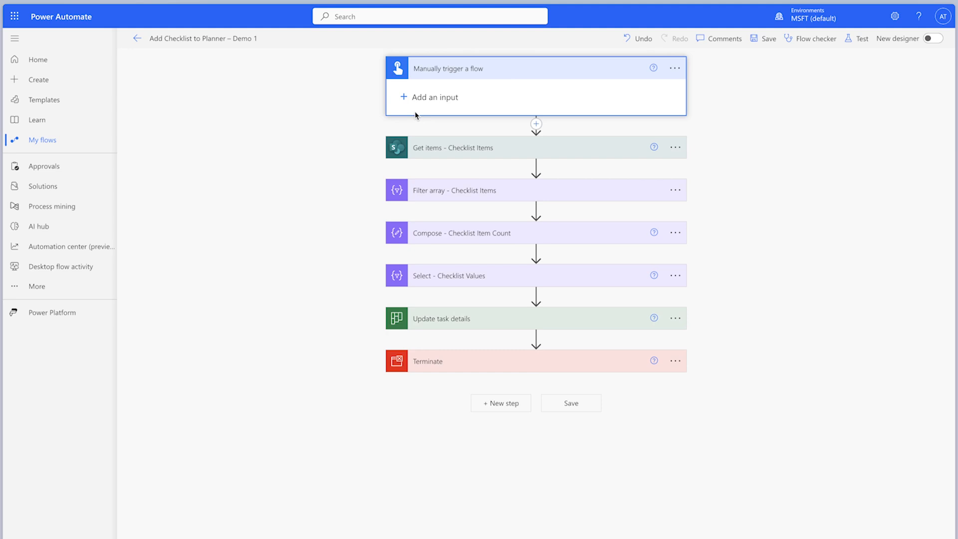
# - Add a text input named "Task Link" to the manual trigger and insert a Compose action before Get items - Checklist Items
pyautogui.doubleClick(429, 91)
pyautogui.write('Task Link')
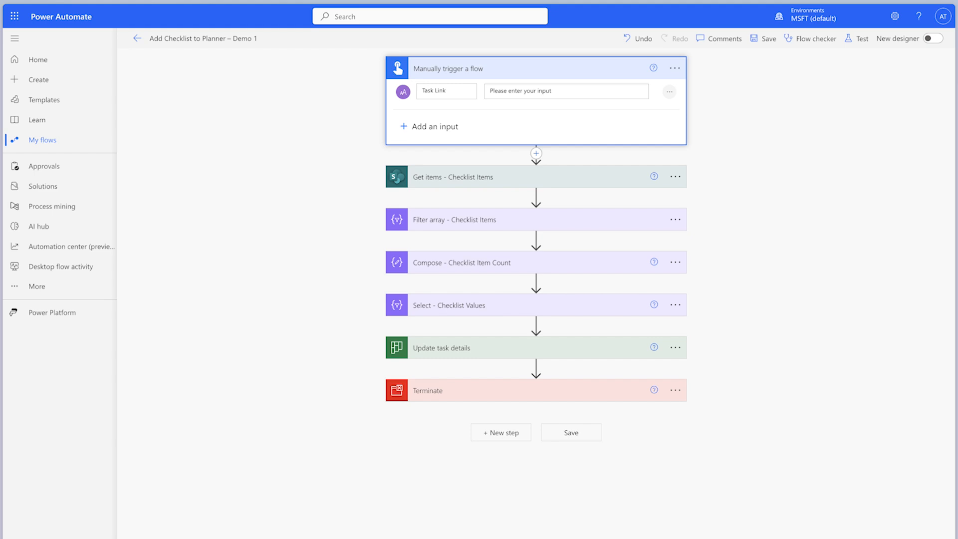
pyautogui.click(535, 153)
pyautogui.click(539, 167)
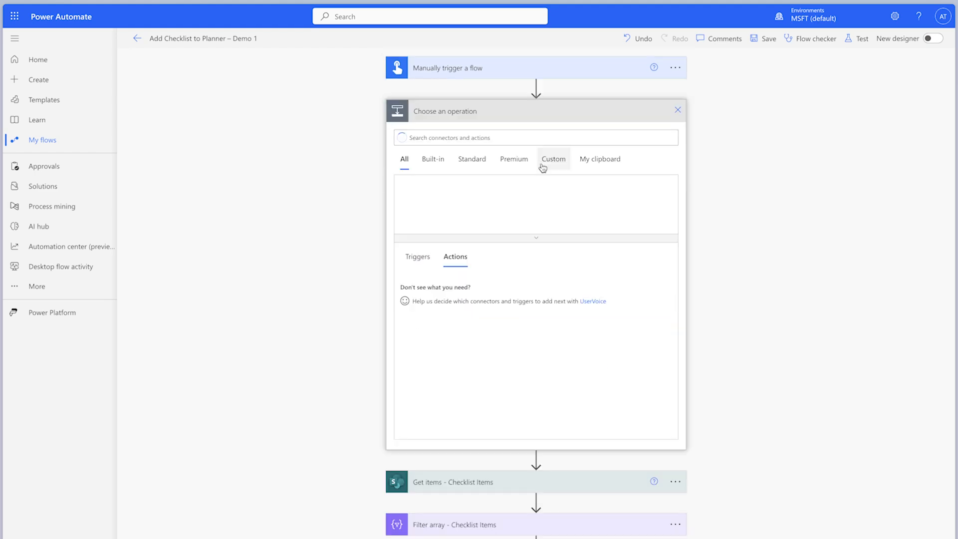
pyautogui.write('compose')
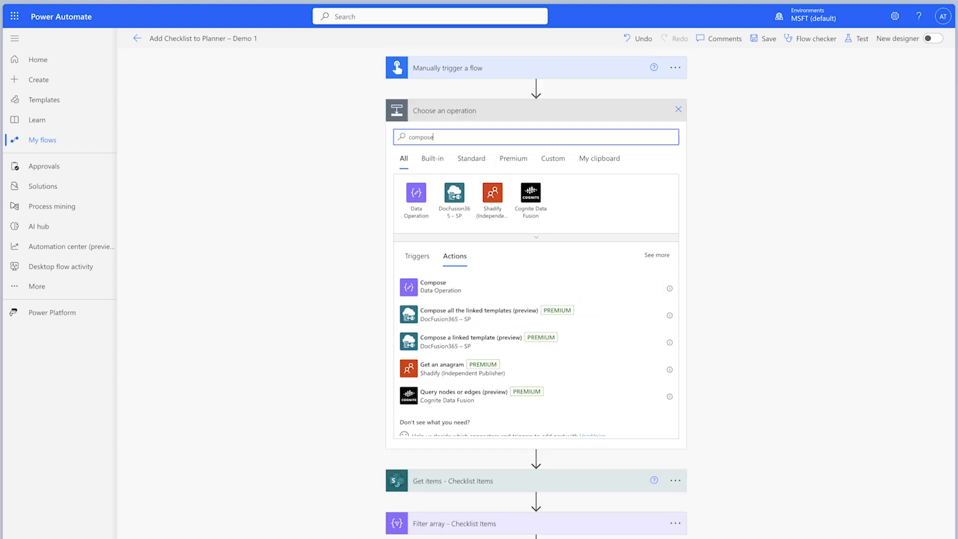
pyautogui.click(495, 284)
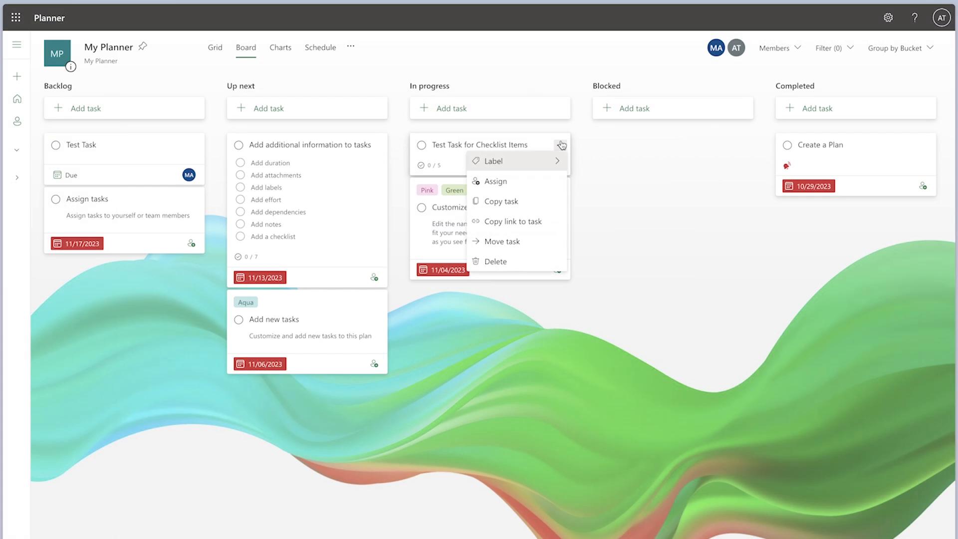
# - In Planner, copy the link to Test Task for Checklist Items, paste it into the text file, and select the task ID portion
pyautogui.click(545, 222)
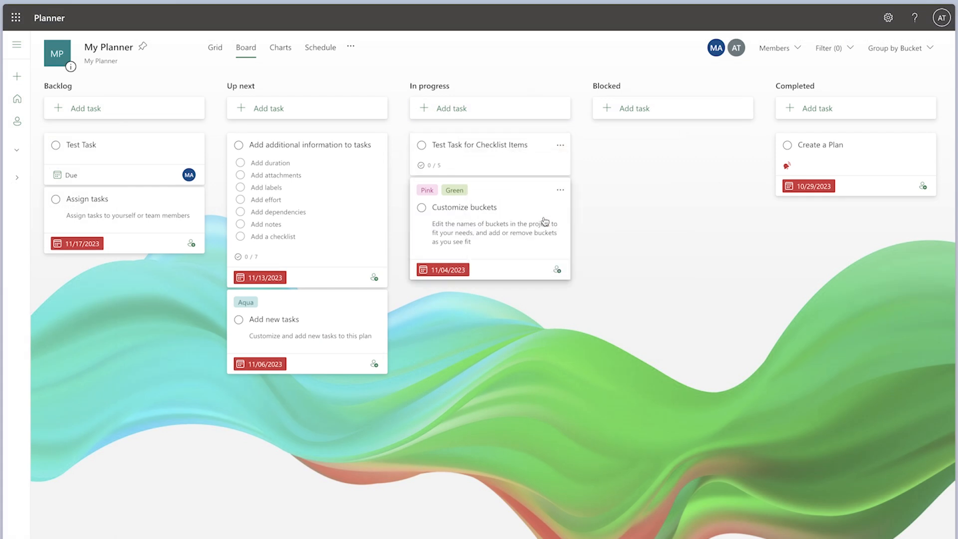
pyautogui.press('super+Tab')
pyautogui.press('super+v')
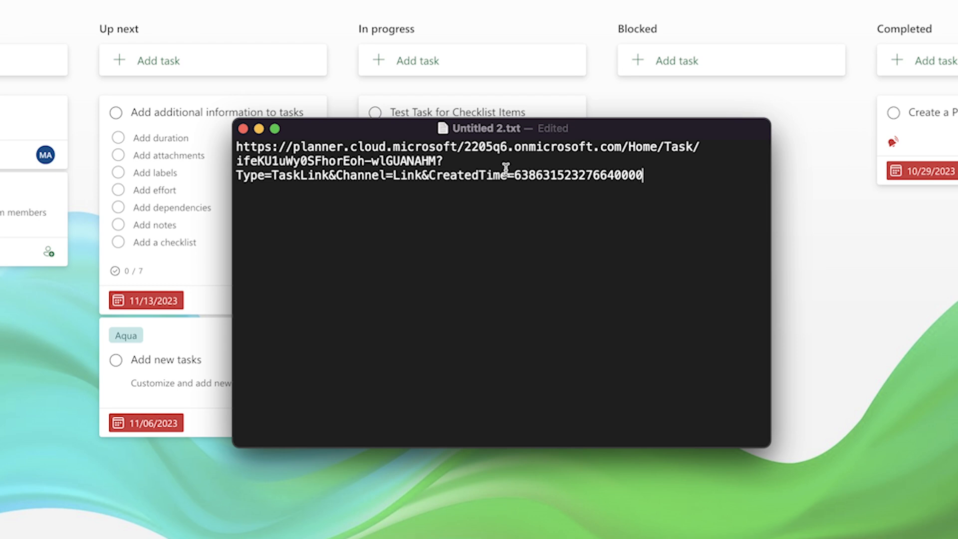
pyautogui.moveTo(236, 160); pyautogui.dragTo(437, 161)
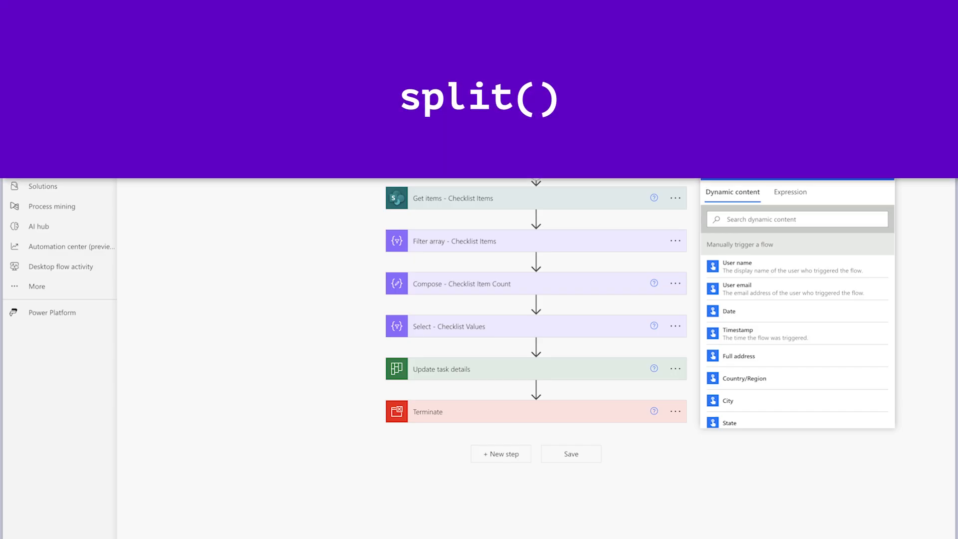
# - In Power Automate, set the Compose - Task ID inputs to the expression split(triggerBody()['text'],'Task/') using the Task Link trigger value
pyautogui.click(797, 199)
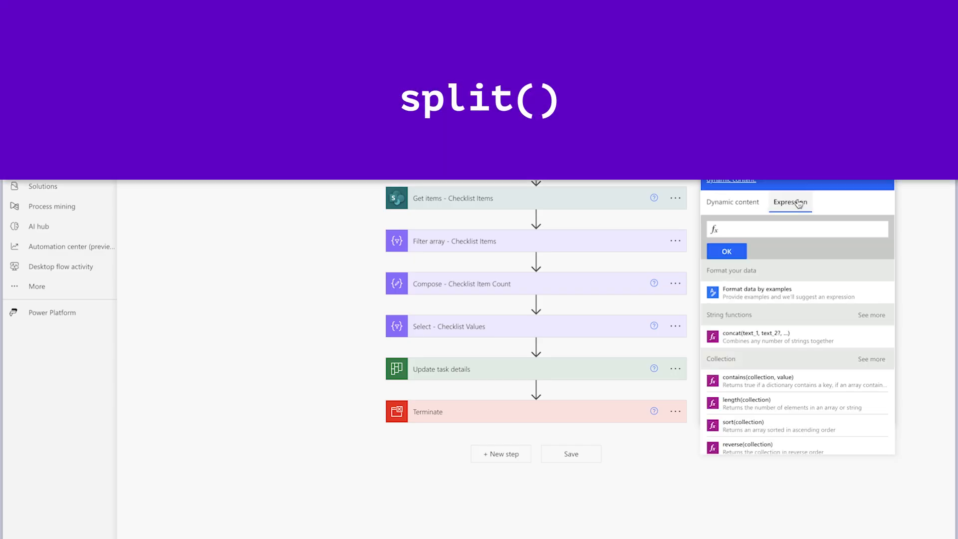
pyautogui.write('split(')
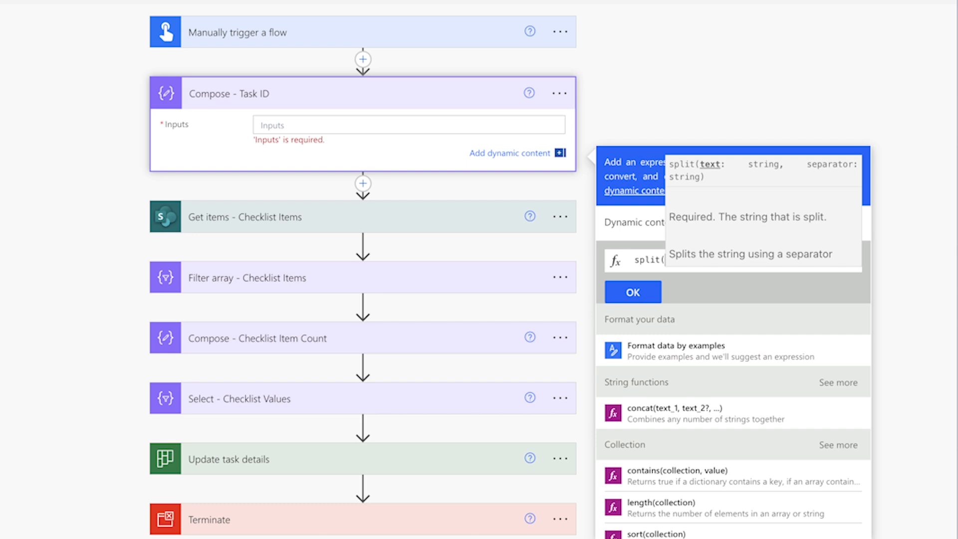
pyautogui.click(642, 223)
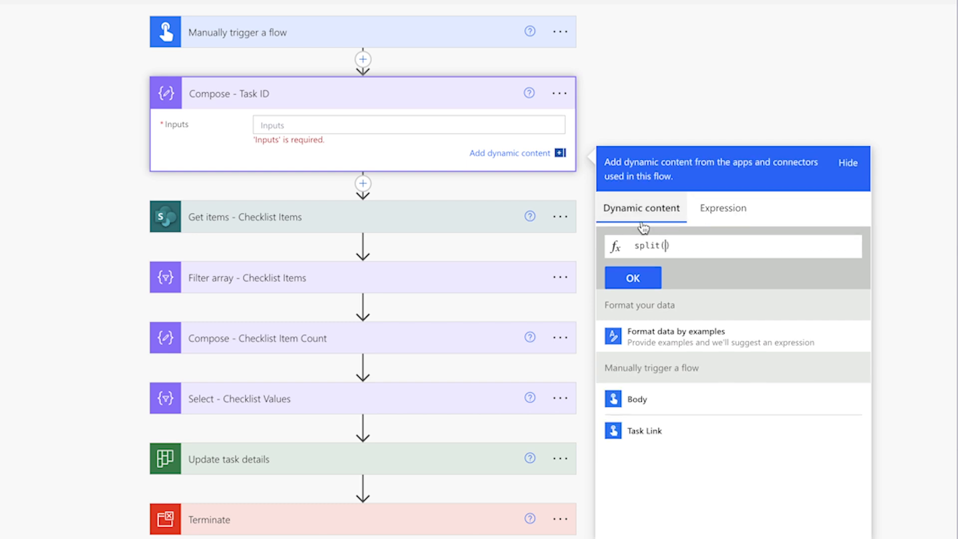
pyautogui.click(718, 442)
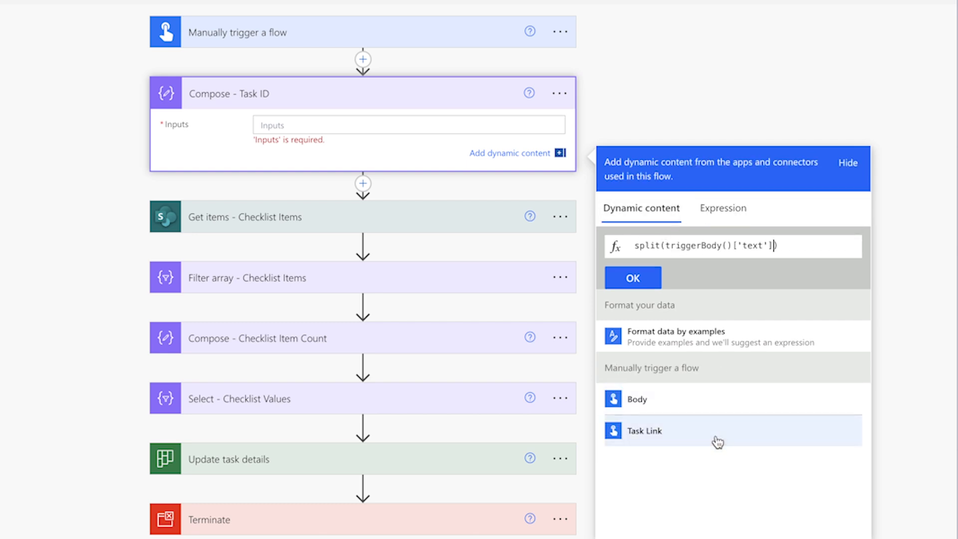
pyautogui.write(",'")
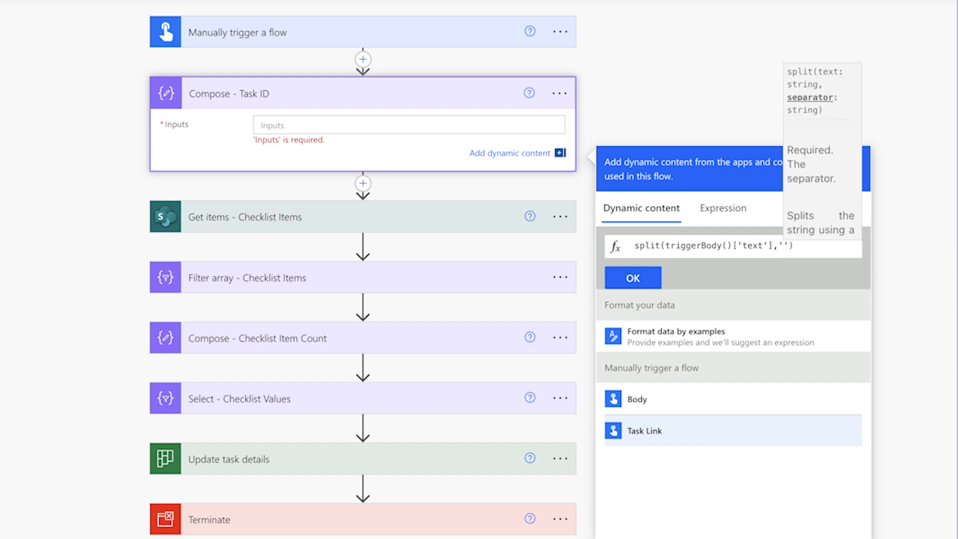
pyautogui.write('Task/')
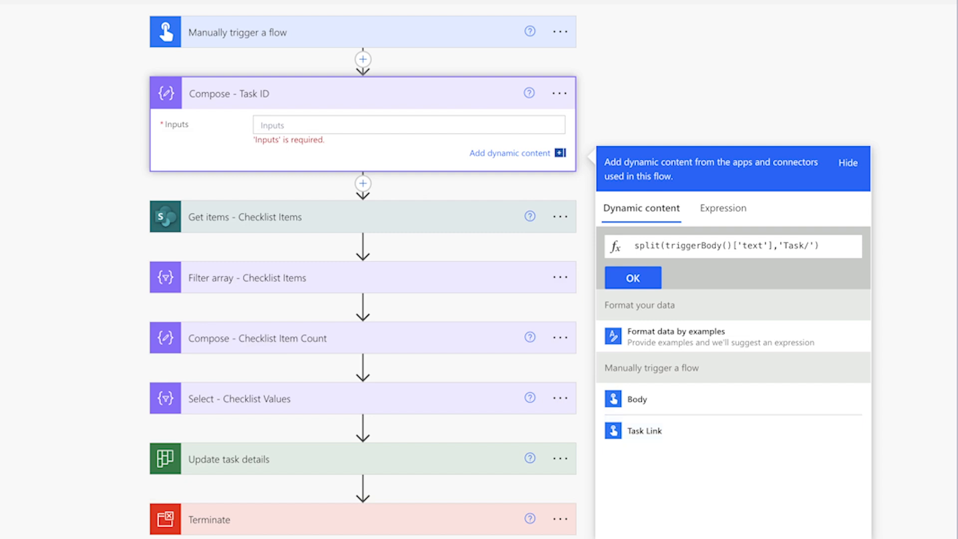
pyautogui.click(632, 281)
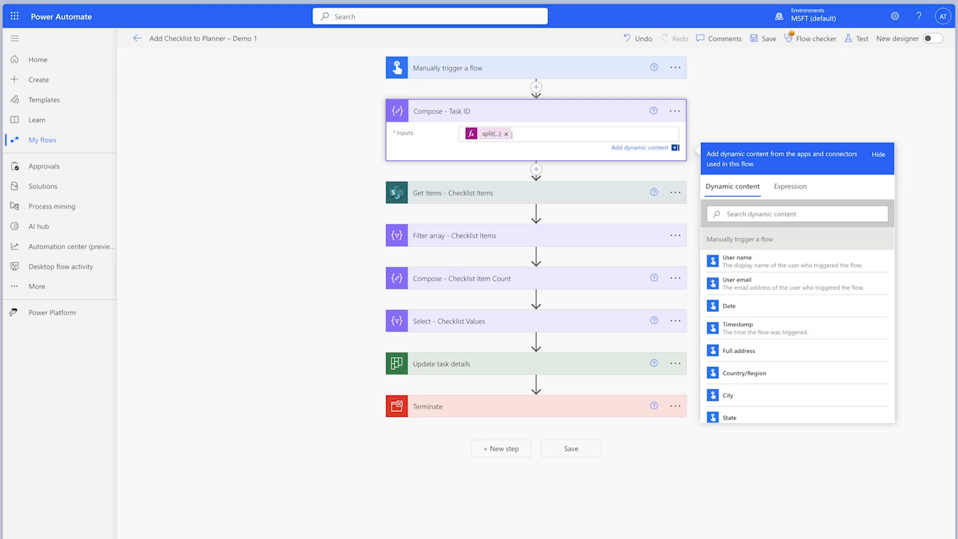
# - Place Terminate directly after Compose - Task ID, then save and manually test the flow with the Planner task link, checking the Compose output
pyautogui.moveTo(594, 407); pyautogui.dragTo(586, 163)
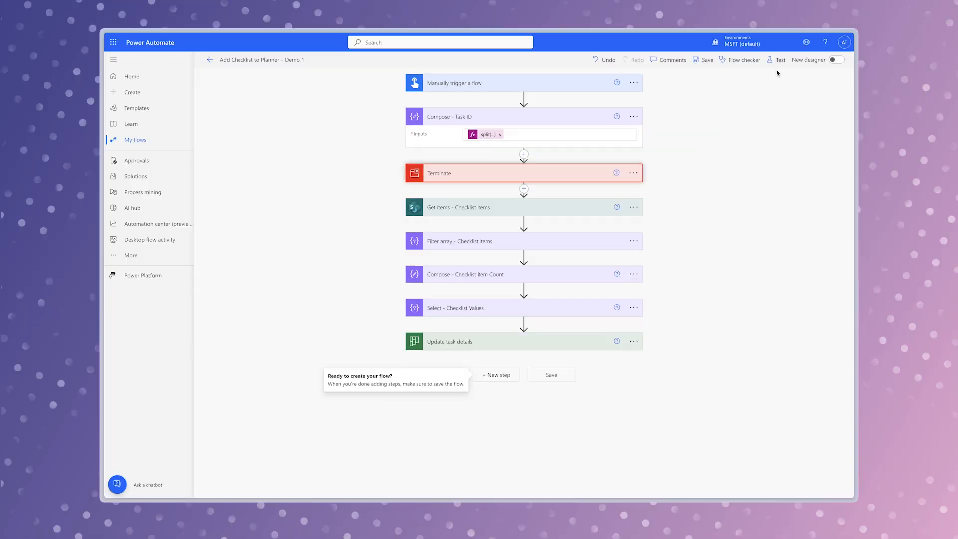
pyautogui.click(859, 39)
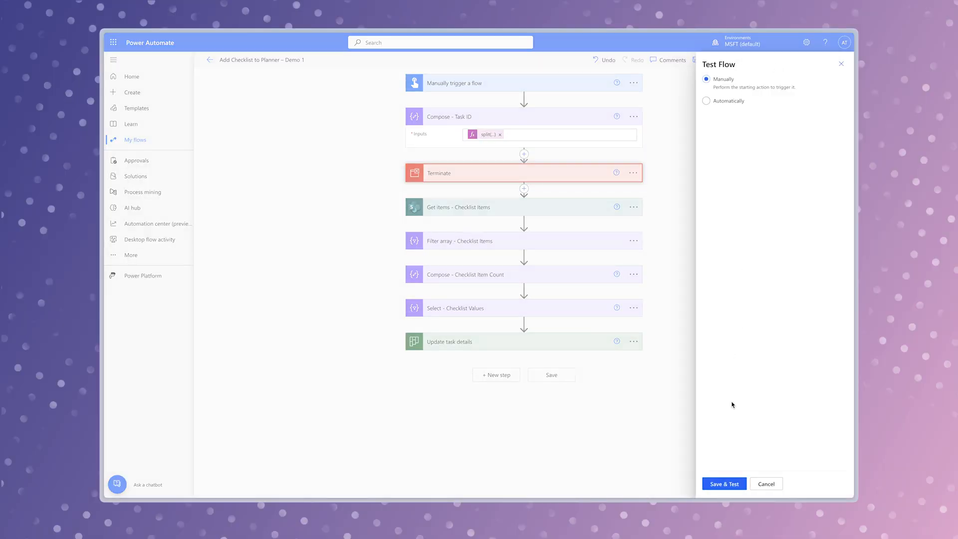
pyautogui.click(728, 482)
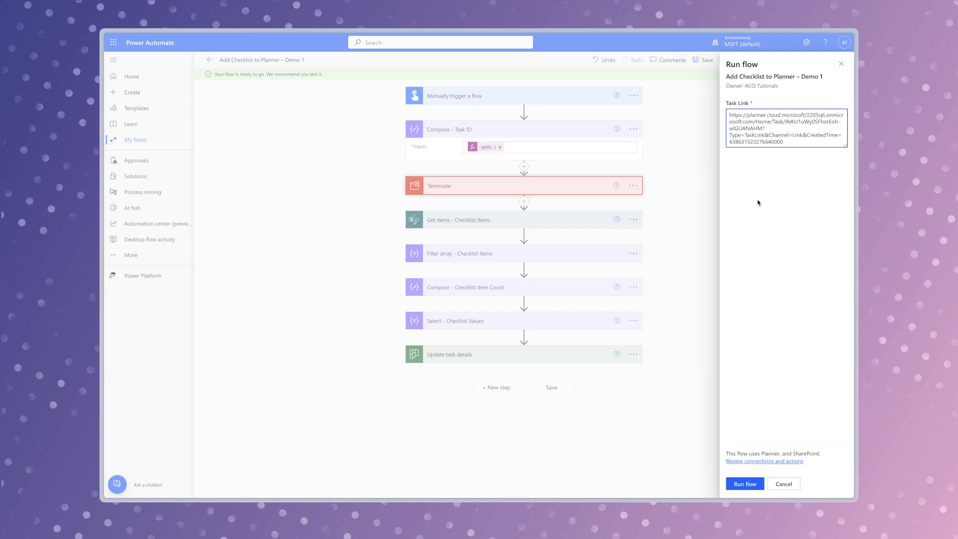
pyautogui.click(755, 484)
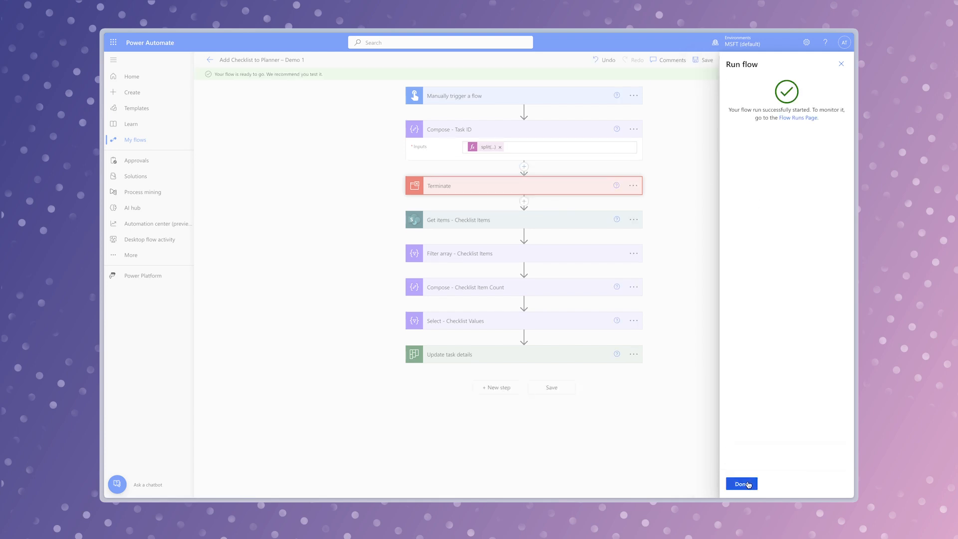
pyautogui.click(749, 484)
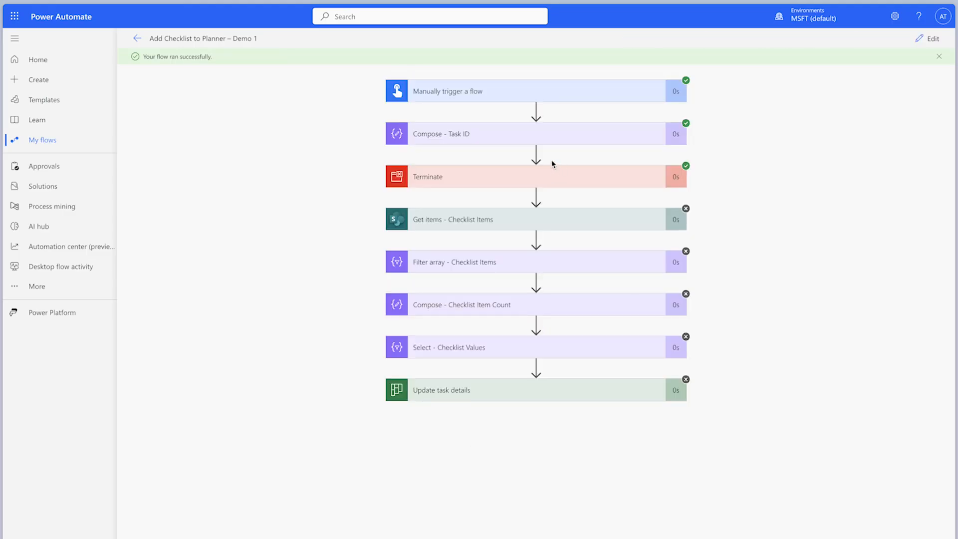
pyautogui.click(548, 132)
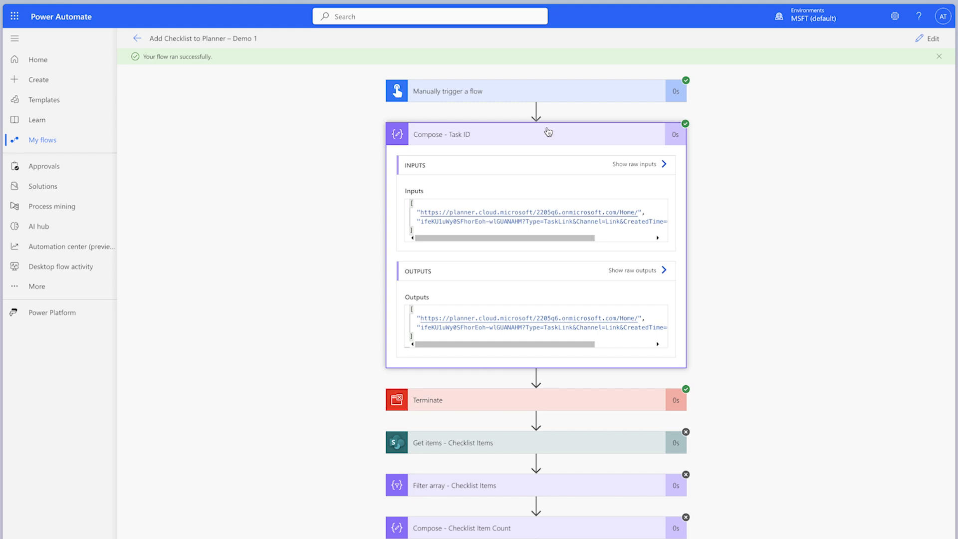
# - Edit the Compose - Task ID expression to last(split(triggerBody()['text'],'Task/'))
pyautogui.click(930, 39)
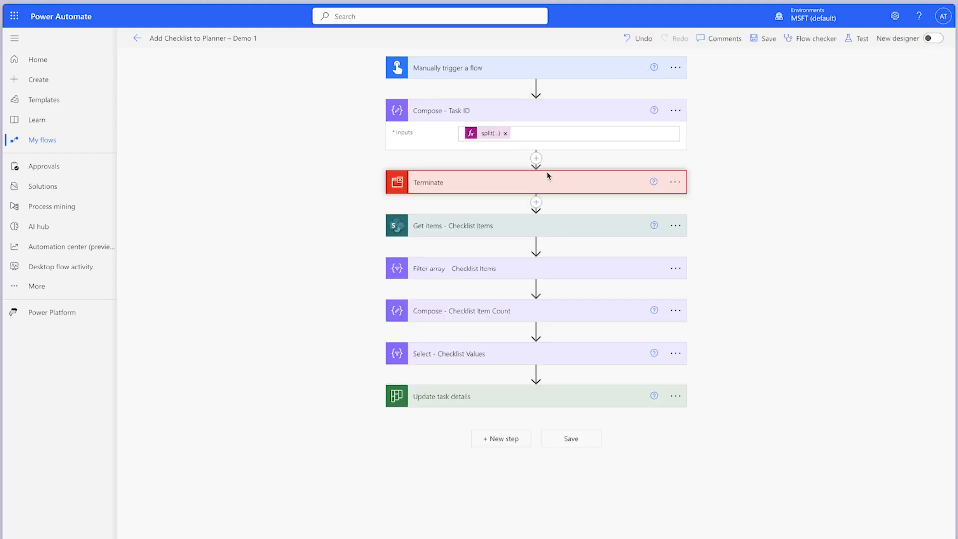
pyautogui.click(485, 135)
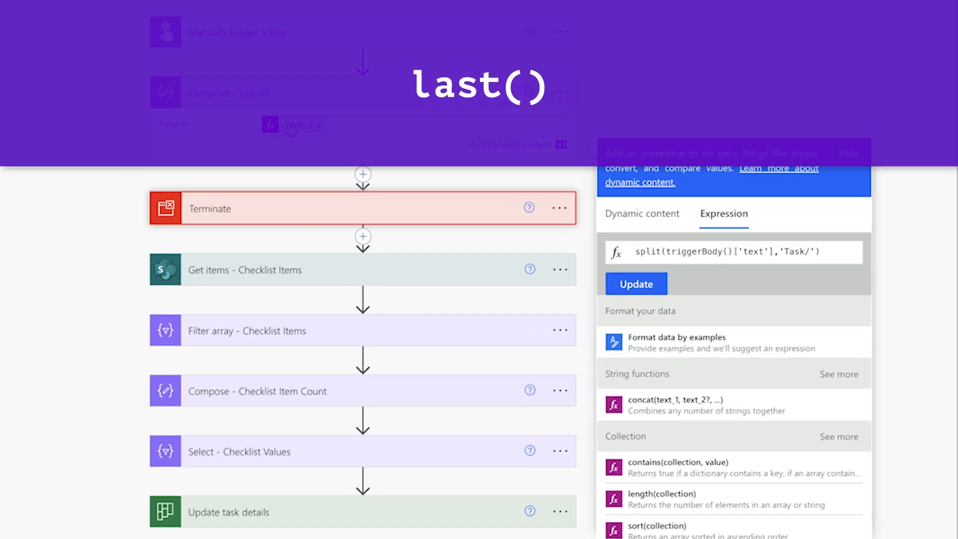
pyautogui.write('last(')
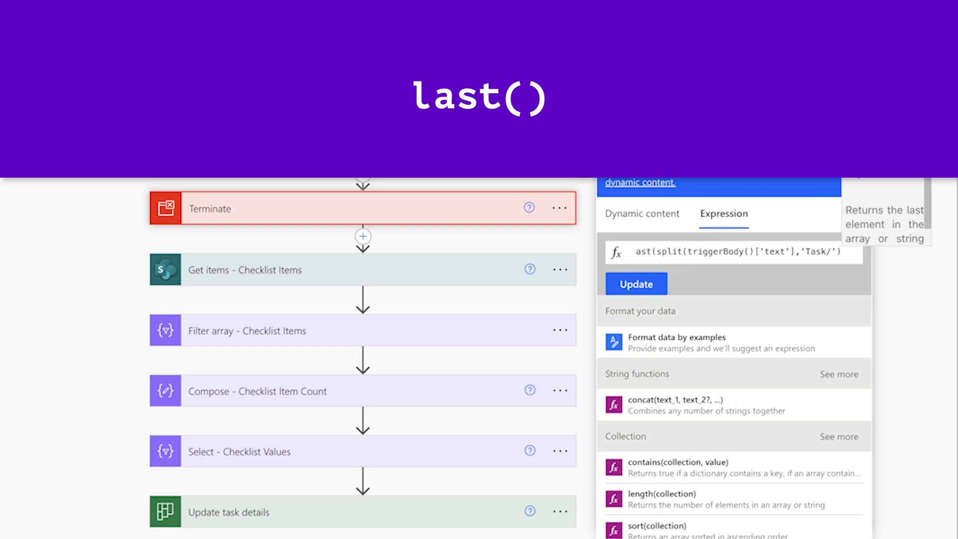
pyautogui.write(')')
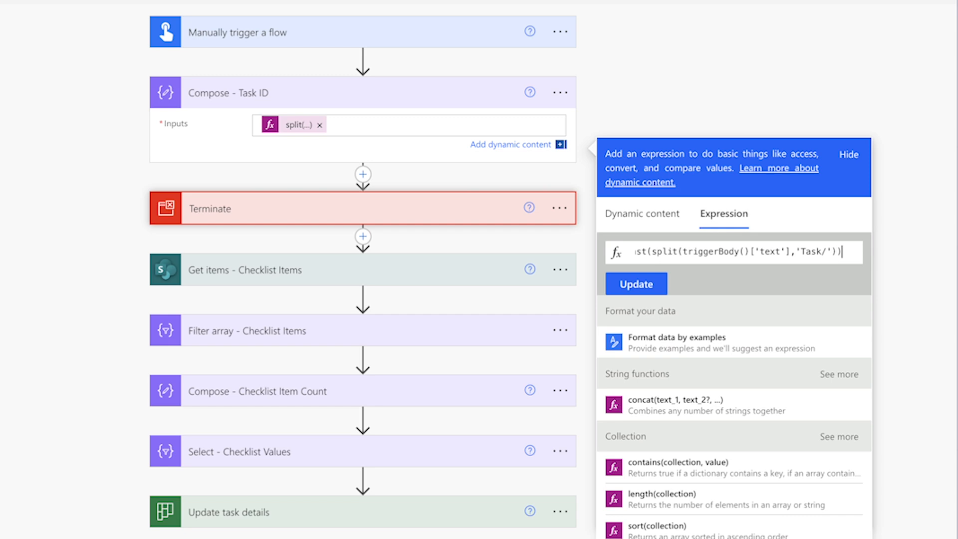
pyautogui.click(635, 283)
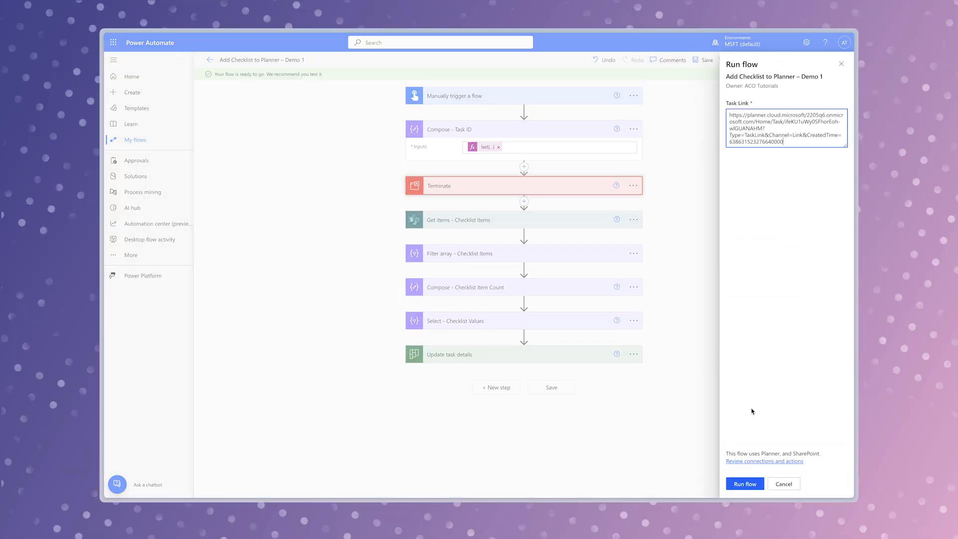
# - Run the updated flow with the Planner task link and examine the Compose - Task ID output
pyautogui.click(744, 483)
pyautogui.click(741, 484)
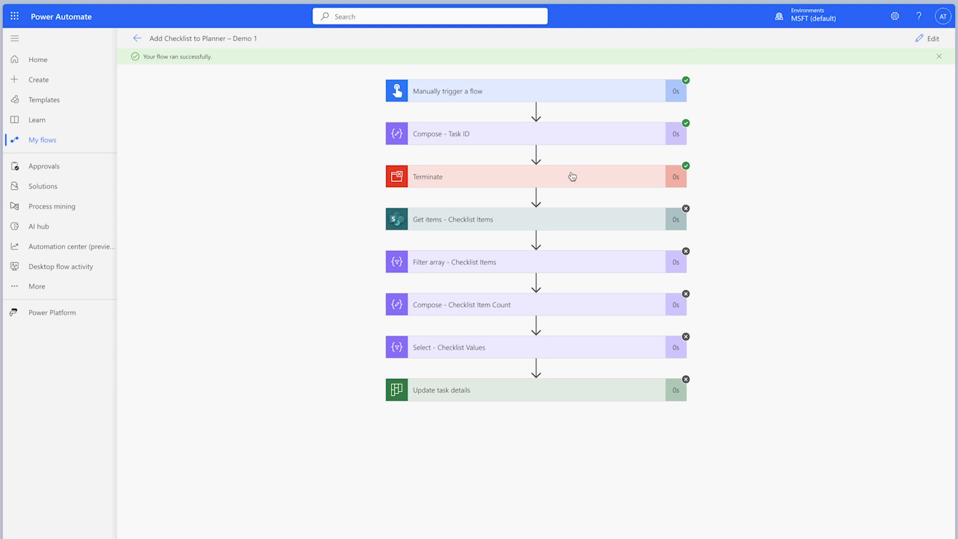
pyautogui.click(535, 144)
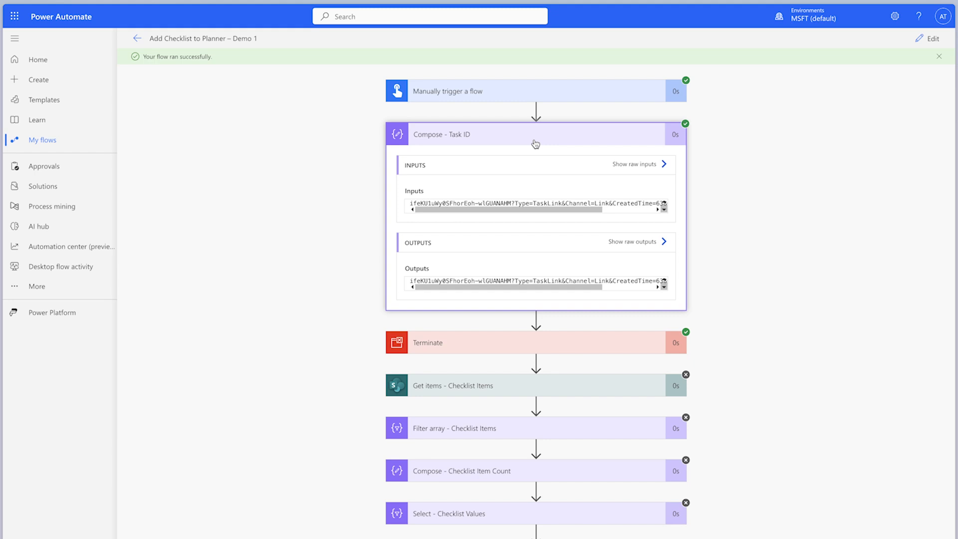
# - Edit the Compose - Task ID expression to split(last(split(triggerBody()['text'],'Task/')),'?')
pyautogui.click(930, 39)
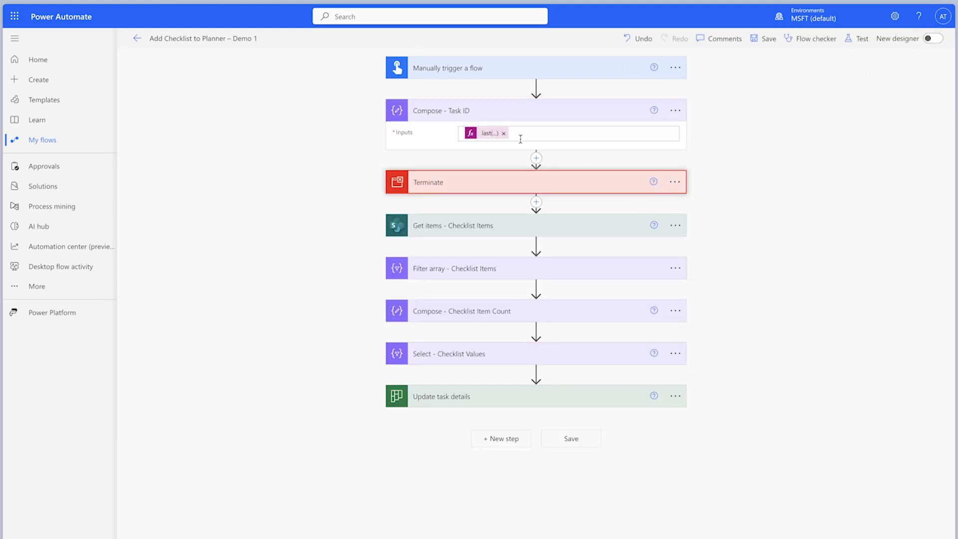
pyautogui.click(489, 133)
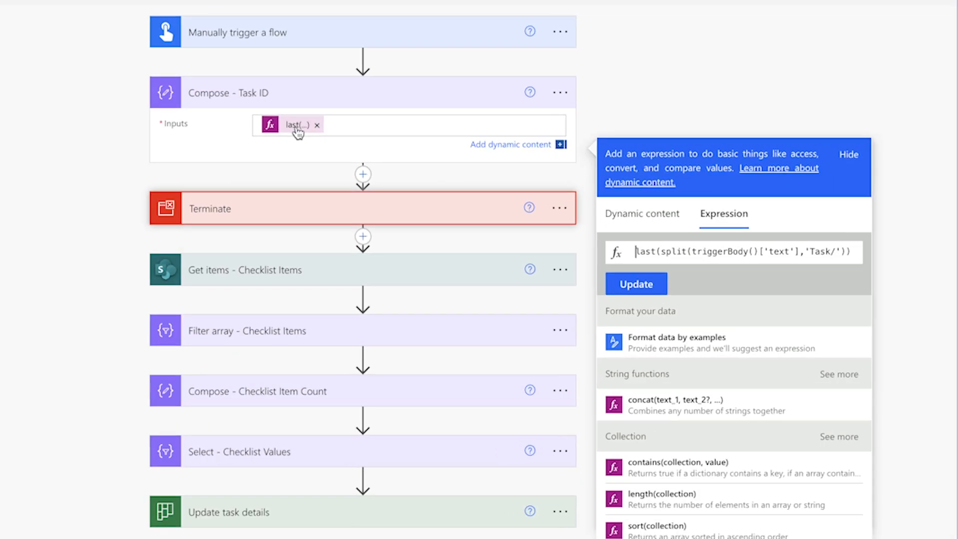
pyautogui.write('split(')
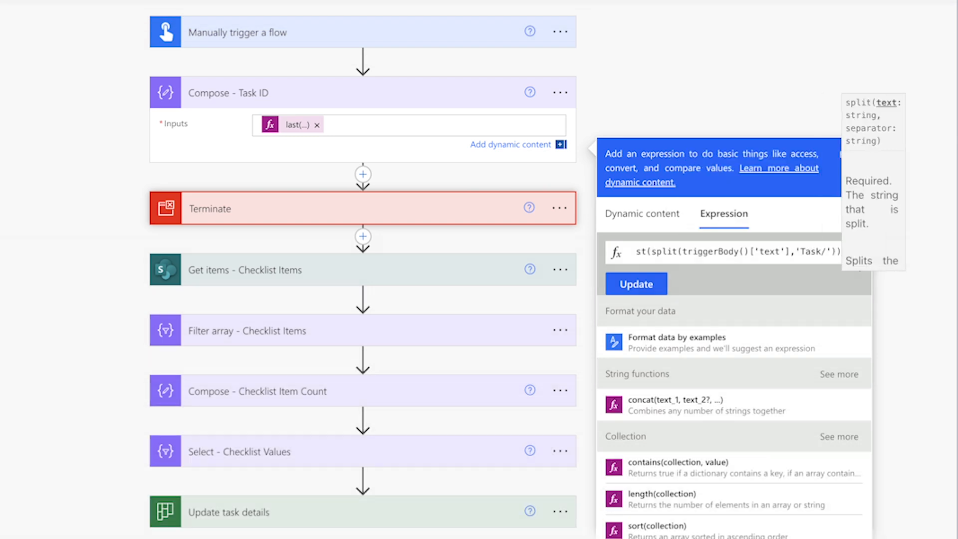
pyautogui.write(",'")
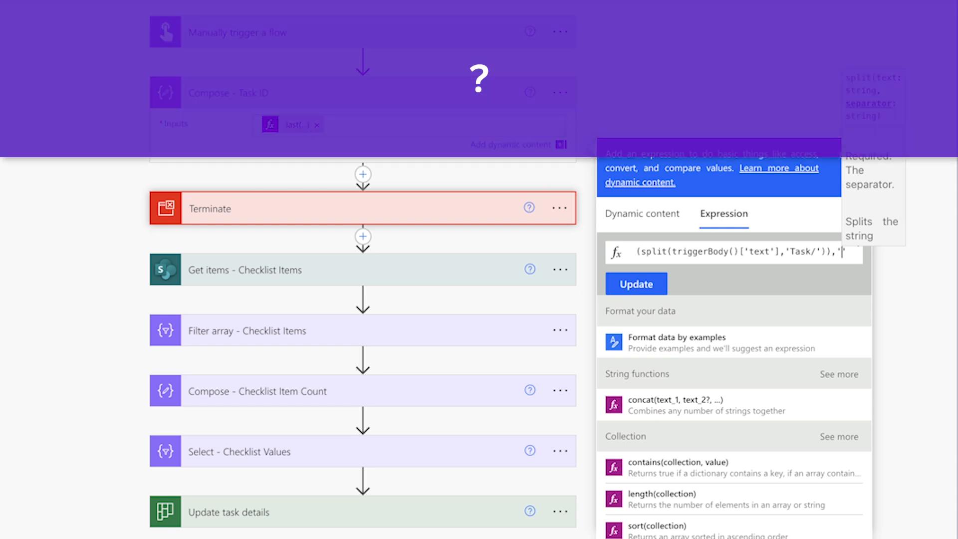
pyautogui.write('?')
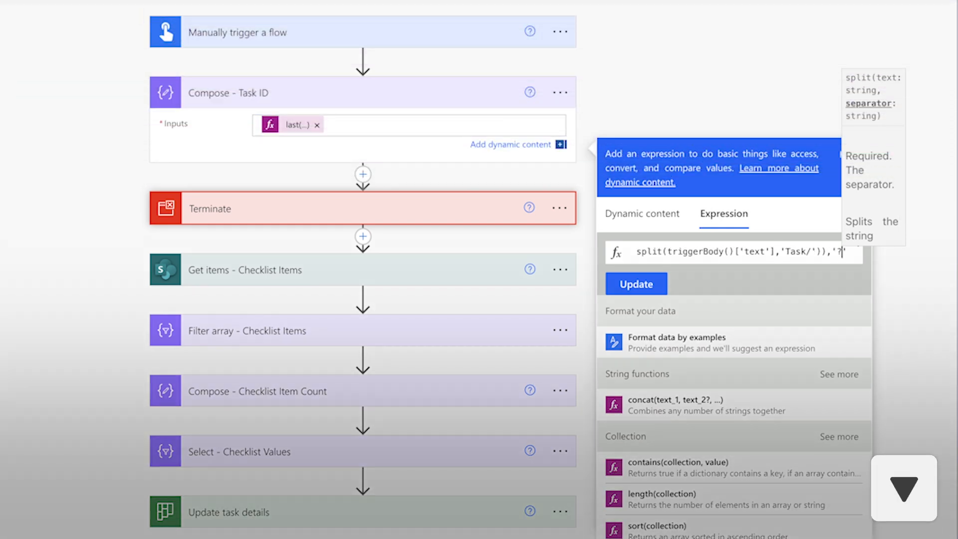
pyautogui.press('Right')
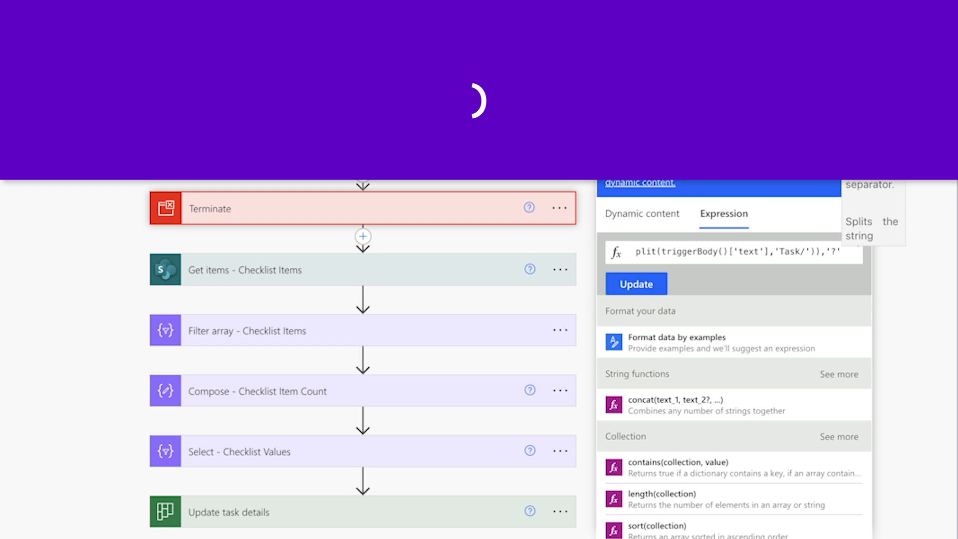
pyautogui.click(636, 283)
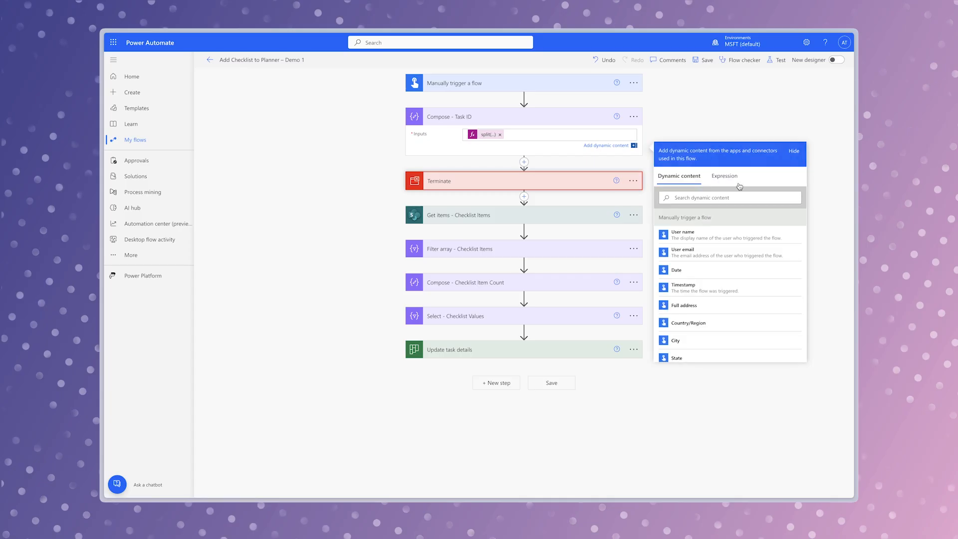
# - Save and manually test the flow with the Planner task link, then examine the split result in Compose - Task ID
pyautogui.click(779, 61)
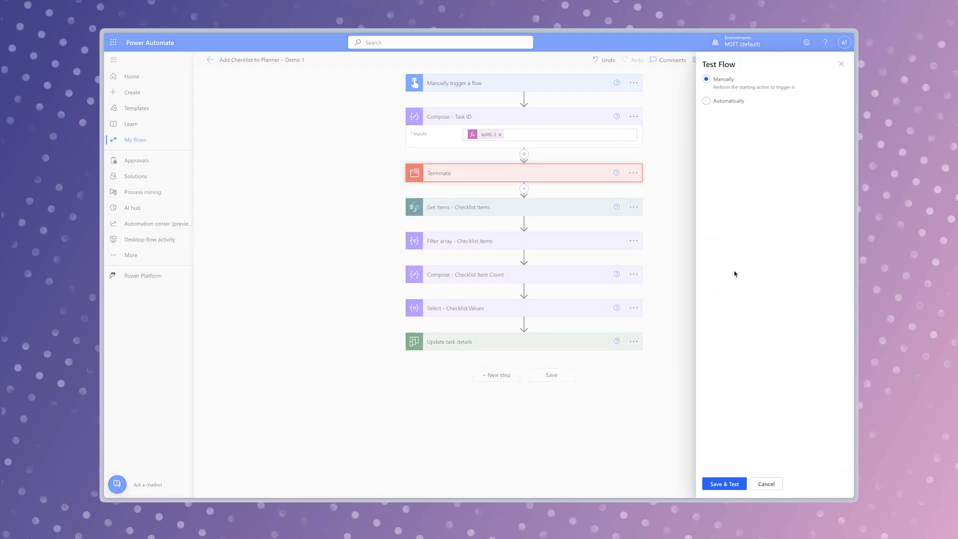
pyautogui.click(725, 483)
pyautogui.hotkey('ctrl', 'v')
pyautogui.click(743, 483)
pyautogui.click(742, 485)
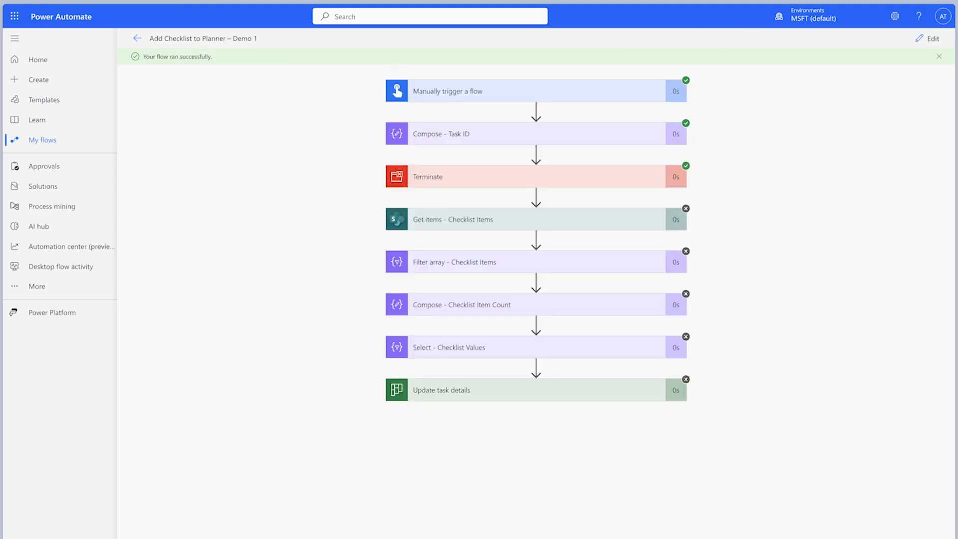
pyautogui.click(553, 137)
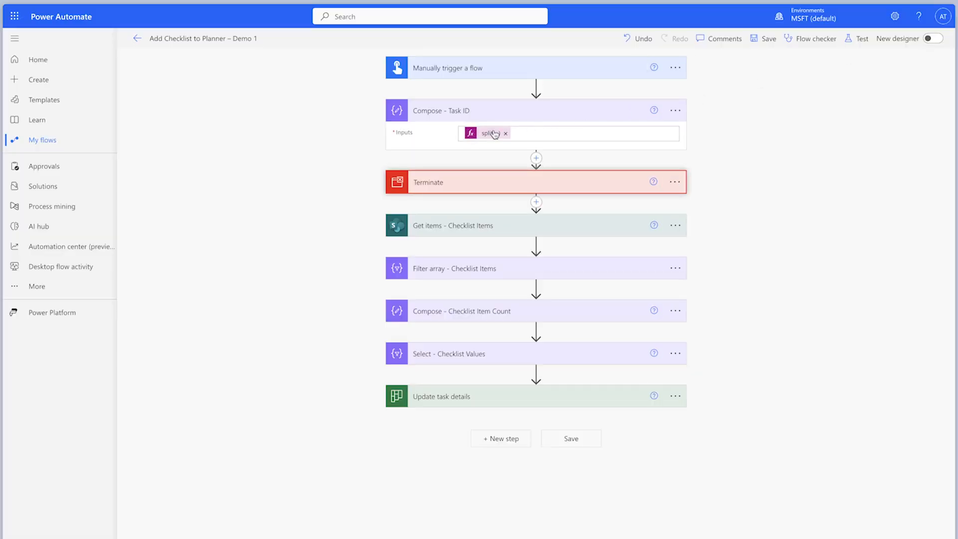
# - Wrap the Compose - Task ID expression in first() to give first(split(last(split(triggerBody()['text'],'Task/')),'?'))
pyautogui.click(492, 134)
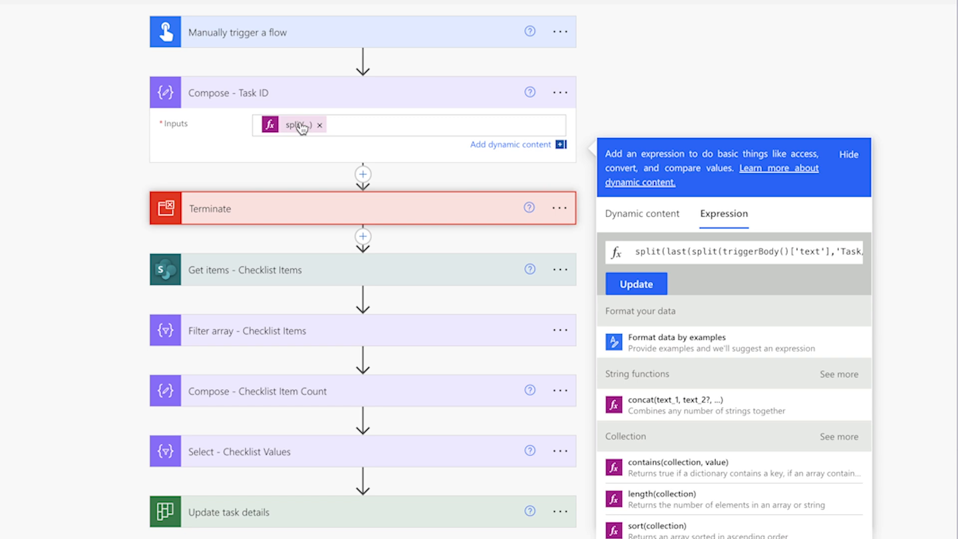
pyautogui.write('first(')
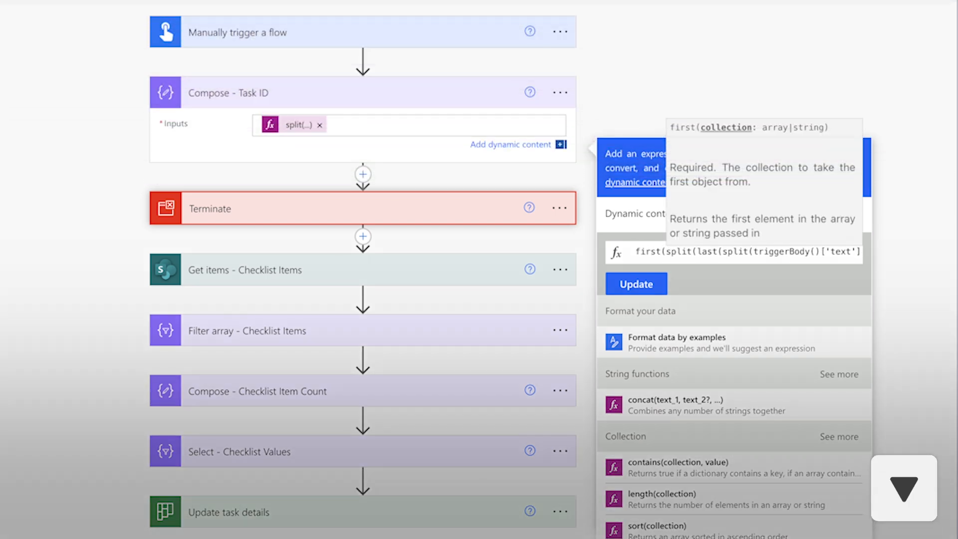
pyautogui.press('End')
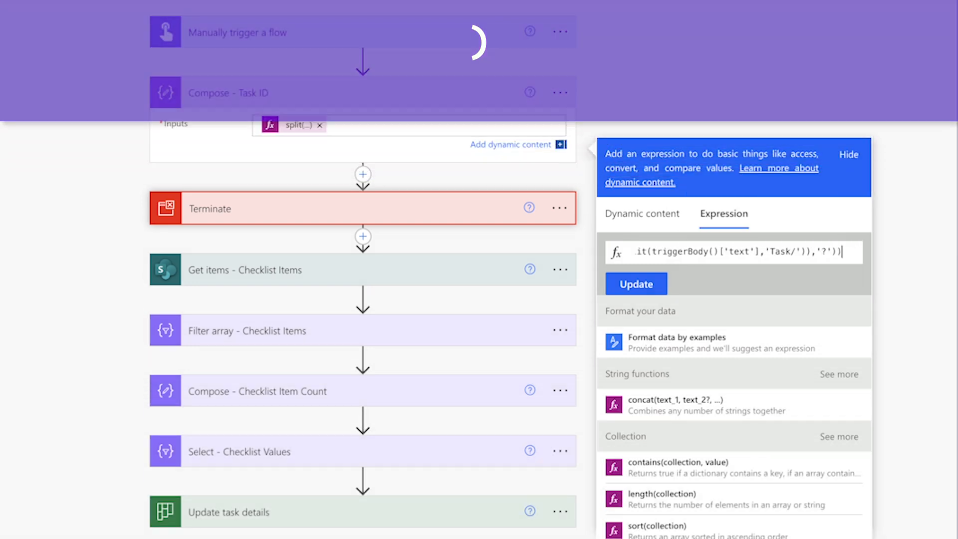
pyautogui.click(636, 288)
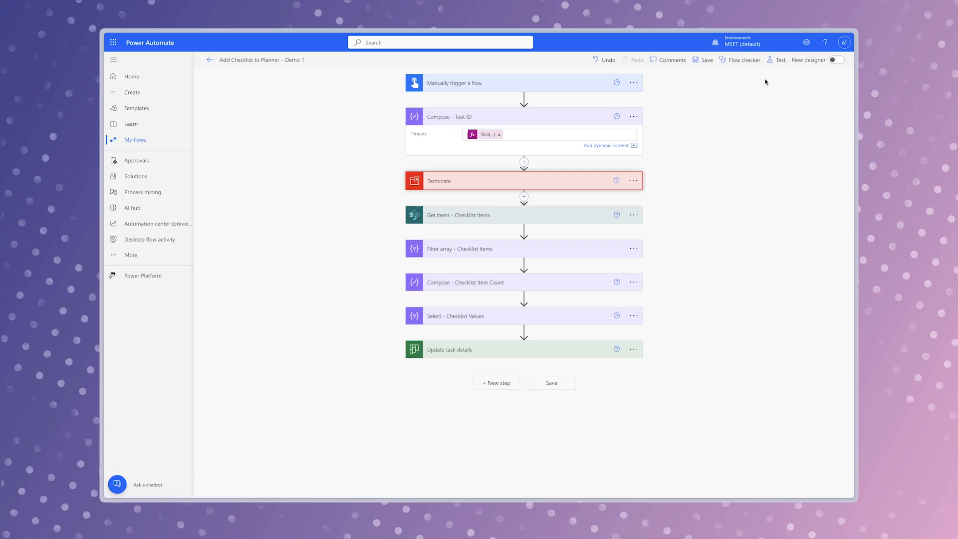
# - Save and rerun the flow manually with the same Planner task link, checking the Compose - Task ID output from the first() expression
pyautogui.click(774, 61)
pyautogui.click(730, 480)
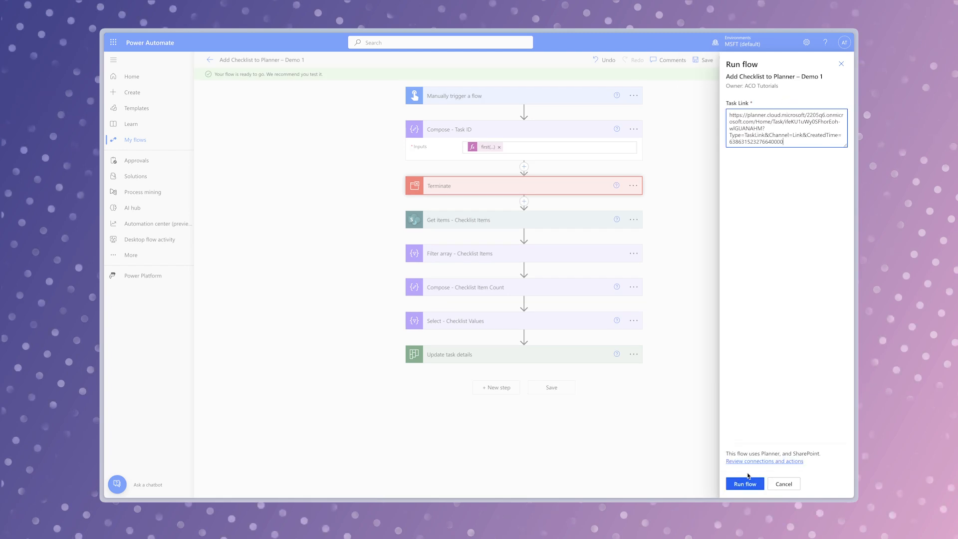
pyautogui.click(751, 483)
pyautogui.click(751, 484)
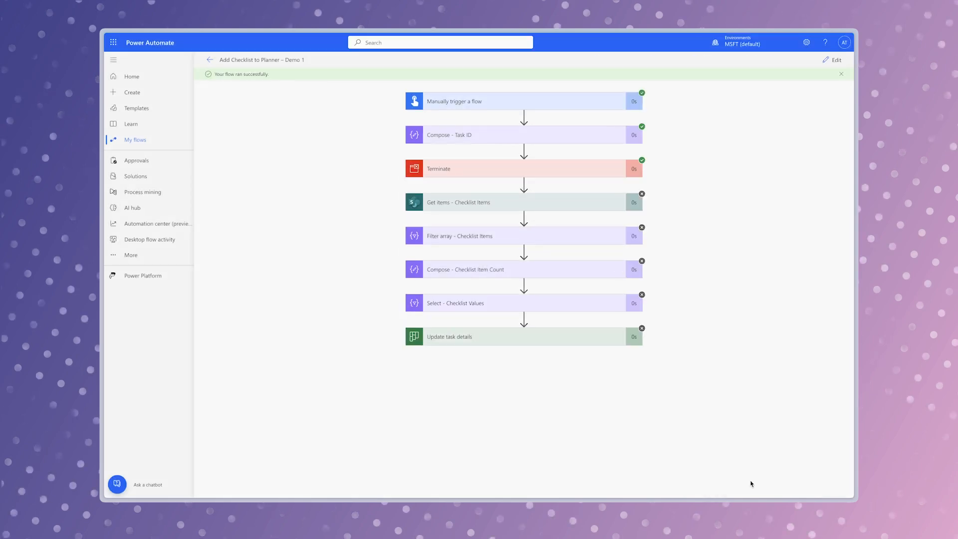
pyautogui.click(576, 139)
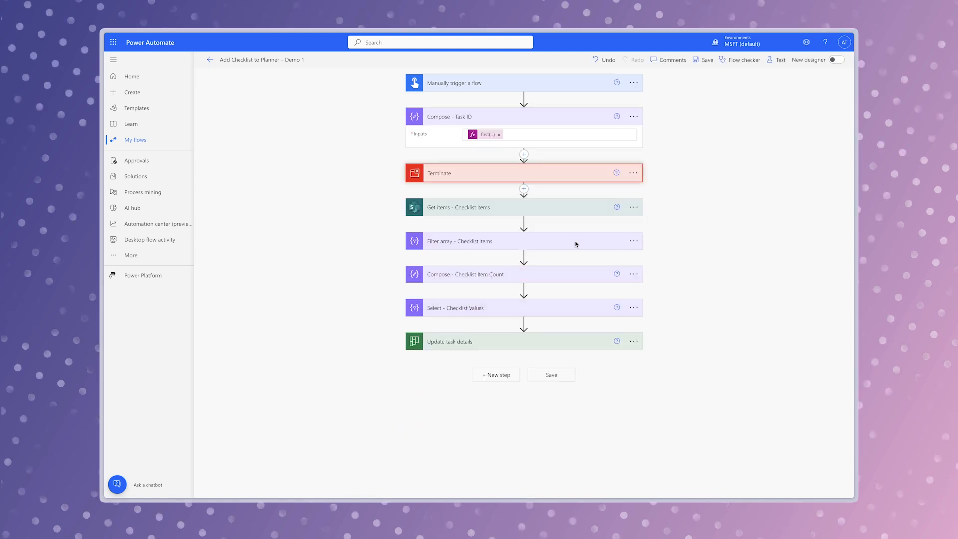
# - Expand Filter array - Checklist Items and add a text input named Category to the manual trigger
pyautogui.click(567, 244)
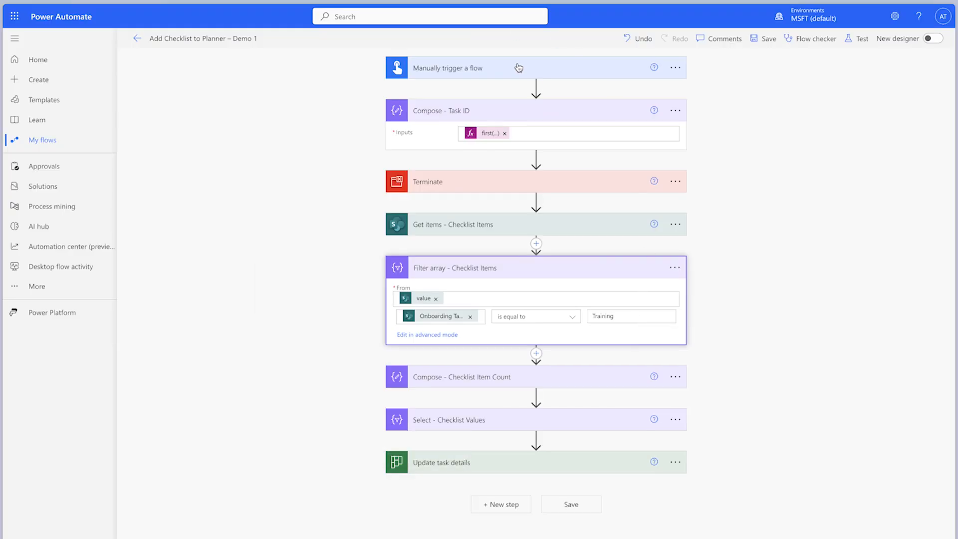
pyautogui.click(516, 68)
pyautogui.click(452, 125)
pyautogui.click(416, 143)
pyautogui.tripleClick(437, 128)
pyautogui.write('Category')
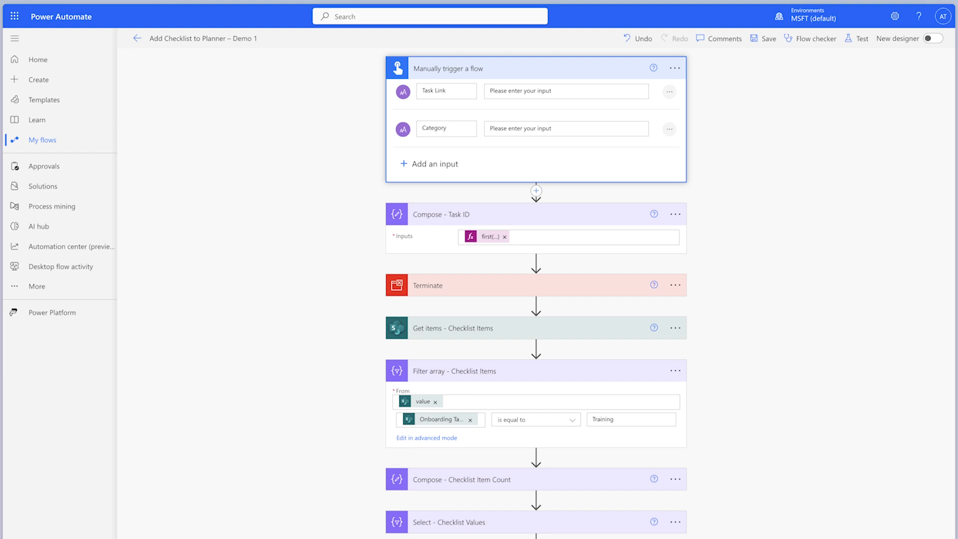
# - Replace the Training value in the Filter array - Checklist Items condition with the trigger's Category dynamic content
pyautogui.click(616, 418)
pyautogui.doubleClick(616, 418)
pyautogui.scroll(-2, 776, 364)
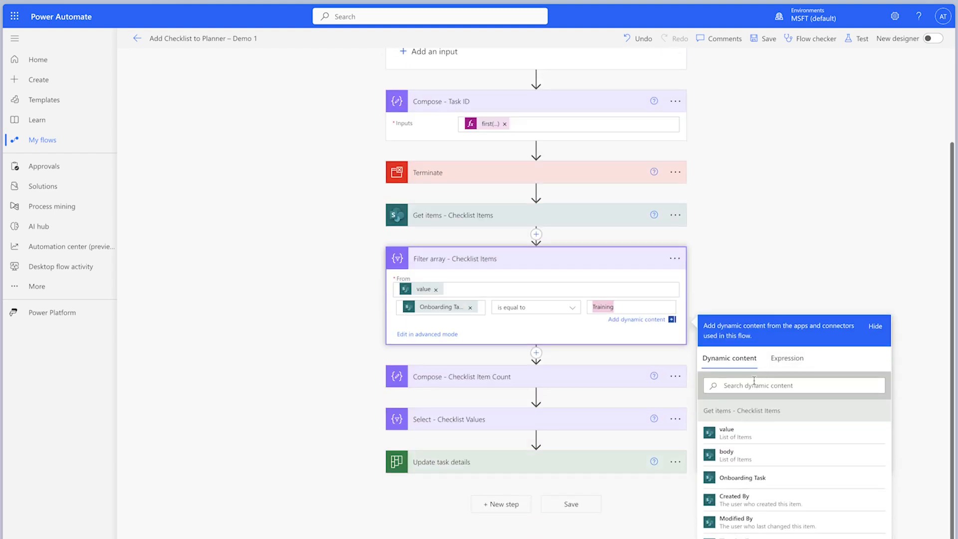
pyautogui.click(749, 385)
pyautogui.write('cat')
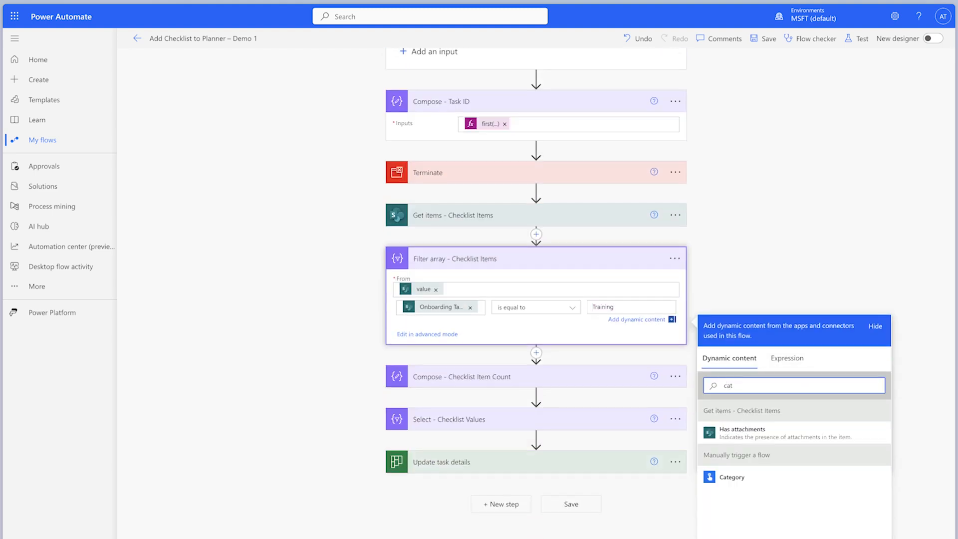
pyautogui.click(754, 484)
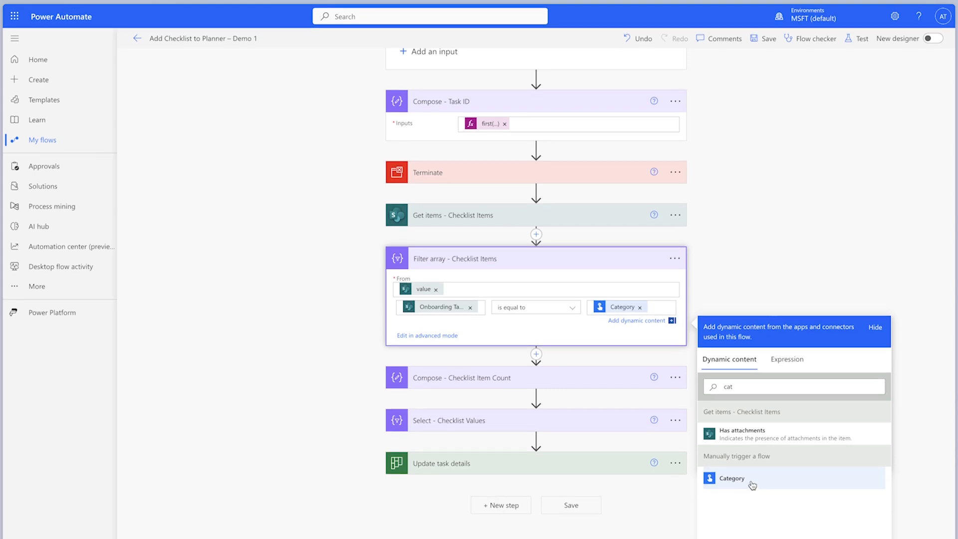
# - Set the Task Id in Update task details to the Compose - Task ID Outputs as a custom value, and move Terminate below Update task details
pyautogui.click(578, 466)
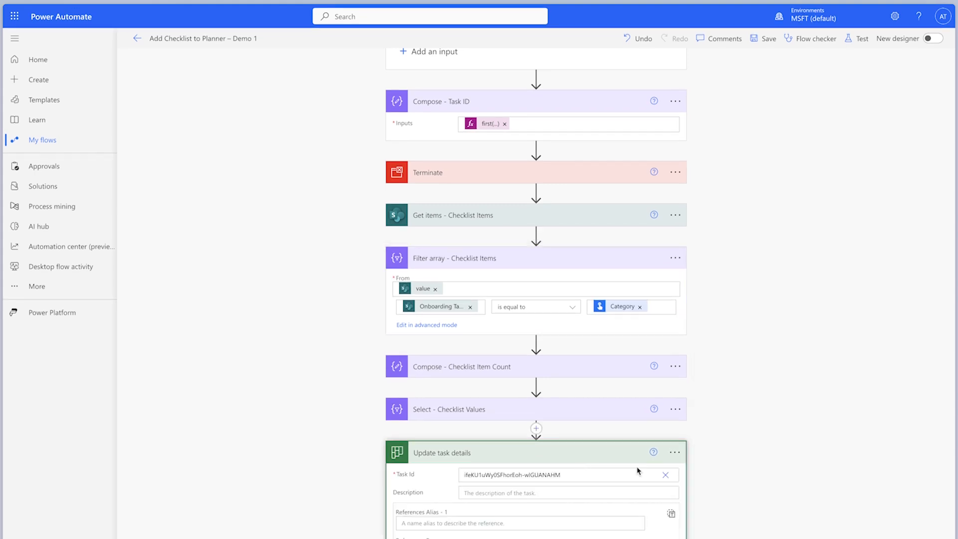
pyautogui.scroll(-2, 722, 471)
pyautogui.click(666, 372)
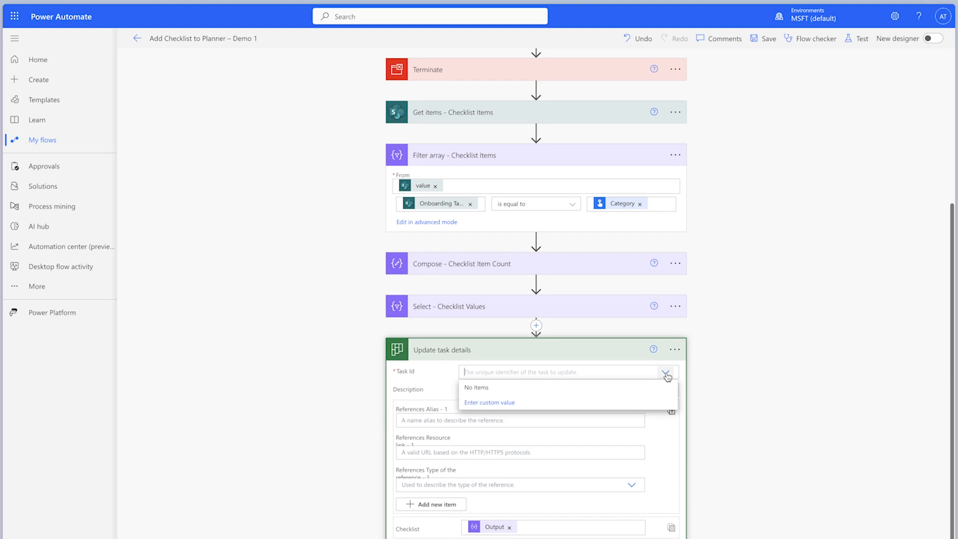
pyautogui.click(507, 401)
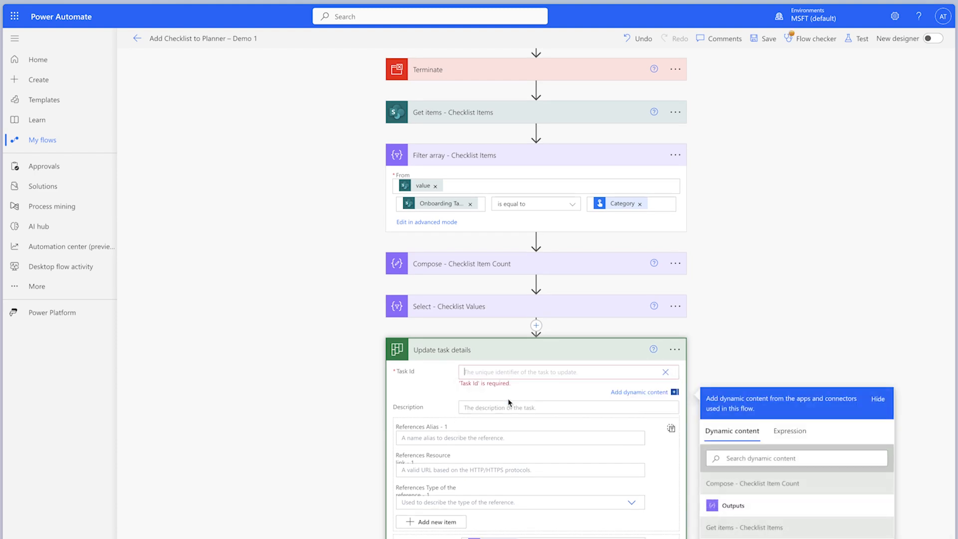
pyautogui.click(811, 456)
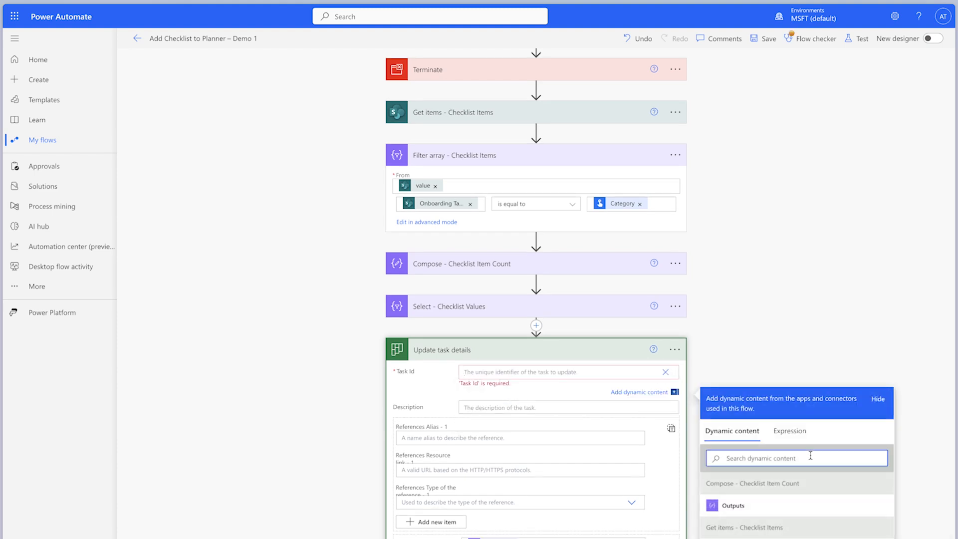
pyautogui.write('output')
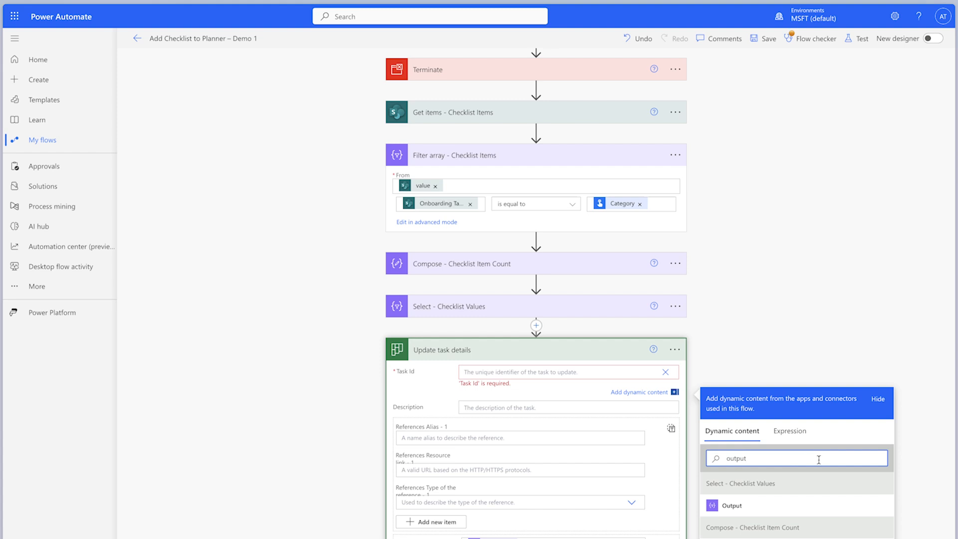
pyautogui.click(838, 503)
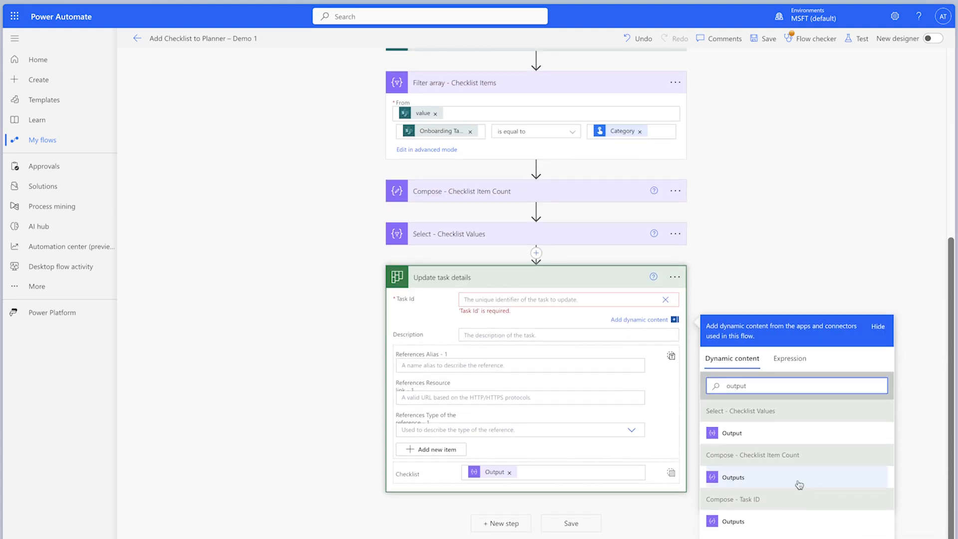
pyautogui.click(755, 524)
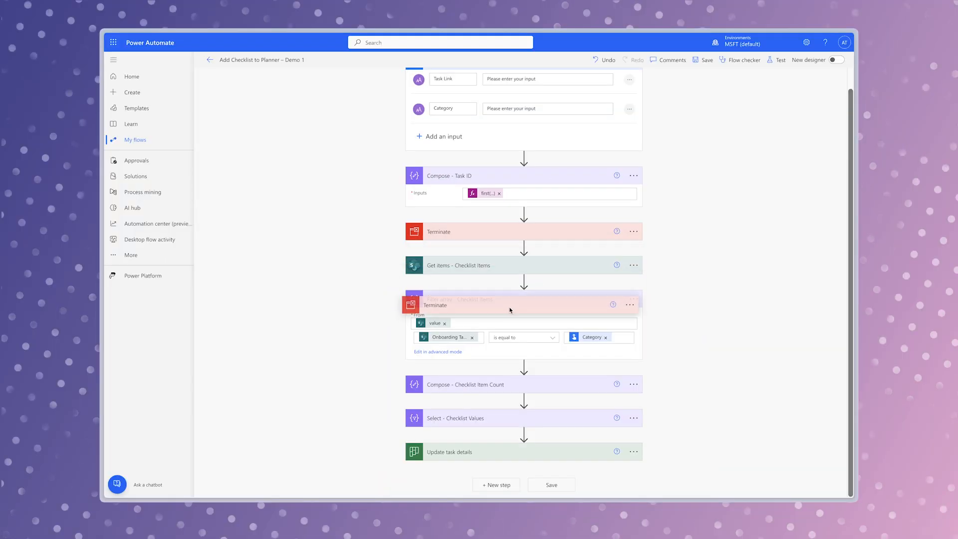
pyautogui.moveTo(509, 310); pyautogui.dragTo(521, 474)
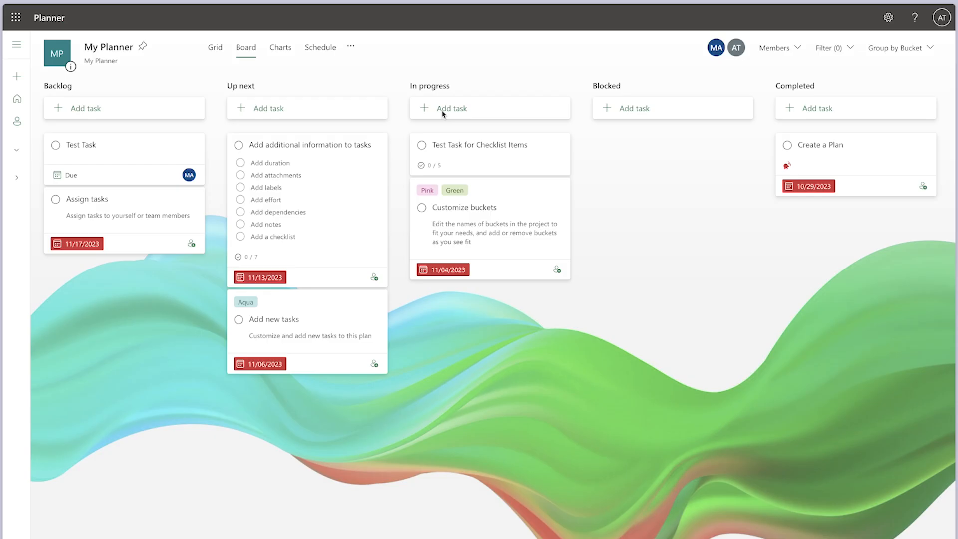
# - In Planner, add a task named A New Task to the In progress bucket and copy its link
pyautogui.click(443, 114)
pyautogui.write('A New Ta')
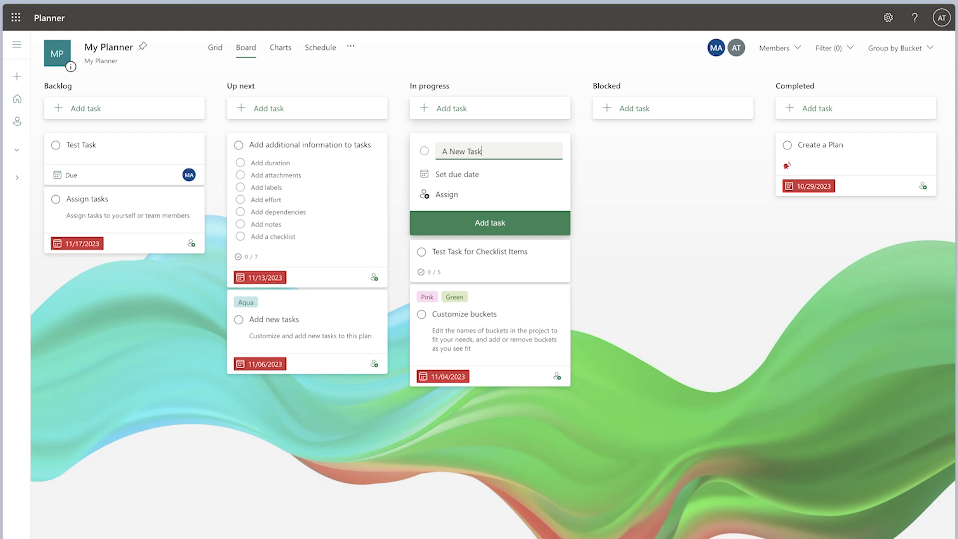
pyautogui.write('sk')
pyautogui.click(510, 216)
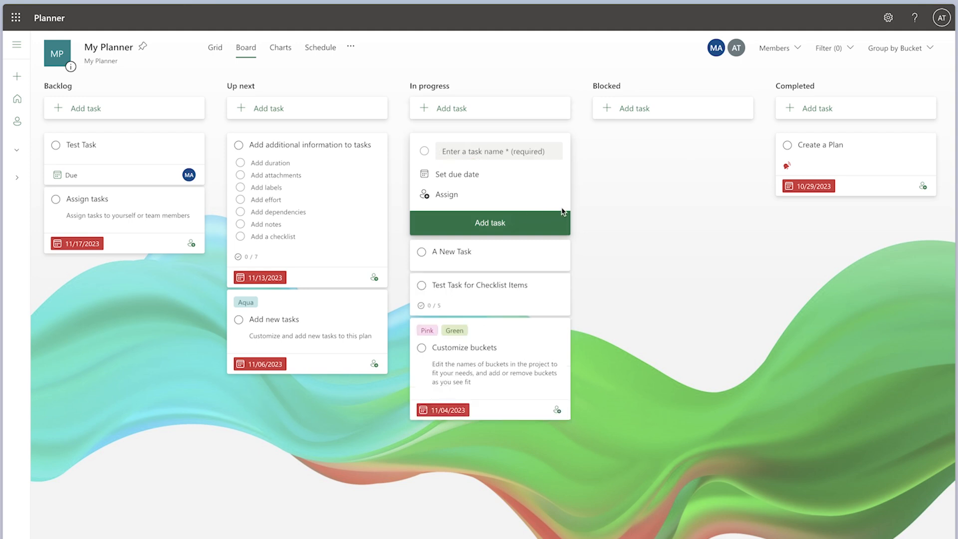
pyautogui.press('Escape')
pyautogui.click(558, 148)
pyautogui.click(539, 221)
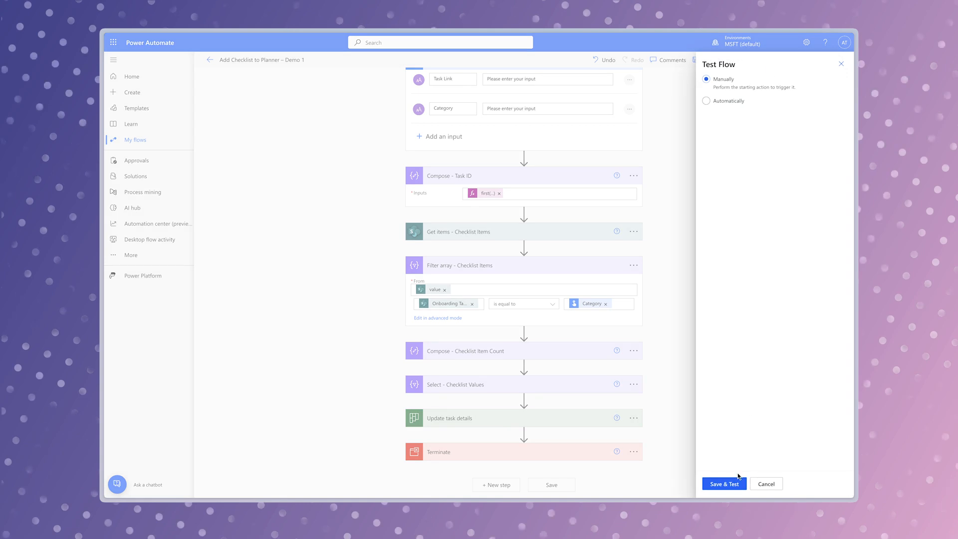
# - Save and manually test the flow with the copied task link as Task Link and IT Setup as Category
pyautogui.click(738, 482)
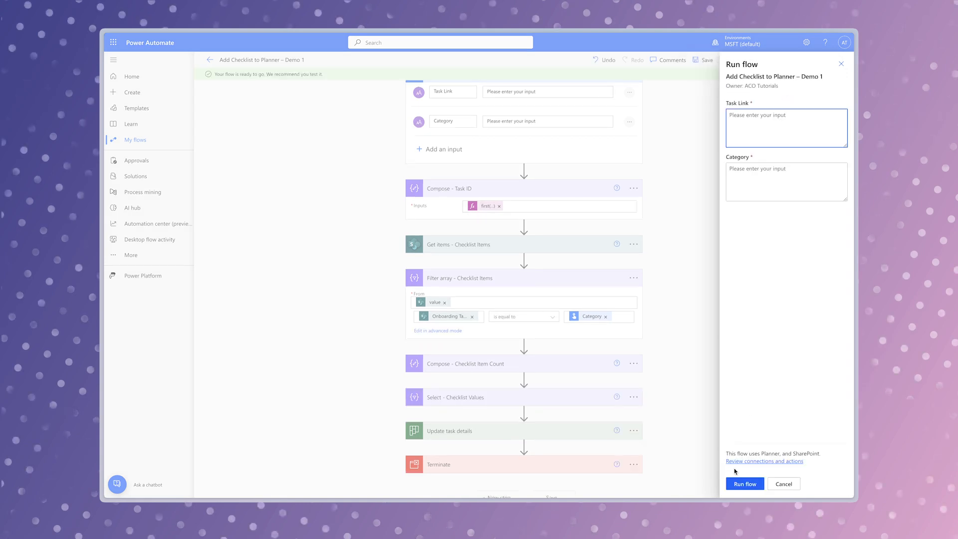
pyautogui.hotkey('ctrl', 'v')
pyautogui.press('Tab')
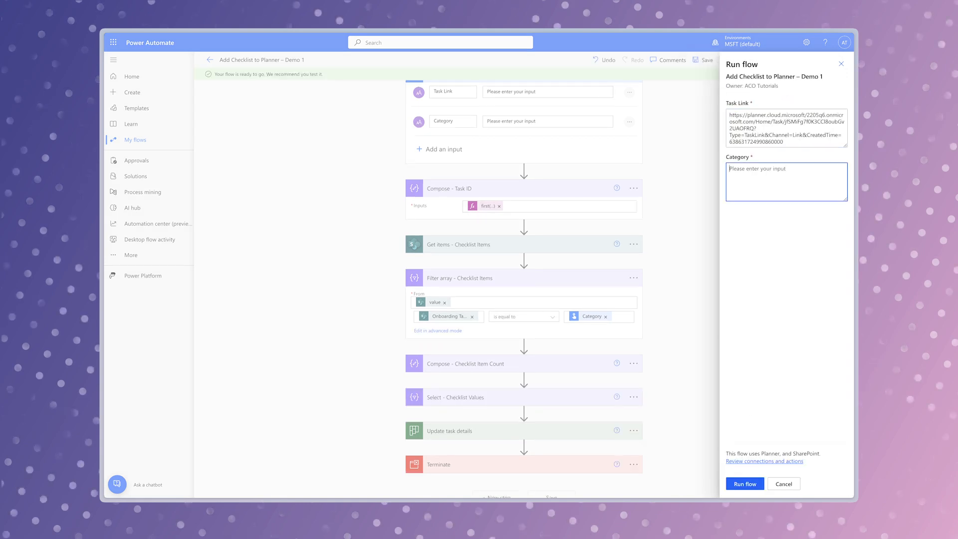
pyautogui.write('IT Setup')
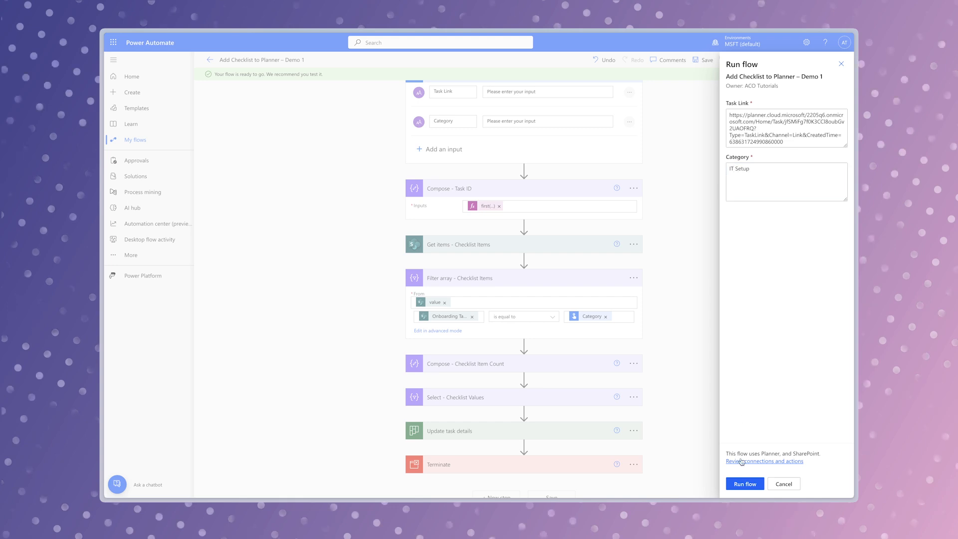
pyautogui.click(746, 484)
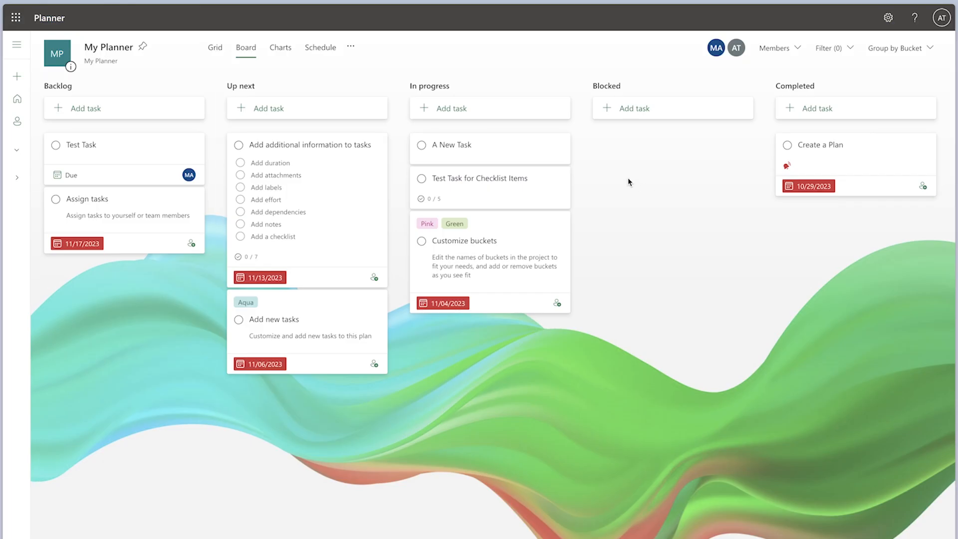
# - In Planner, reload the board and open A New Task to examine its checklist
pyautogui.rightClick(629, 178)
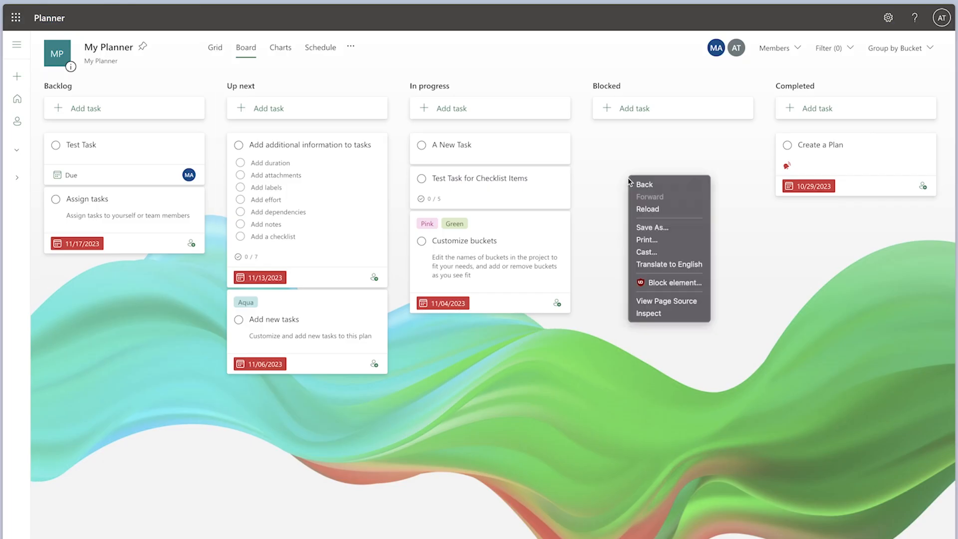
pyautogui.click(646, 208)
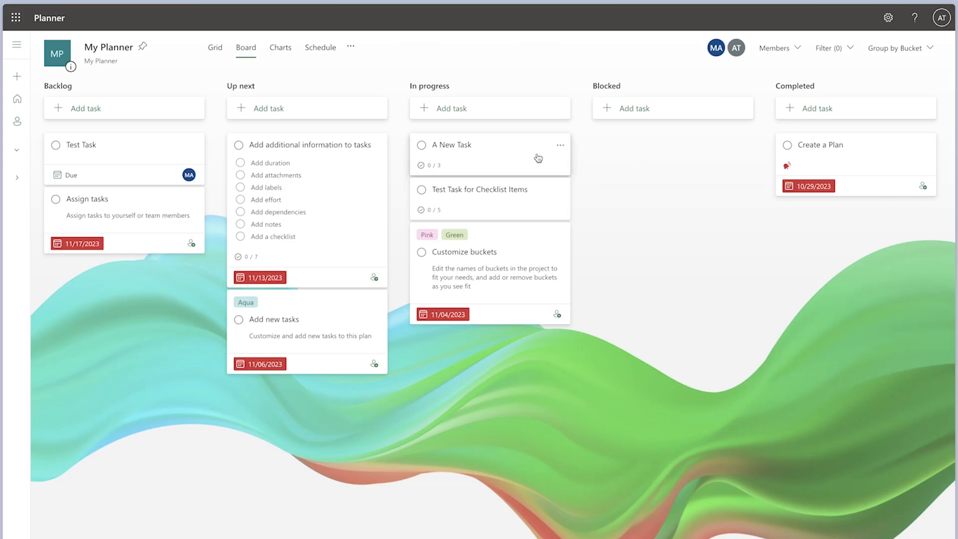
pyautogui.click(539, 158)
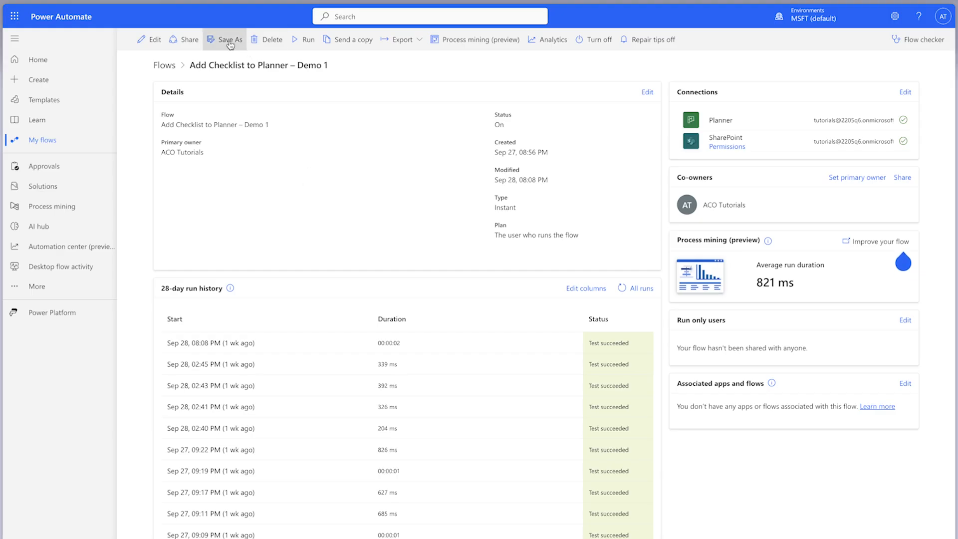
# - In Power Automate, save a copy of the Demo 1 flow, dropping the "Copy of -" prefix and appending "(Manual" to its name
pyautogui.click(230, 45)
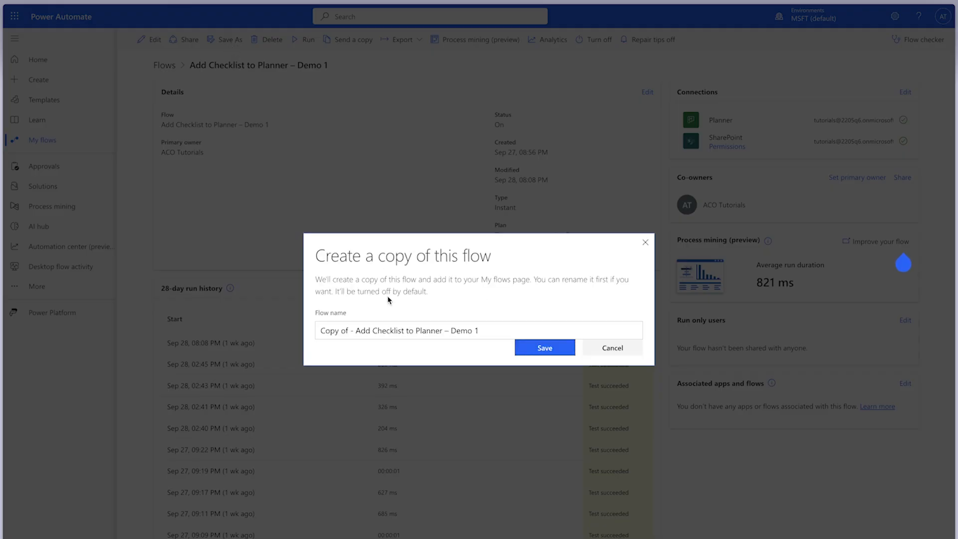
pyautogui.moveTo(355, 331); pyautogui.dragTo(290, 333)
pyautogui.press('BackSpace')
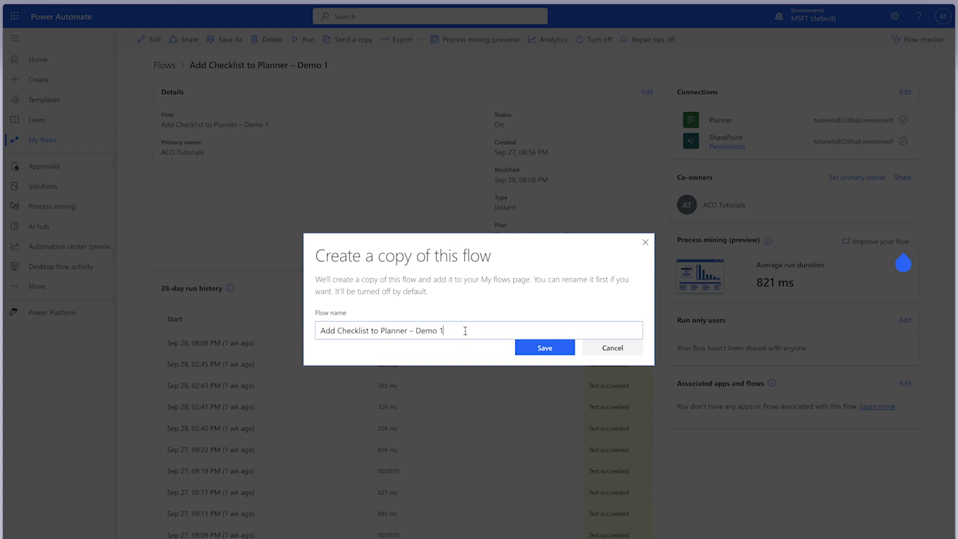
pyautogui.click(465, 331)
pyautogui.write('(Manual')
pyautogui.click(559, 346)
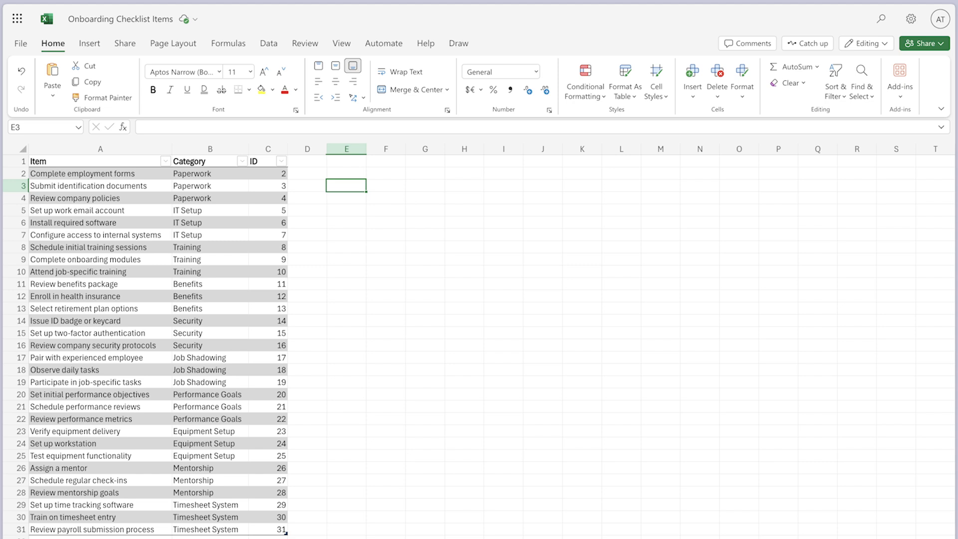
pyautogui.click(275, 174)
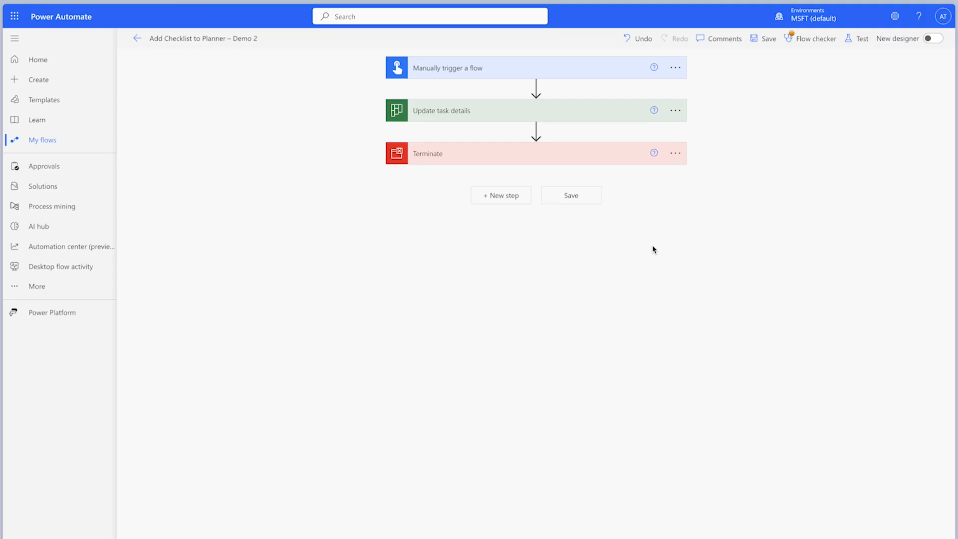
# - In the Demo 2 flow, add the Excel Online (Business) action List rows present in a table between the trigger and Update task details
pyautogui.click(536, 89)
pyautogui.click(538, 100)
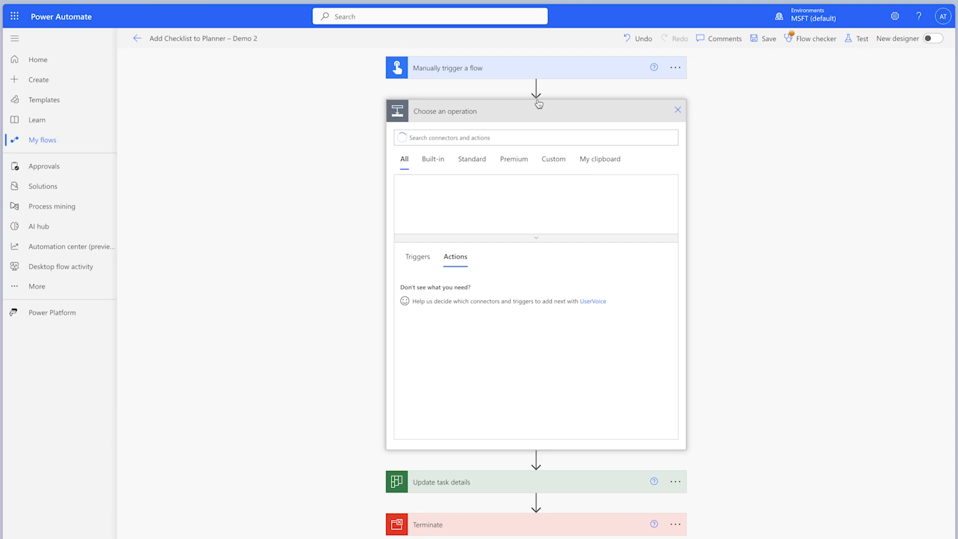
pyautogui.write('list rows')
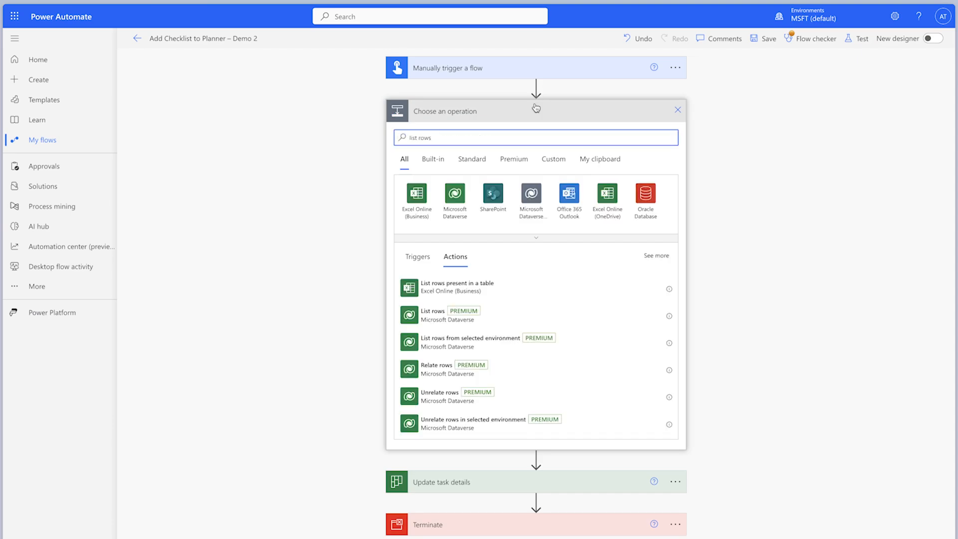
pyautogui.click(541, 293)
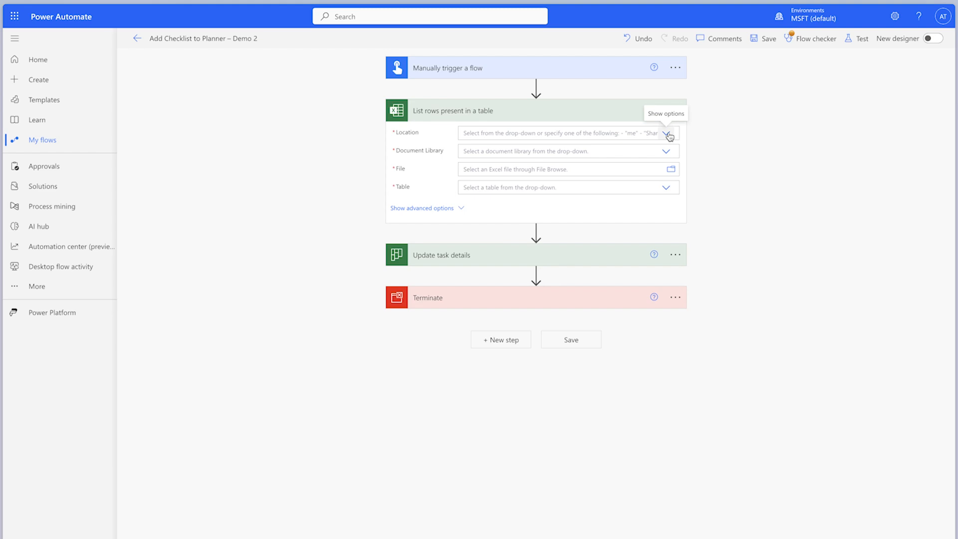
# - Point the List rows action to Group - Employee Experience Team, the Onboarding library, /Onboarding Checklist Items.xlsx and the ChecklistItems table
pyautogui.click(667, 133)
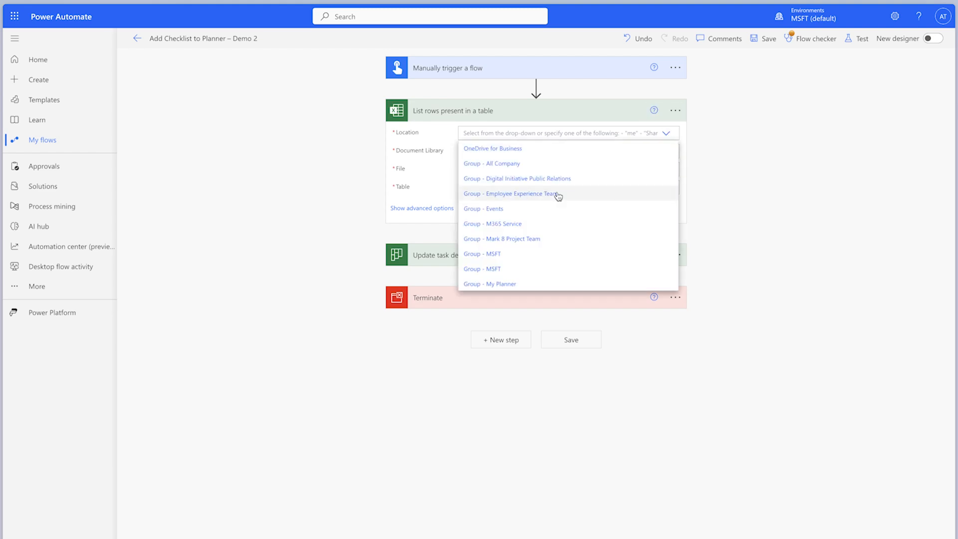
pyautogui.click(558, 194)
pyautogui.click(659, 151)
pyautogui.click(630, 213)
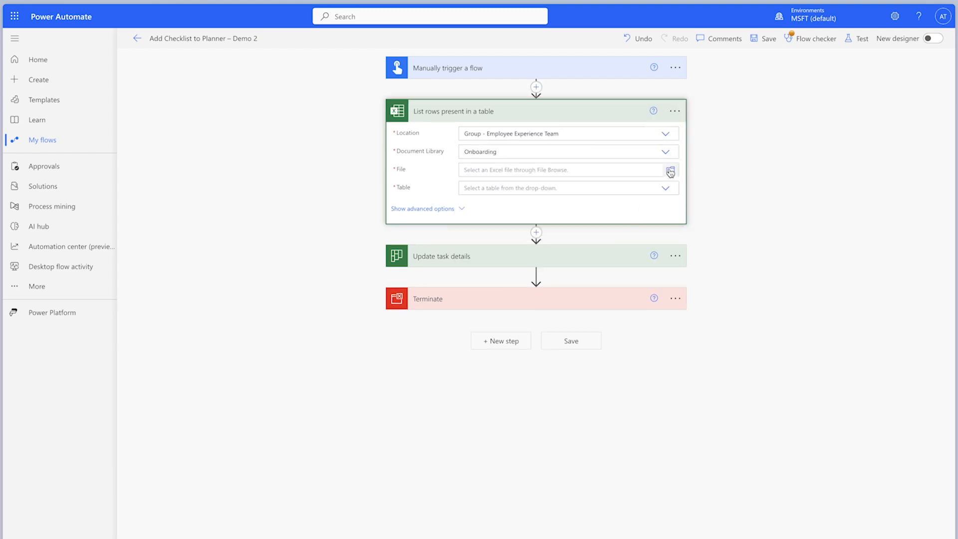
pyautogui.click(670, 169)
pyautogui.click(723, 198)
pyautogui.click(666, 189)
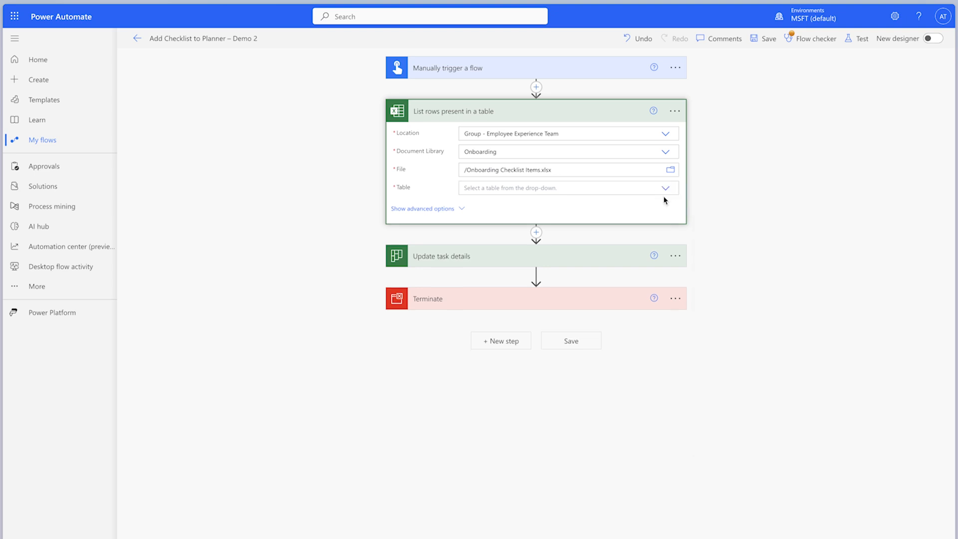
pyautogui.click(601, 203)
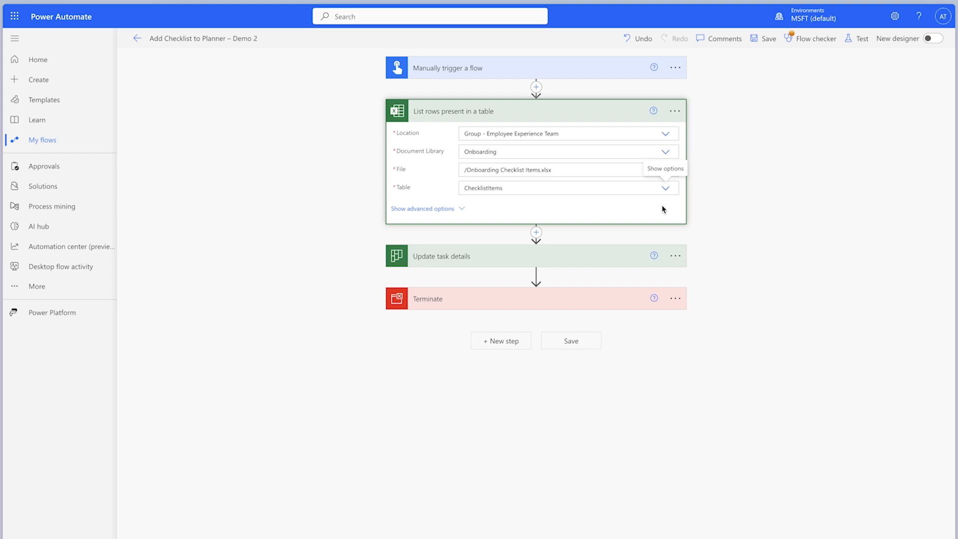
# - Show the List rows action's advanced options and set its Filter Query to Category eq 'Paperwork'
pyautogui.click(457, 209)
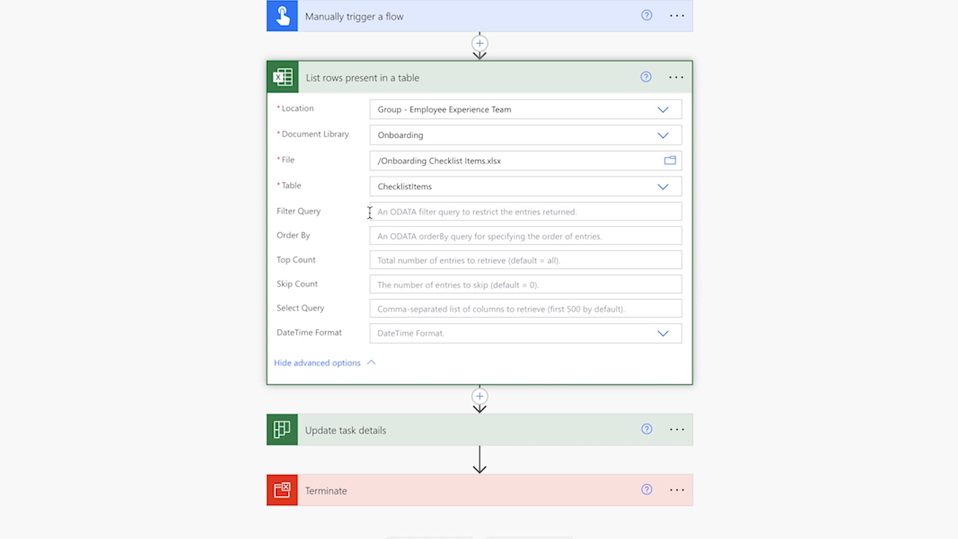
pyautogui.click(369, 212)
pyautogui.write("Category eq 'P")
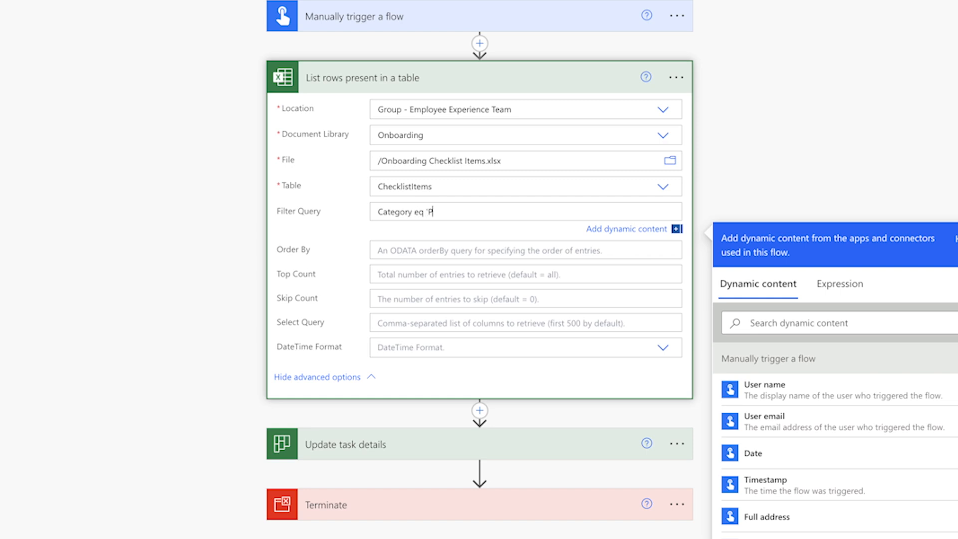
pyautogui.write("aperwork'")
# - Add a Compose action below List rows present in a table and name it Compose - Checklist Item Count
pyautogui.click(477, 412)
pyautogui.click(486, 432)
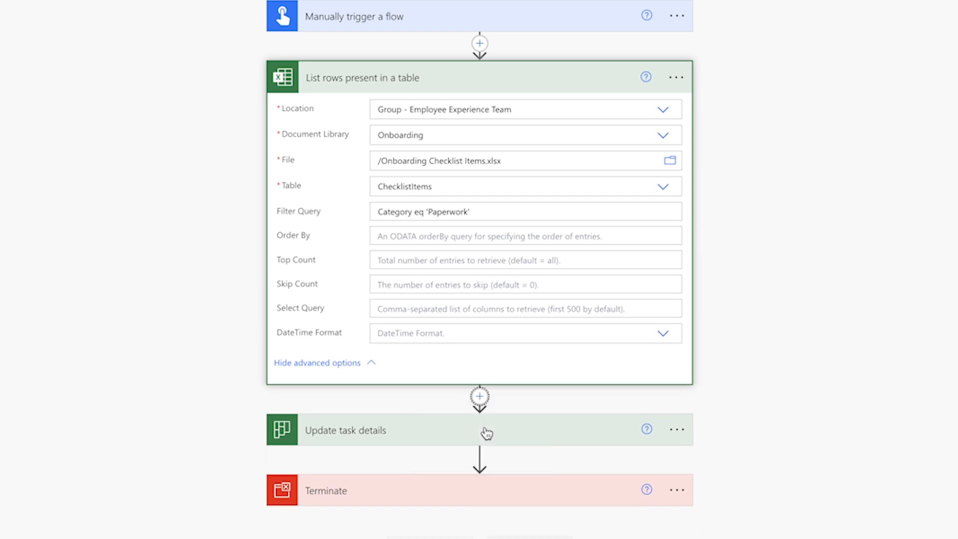
pyautogui.write('Compose')
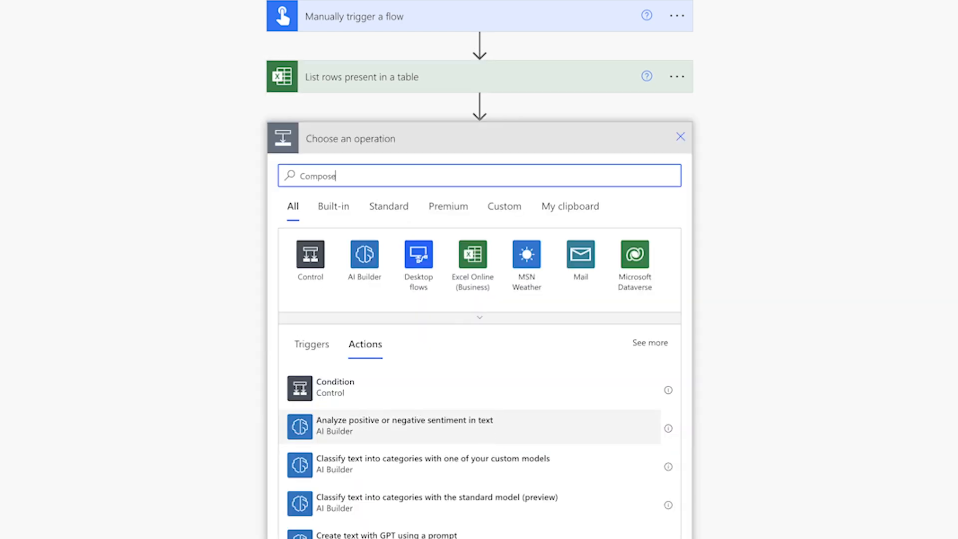
pyautogui.click(451, 389)
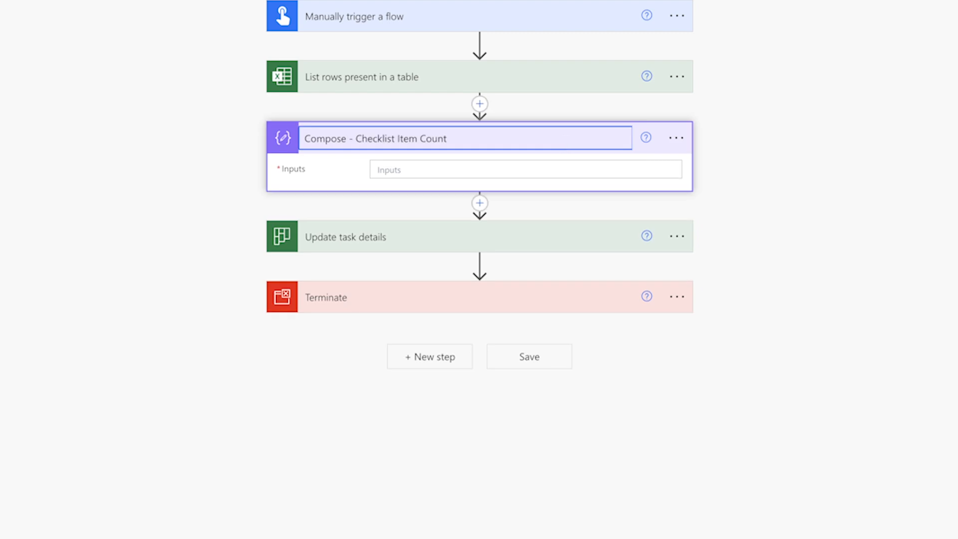
# - Set the inputs of Compose - Checklist Item Count to a length() expression around the List rows value dynamic content
pyautogui.click(554, 169)
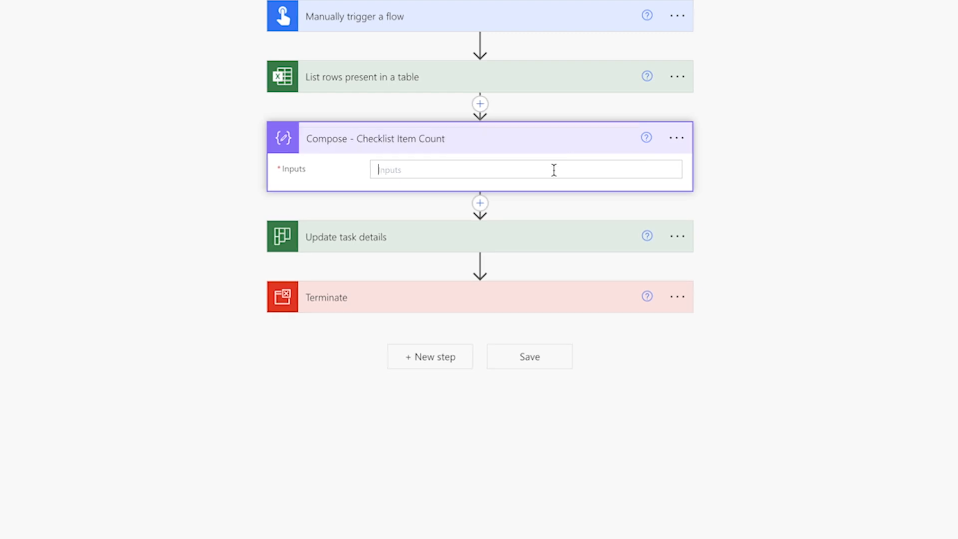
pyautogui.click(746, 254)
pyautogui.write('le')
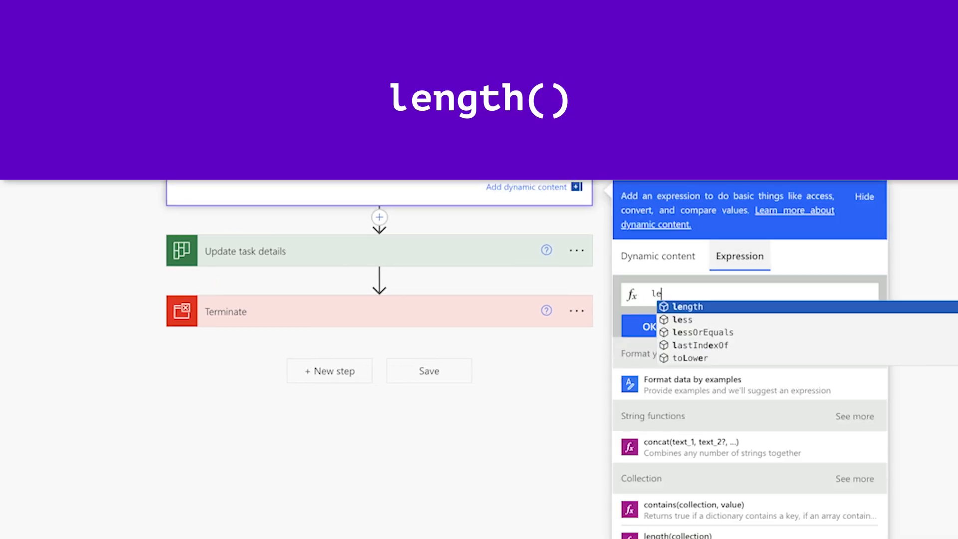
pyautogui.write('ngth()')
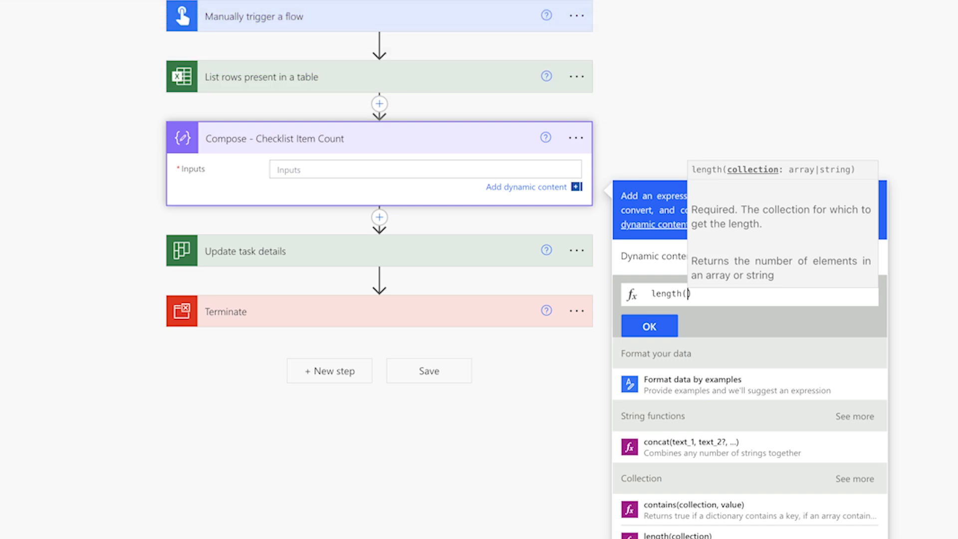
pyautogui.click(662, 257)
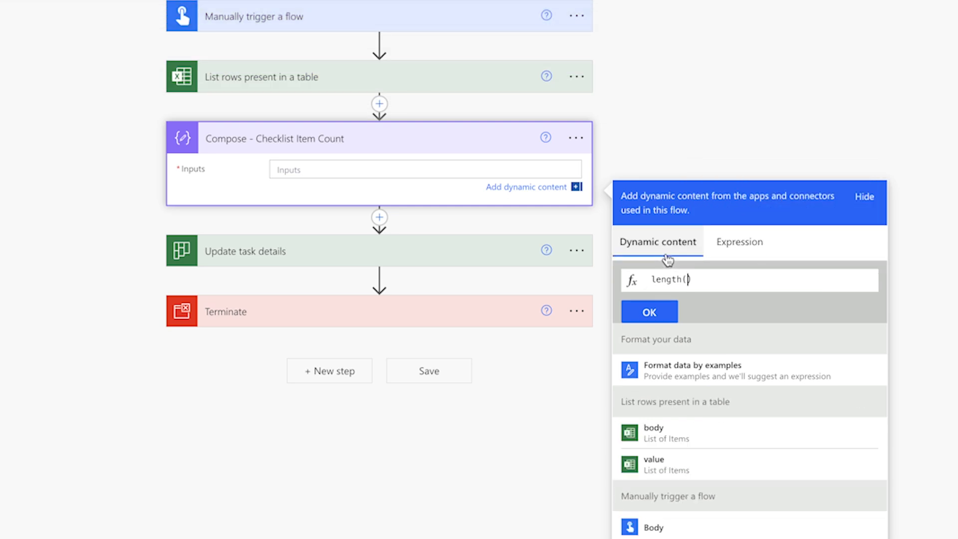
pyautogui.click(734, 448)
pyautogui.click(657, 306)
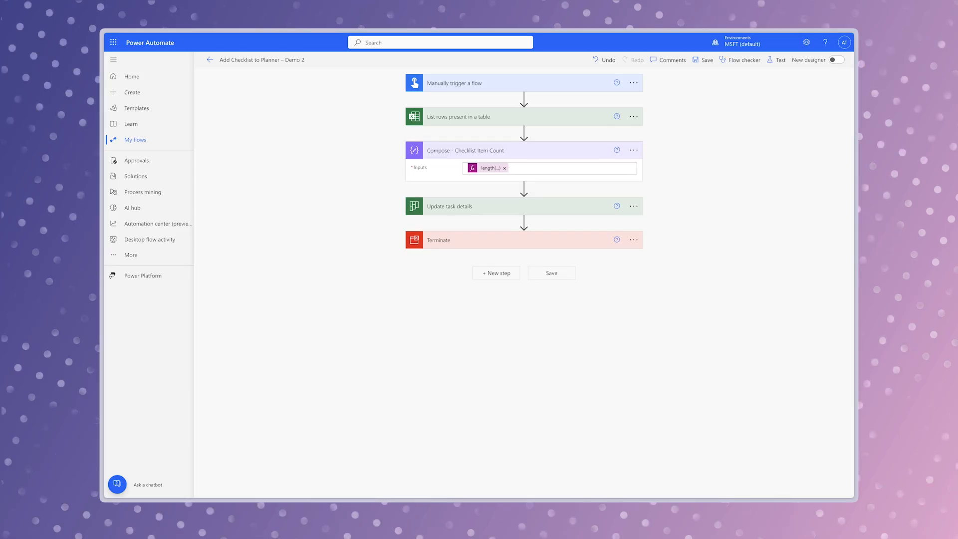
# - Move Terminate above Update task details, and test the flow to check the output of Compose - Checklist Item Count
pyautogui.moveTo(520, 240); pyautogui.dragTo(522, 188)
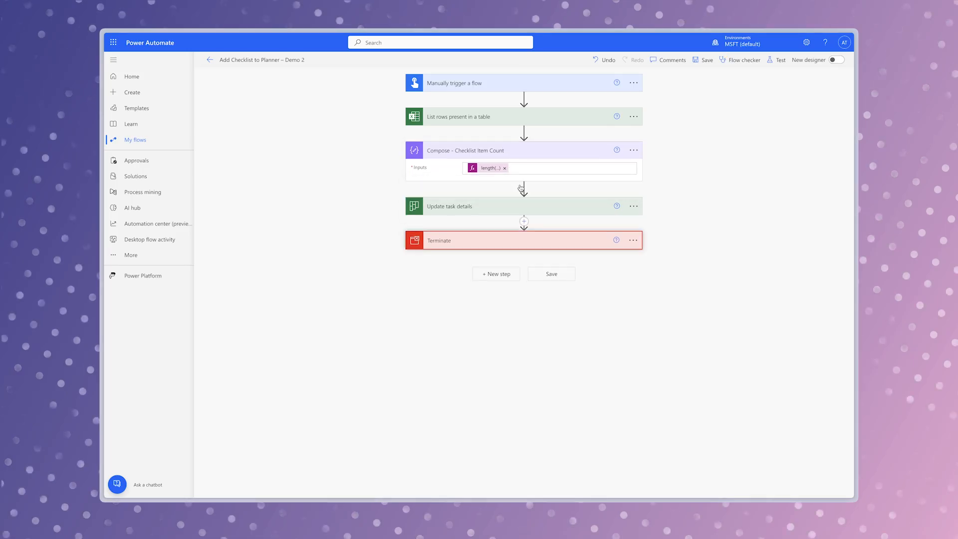
pyautogui.click(779, 62)
pyautogui.click(725, 483)
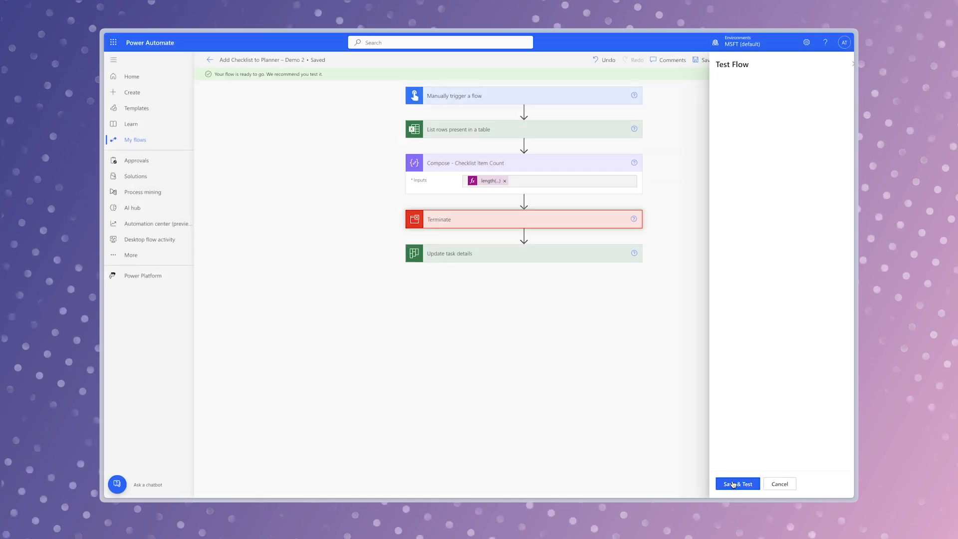
pyautogui.click(745, 484)
pyautogui.click(742, 483)
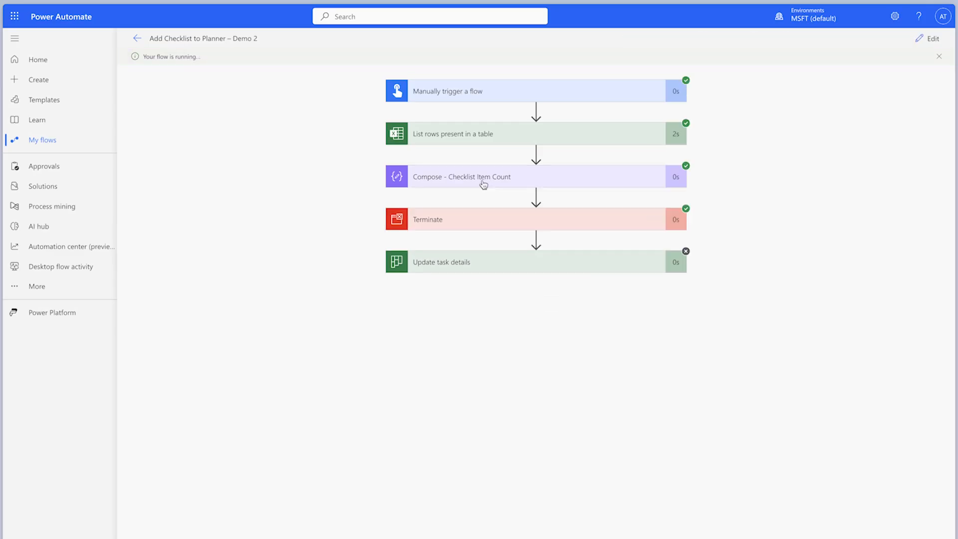
pyautogui.click(481, 170)
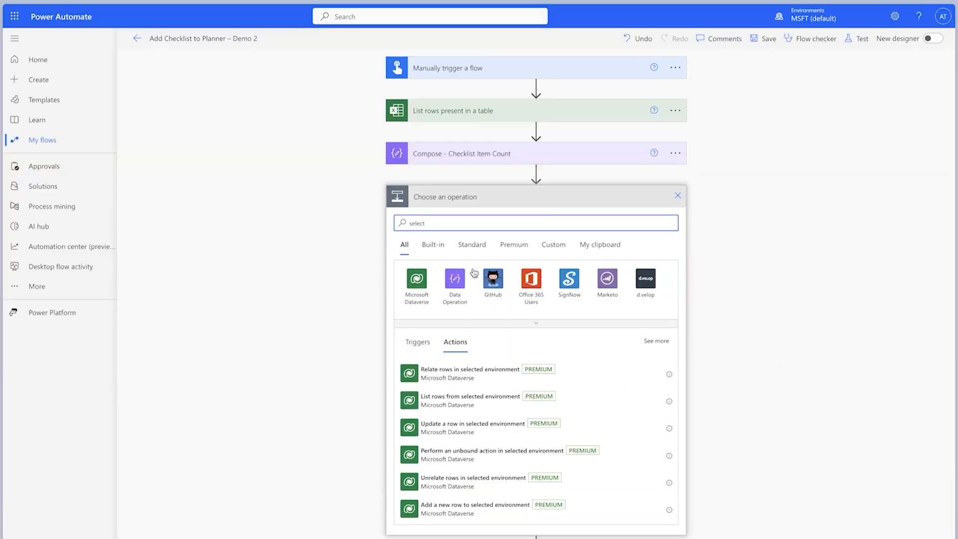
# - Add a Select action named Select - Checklist Items above Terminate and set its From to the List rows value
pyautogui.click(455, 278)
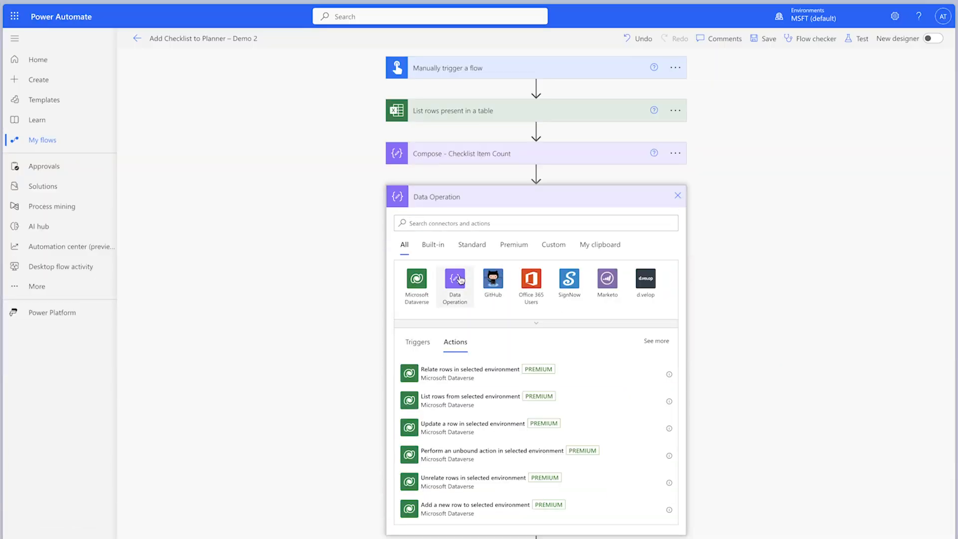
pyautogui.click(456, 441)
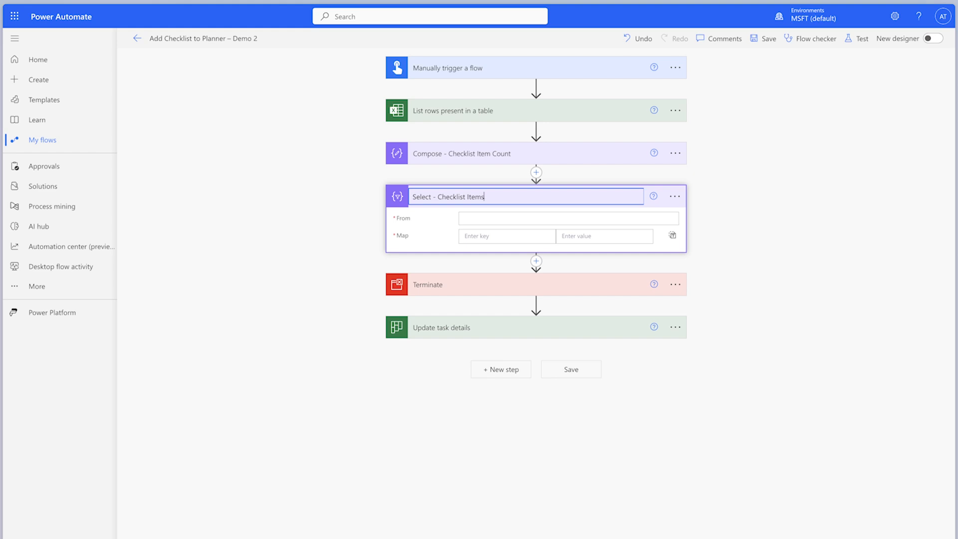
pyautogui.click(568, 219)
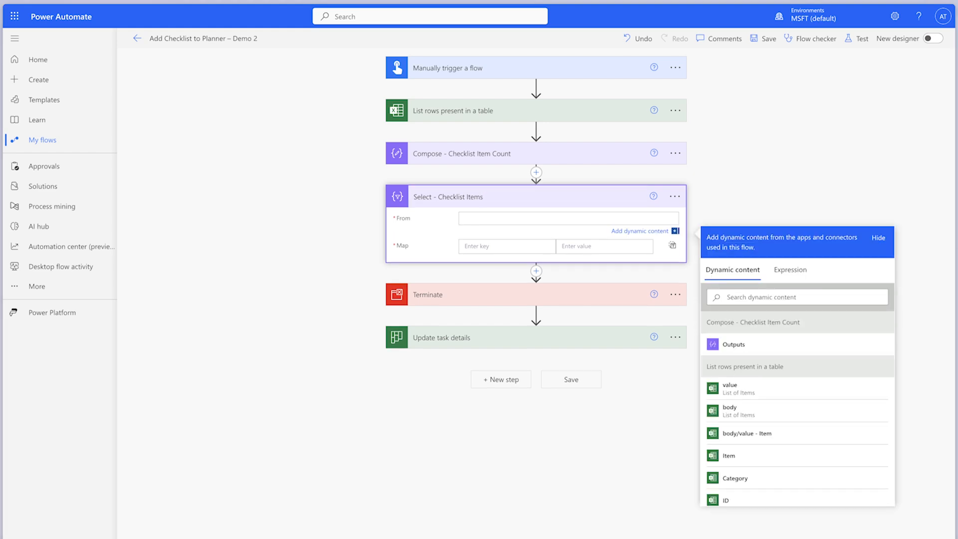
pyautogui.click(729, 388)
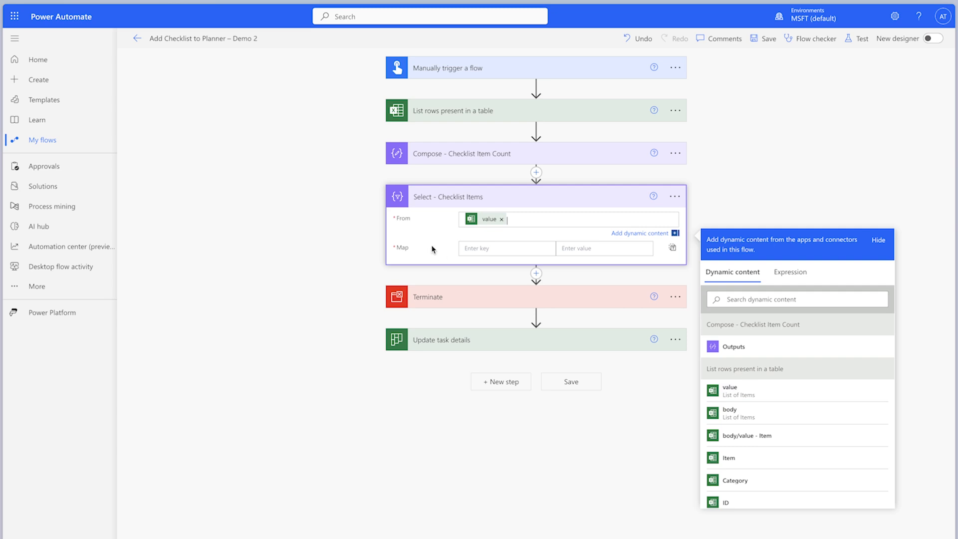
# - Add the keys id, title and isChecked to the Map of Select - Checklist Items
pyautogui.click(475, 247)
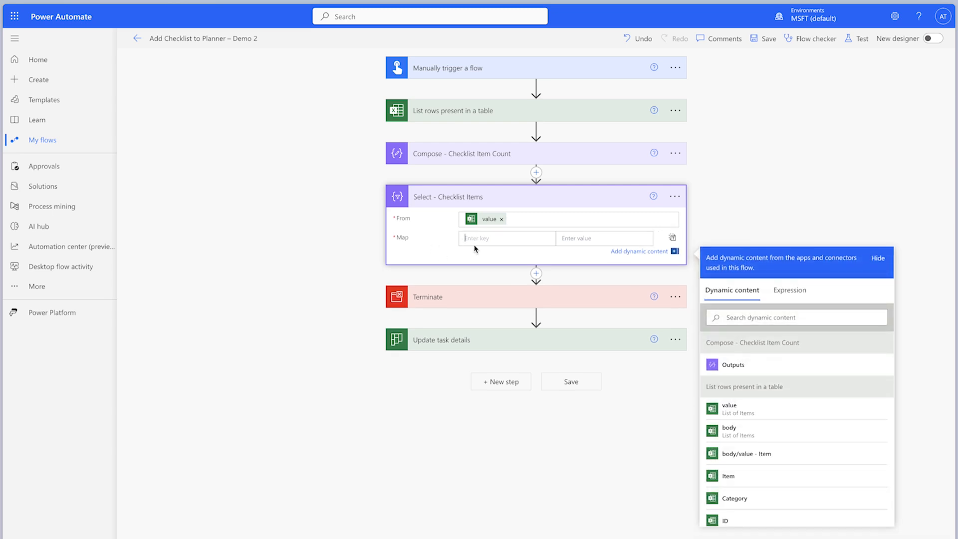
pyautogui.write('id')
pyautogui.click(471, 253)
pyautogui.write('title')
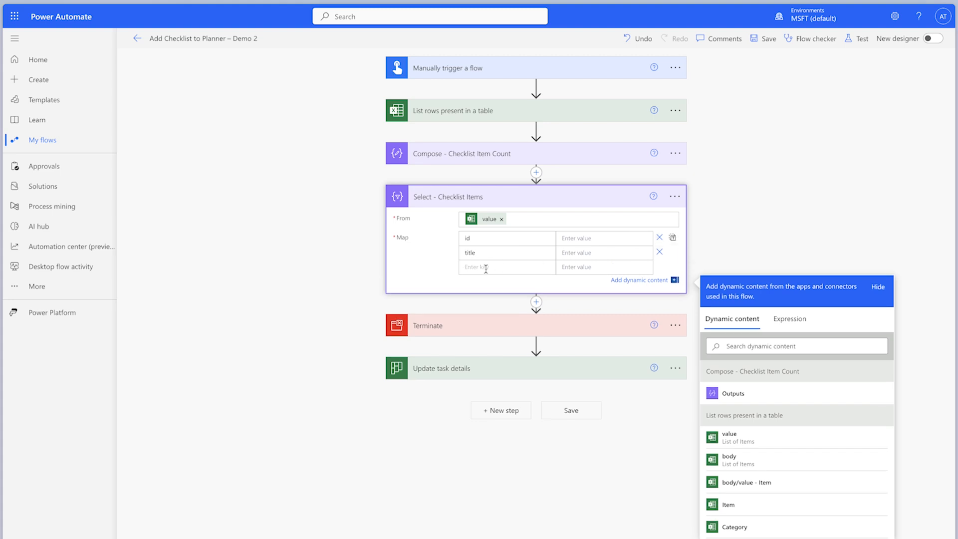
pyautogui.write('isChecked')
# - Map id to the ID dynamic content, title to the Item dynamic content, and isChecked to false
pyautogui.click(574, 242)
pyautogui.click(742, 346)
pyautogui.write('id')
pyautogui.click(748, 394)
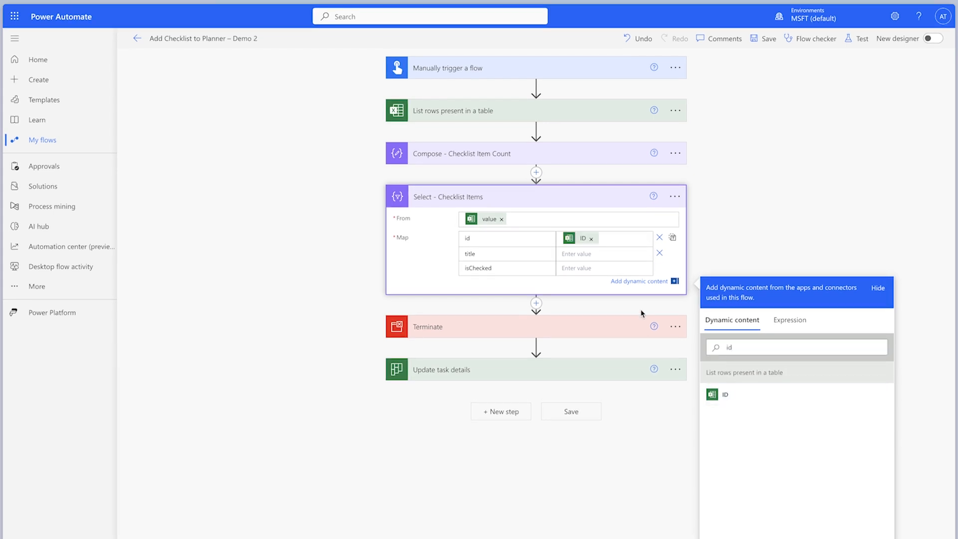
pyautogui.doubleClick(740, 348)
pyautogui.press('BackSpace')
pyautogui.write('it')
pyautogui.click(764, 462)
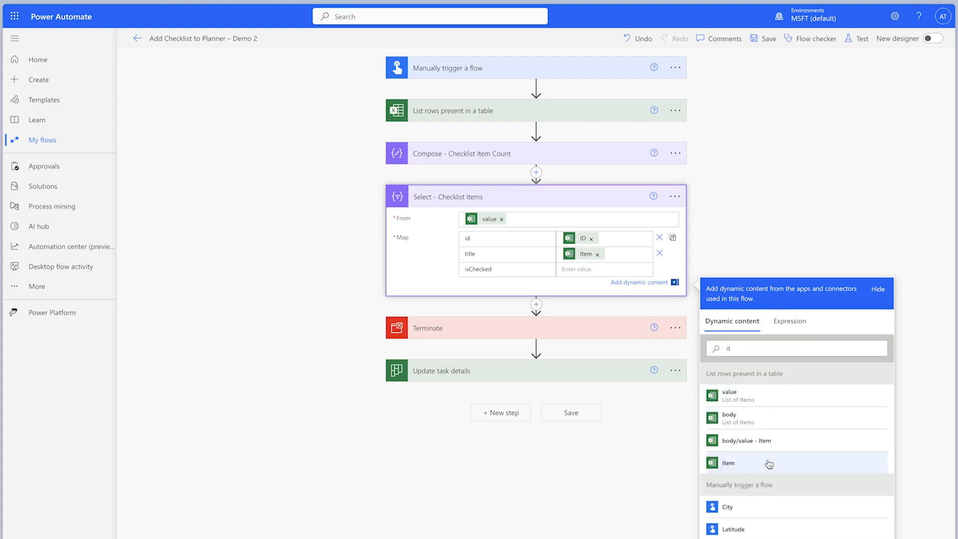
pyautogui.click(603, 270)
pyautogui.write('false')
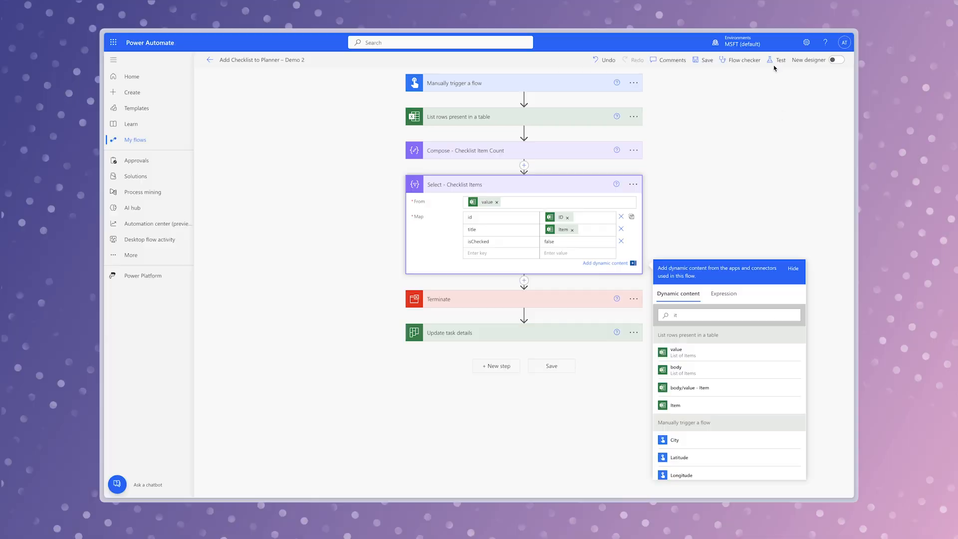
# - Save and manually test the flow, and review the output of Select - Checklist Items
pyautogui.click(857, 40)
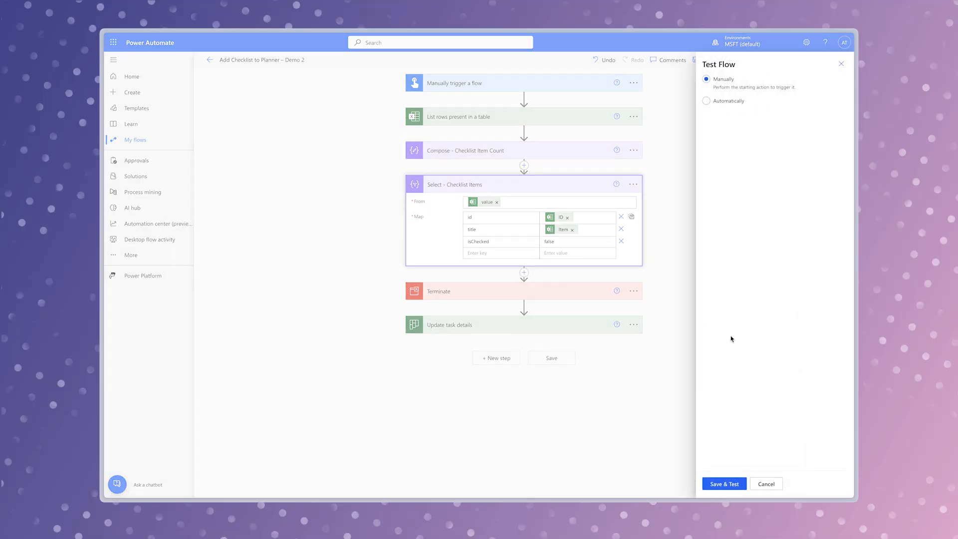
pyautogui.click(730, 483)
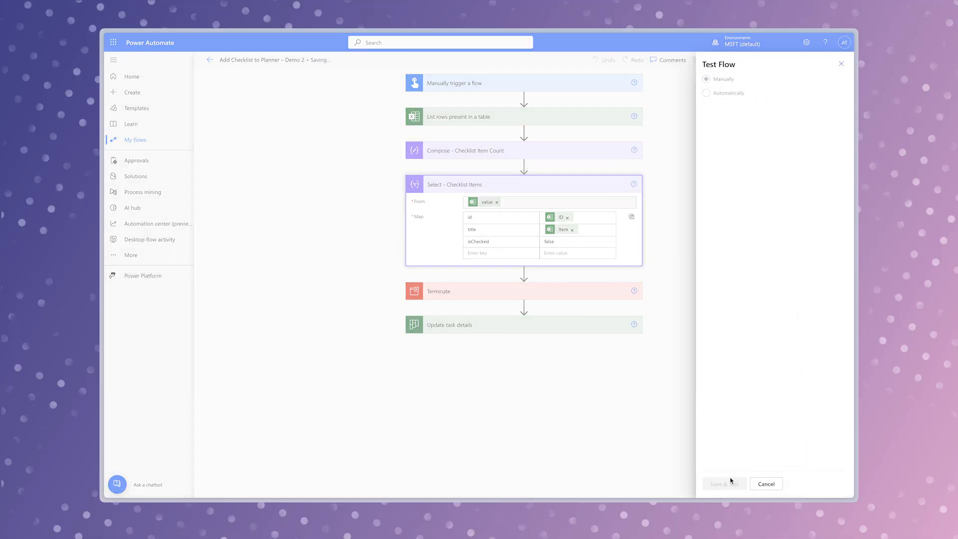
pyautogui.click(742, 483)
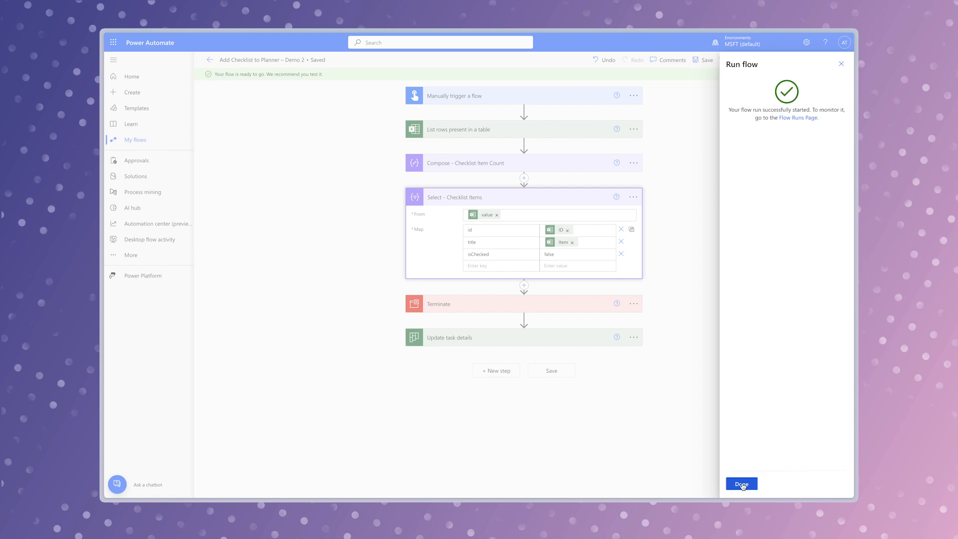
pyautogui.click(743, 484)
pyautogui.click(574, 222)
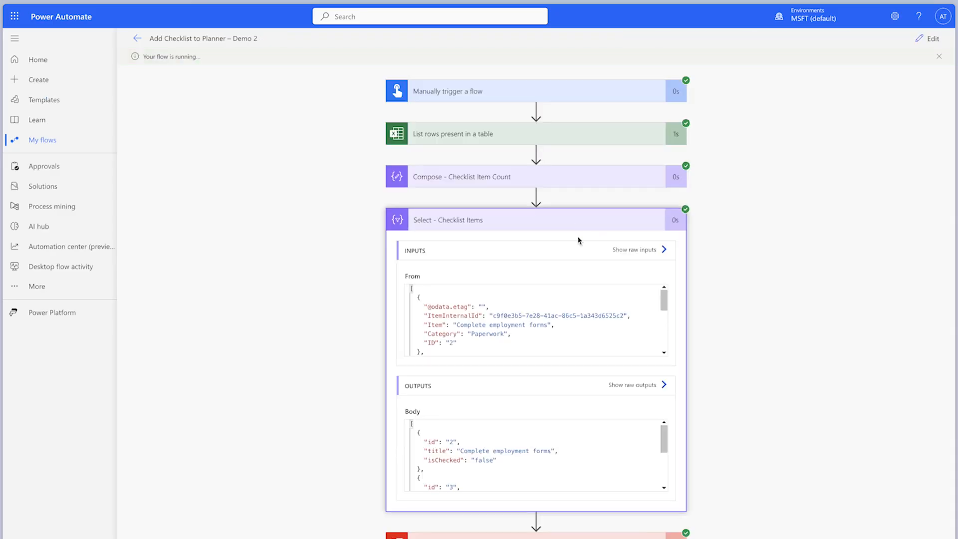
pyautogui.scroll(-5, 527, 457)
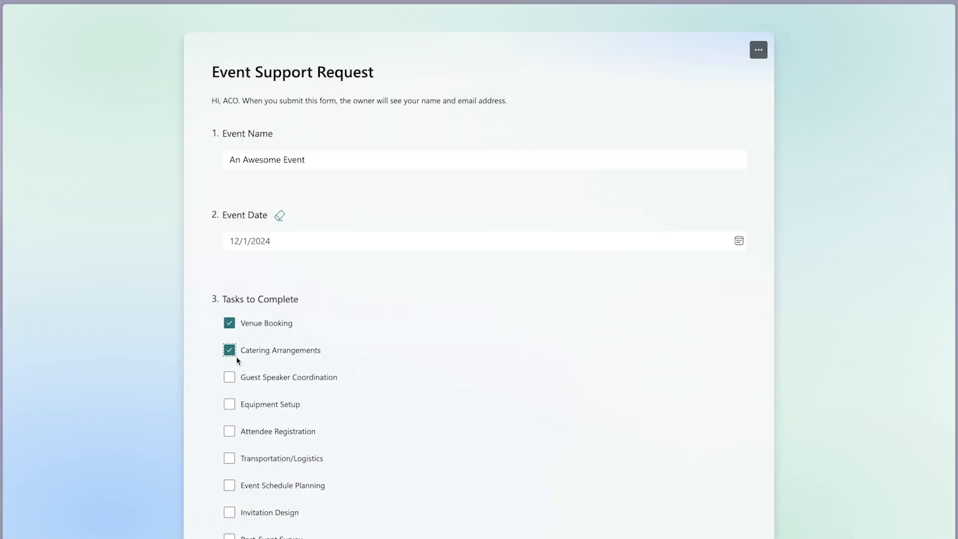
# - In the Event Support Request form, select Guest Speaker Coordination, Attendee Registration, Transportation/Logistics and Event Schedule Planning, and submit the response
pyautogui.click(229, 431)
pyautogui.click(229, 458)
pyautogui.click(229, 485)
pyautogui.scroll(-2, 359, 522)
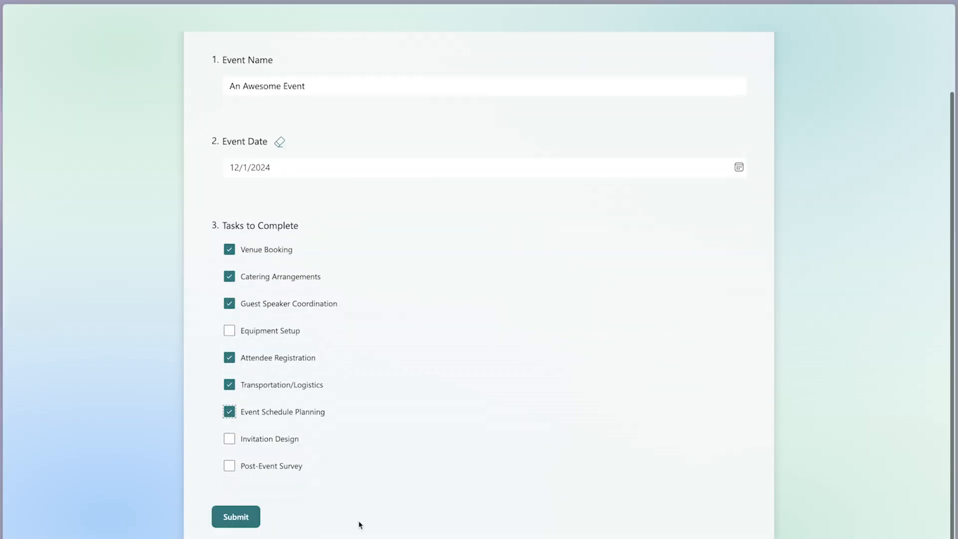
pyautogui.click(236, 505)
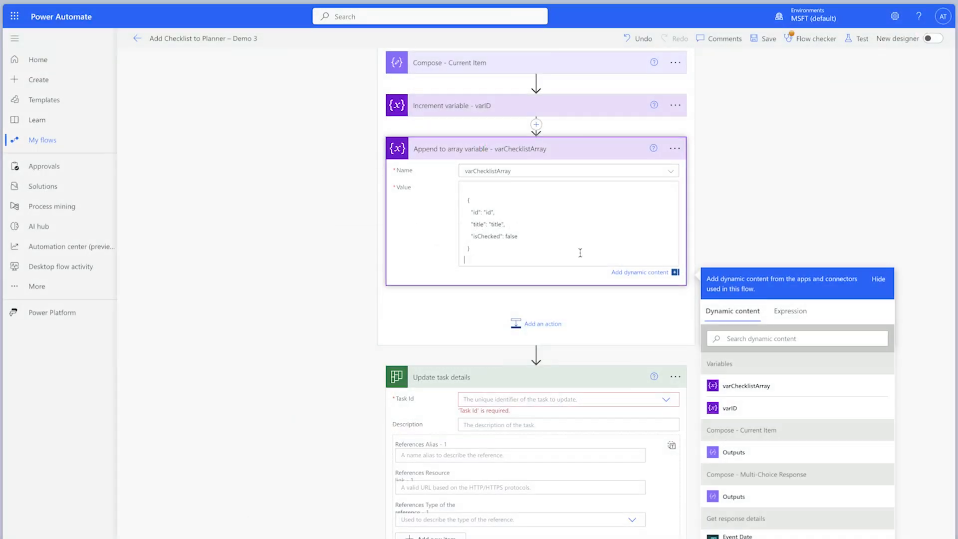
# - In Power Automate, replace the id placeholder in the varChecklistArray append value with varID, and select the title placeholder
pyautogui.moveTo(494, 212); pyautogui.dragTo(483, 212)
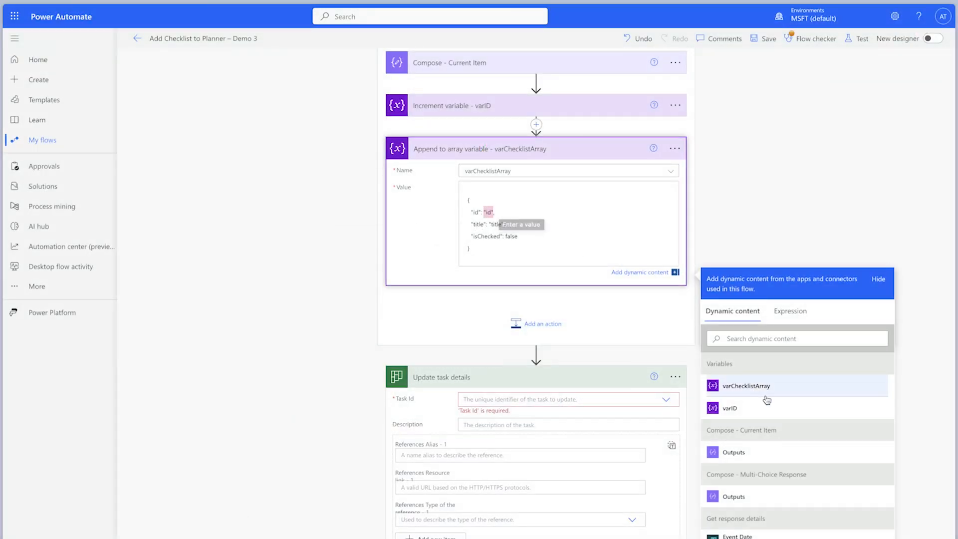
pyautogui.click(729, 407)
pyautogui.moveTo(505, 226); pyautogui.dragTo(490, 226)
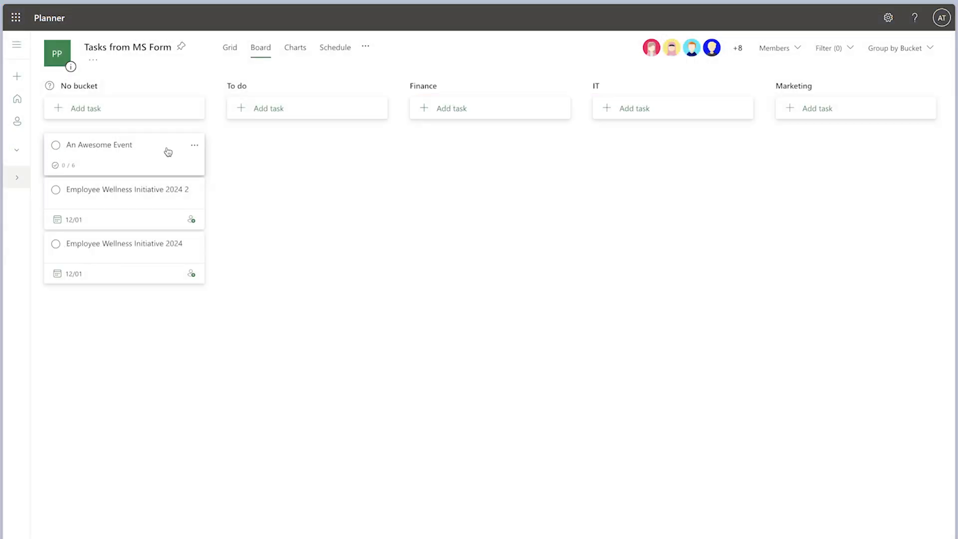
# - Switch to the Tasks from MS Form plan in Planner and open the An Awesome Event task
pyautogui.click(168, 151)
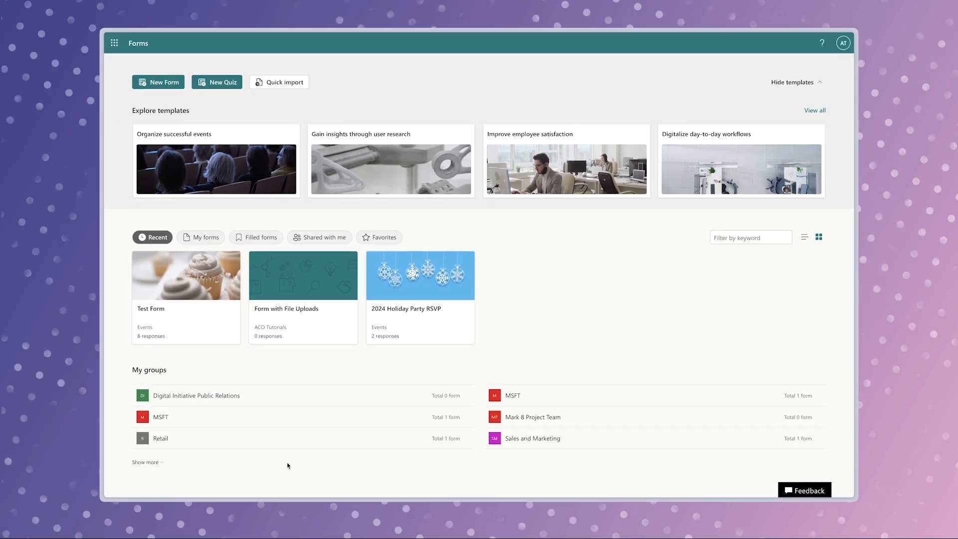
# - Switch to Microsoft Forms and open the group forms of Power Platform Sandbox
pyautogui.scroll(-2, 573, 434)
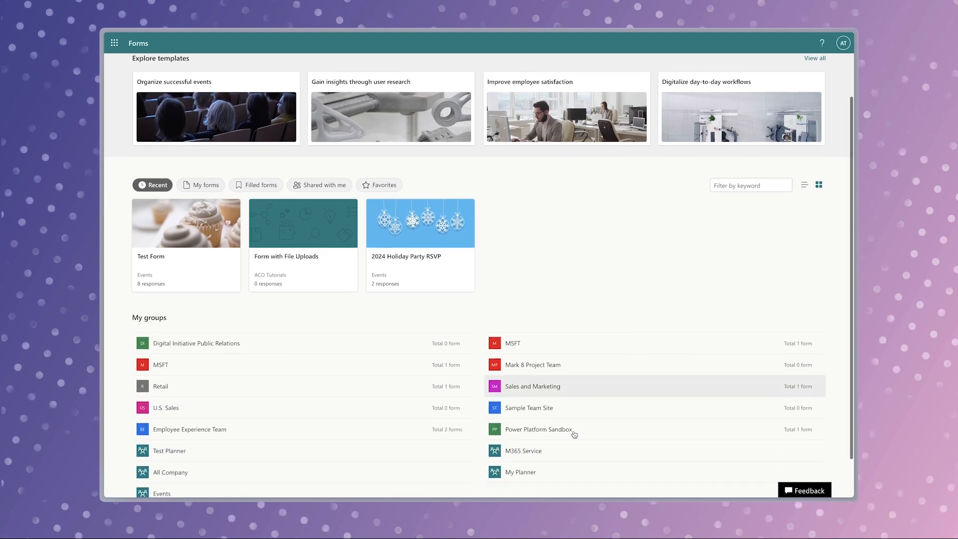
pyautogui.click(567, 387)
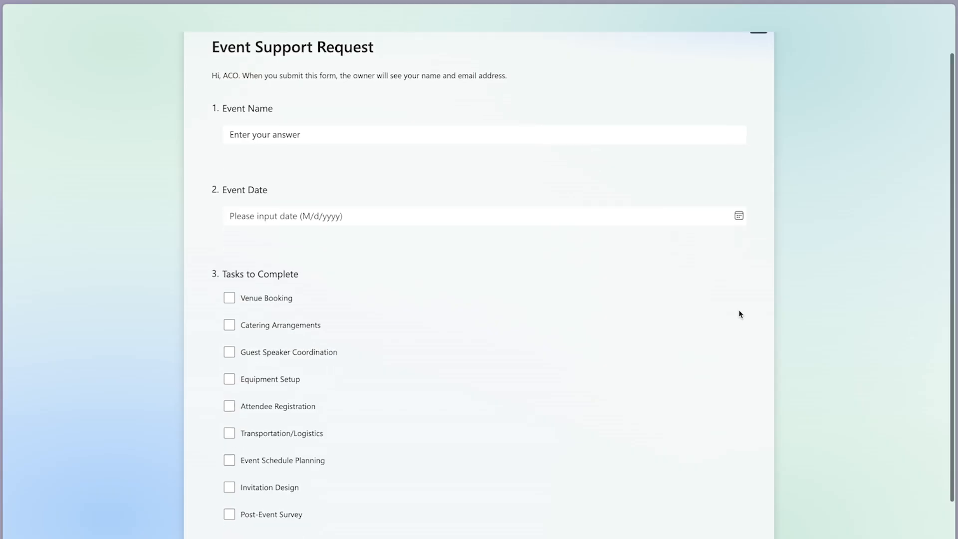
pyautogui.scroll(-3, 740, 315)
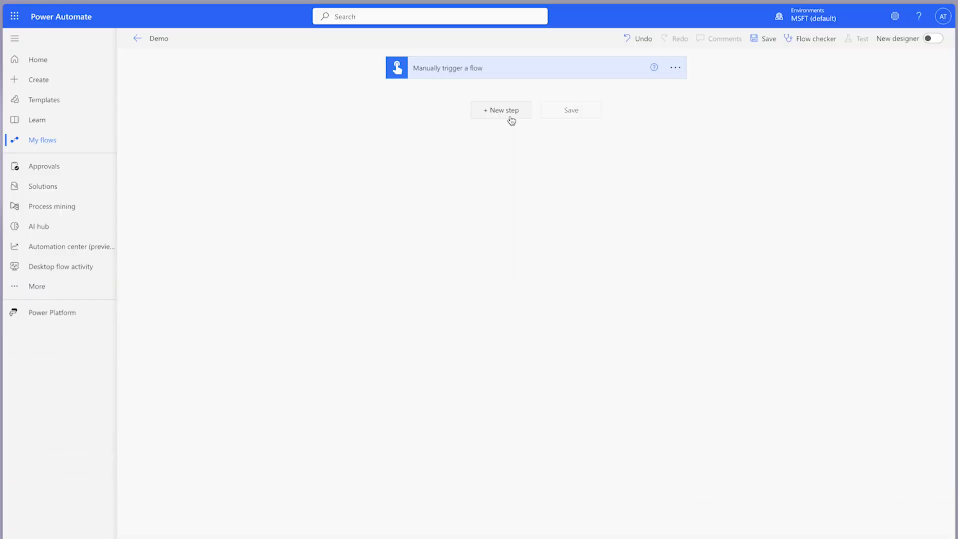
# - Switch to the Demo flow in Power Automate and add a Microsoft Forms Get response details action below the manual trigger
pyautogui.click(511, 120)
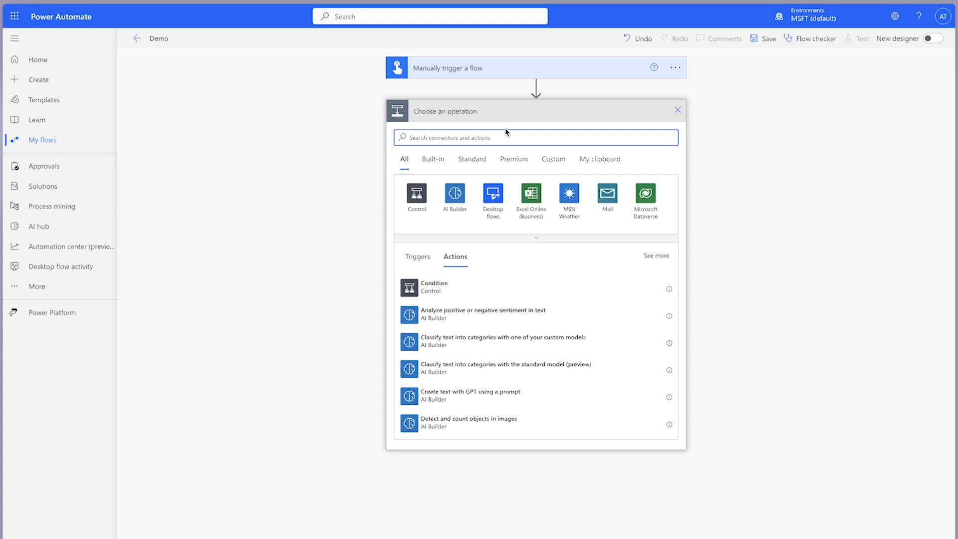
pyautogui.write('respo')
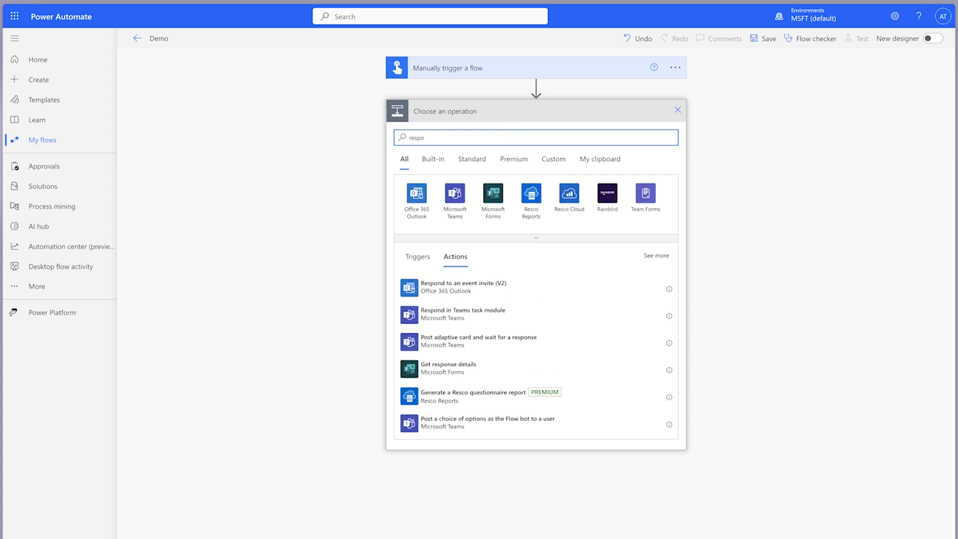
pyautogui.click(506, 368)
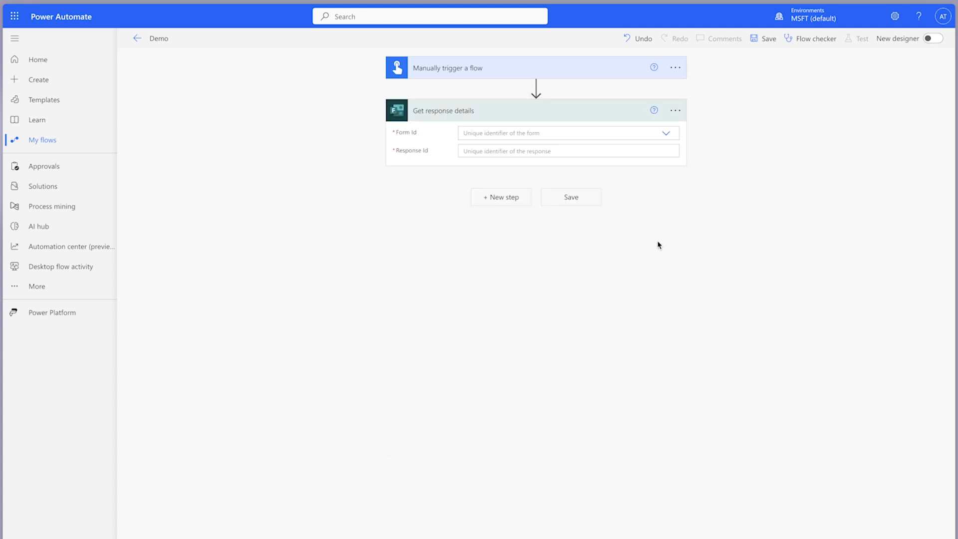
# - Paste the copied form ID as a custom Form Id in Get response details, and set Response Id to 1
pyautogui.click(667, 134)
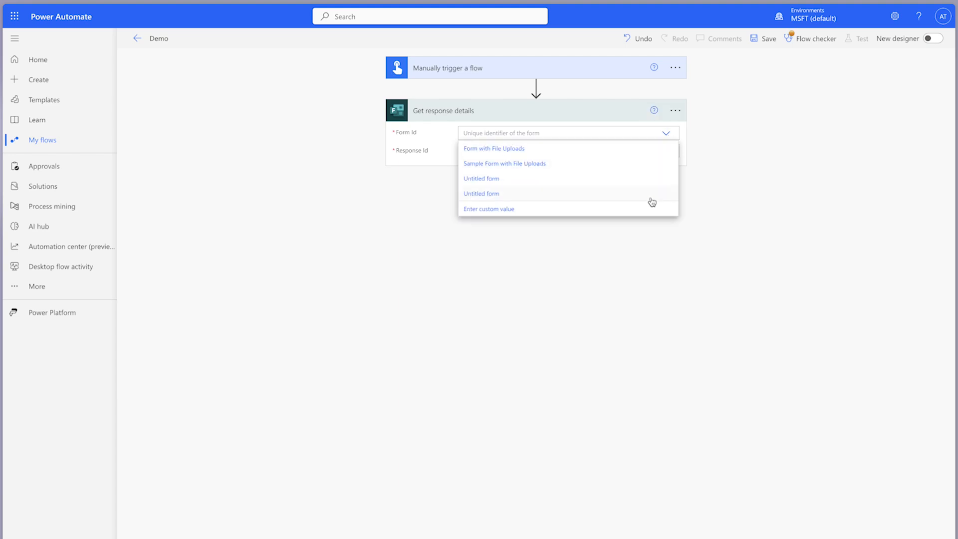
pyautogui.click(504, 209)
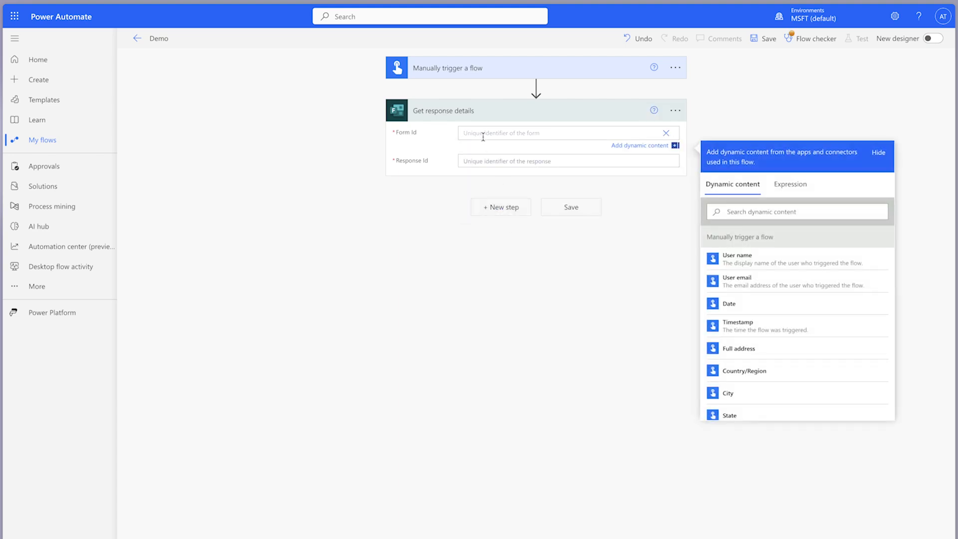
pyautogui.write('vUU7pv6PKUulr9dBsZA1PRtClz8WjAVlqAex2ThPEd9UMzNDMFlBTTNYUzVYVzYzWFEyUE9EVFRYTiQlQCN0PWcu')
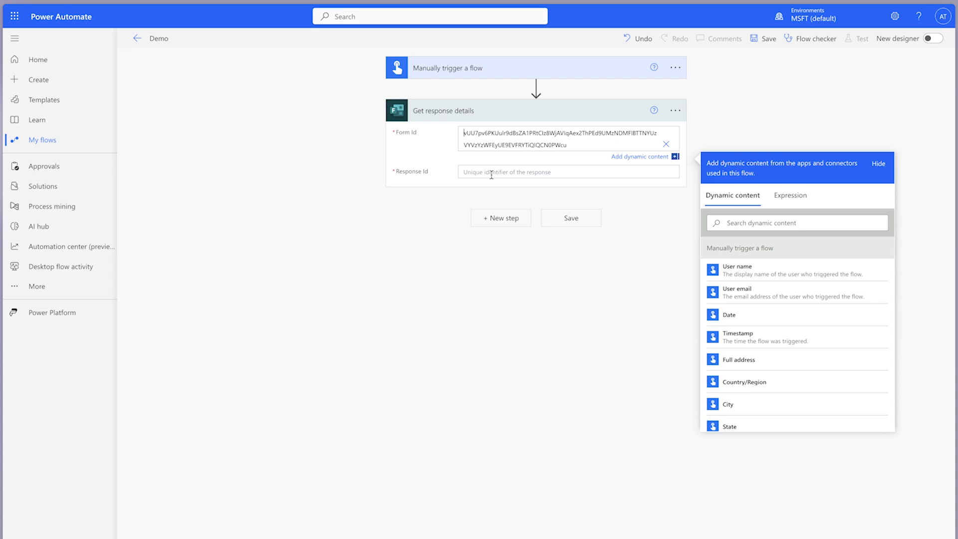
pyautogui.click(491, 172)
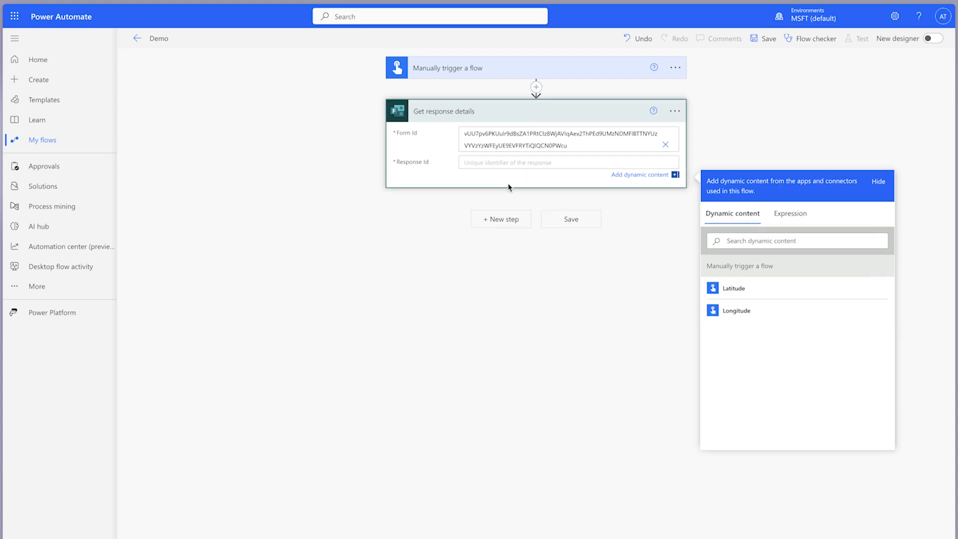
pyautogui.write('1')
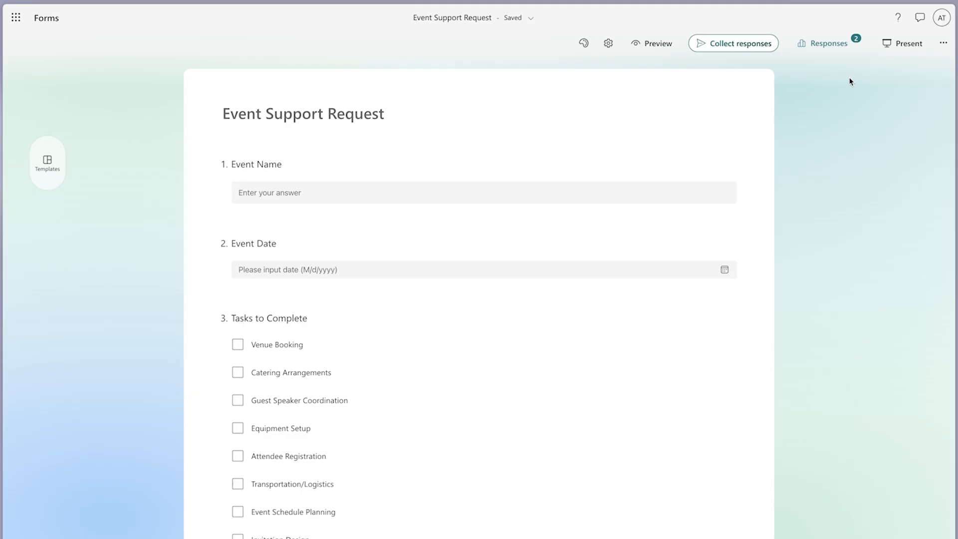
# - Switch to the Event Support Request form in Microsoft Forms and open its responses in Excel to look up the response IDs
pyautogui.click(824, 45)
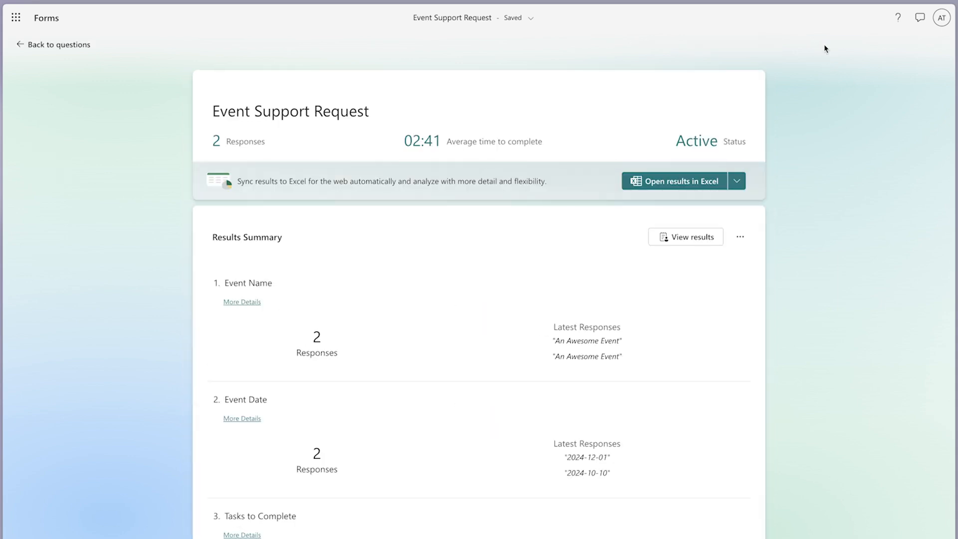
pyautogui.click(684, 183)
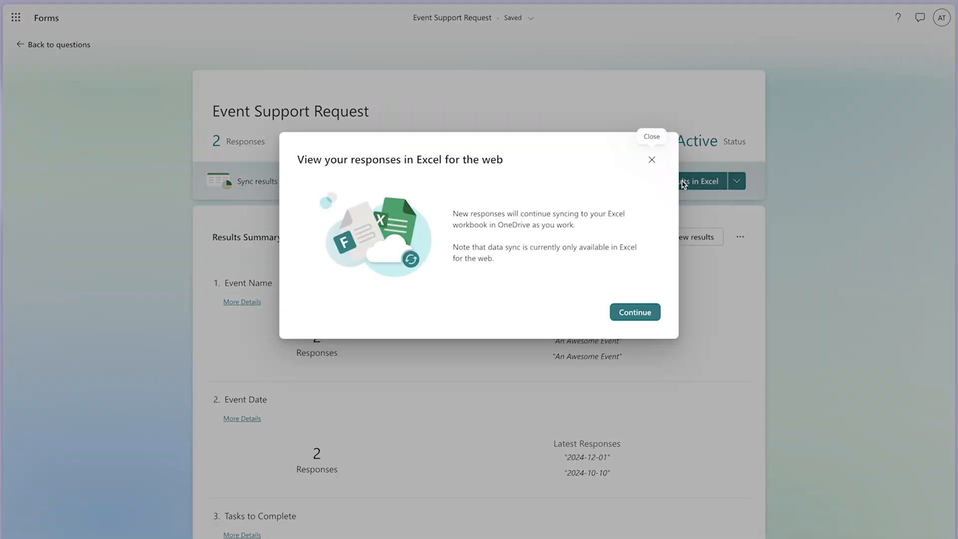
pyautogui.click(637, 306)
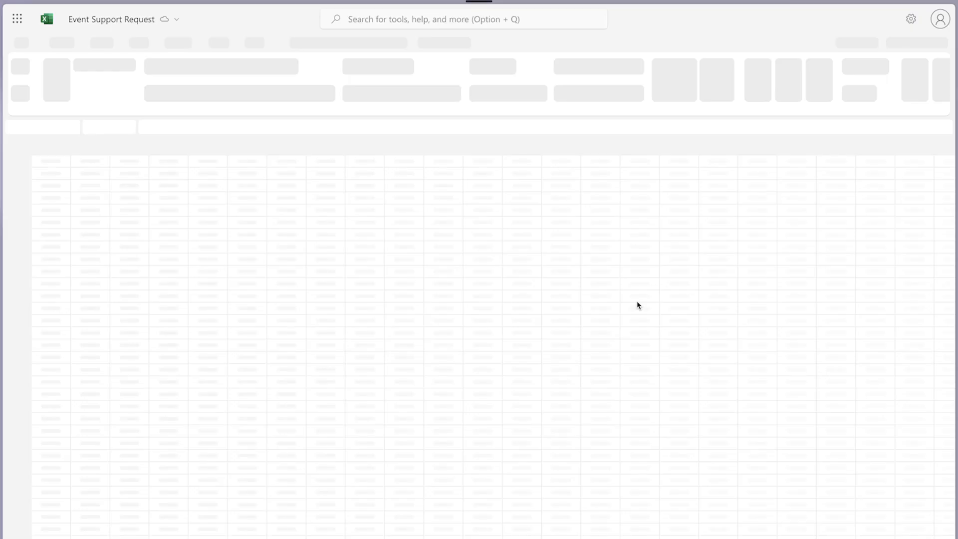
pyautogui.click(72, 171)
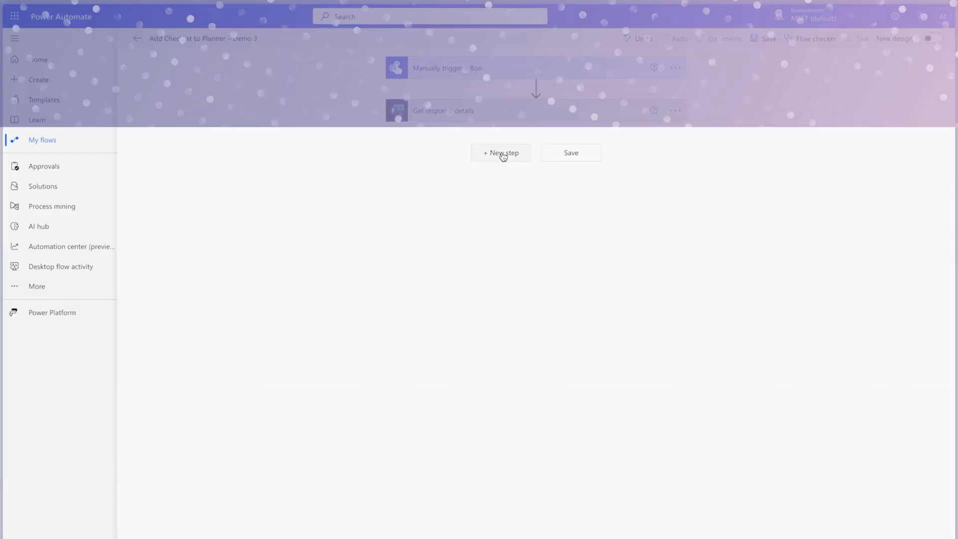
# - In Add Checklist to Planner – Demo 3, add a Compose action below Get response details, named Compose - Multi-Choice Response
pyautogui.write('compose')
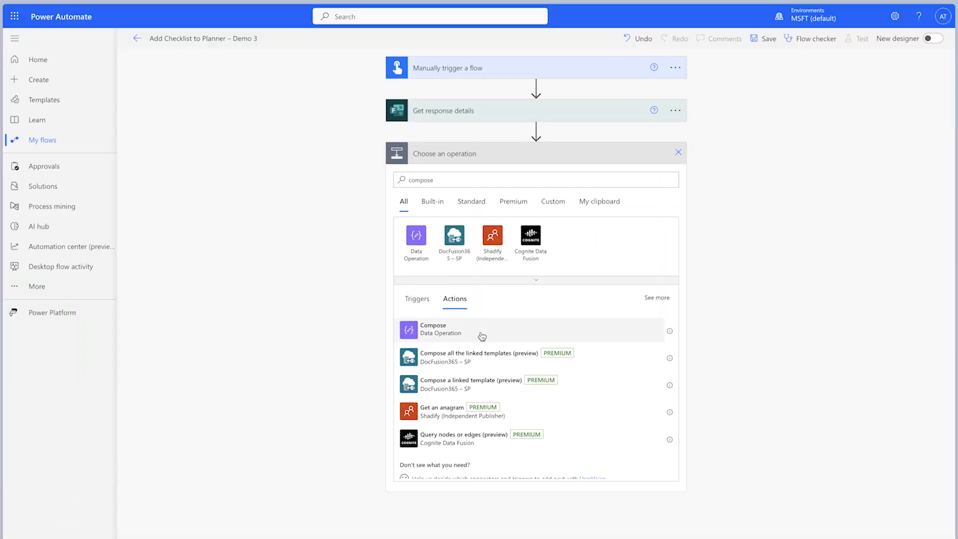
pyautogui.click(481, 334)
pyautogui.click(675, 154)
pyautogui.click(696, 173)
pyautogui.click(611, 156)
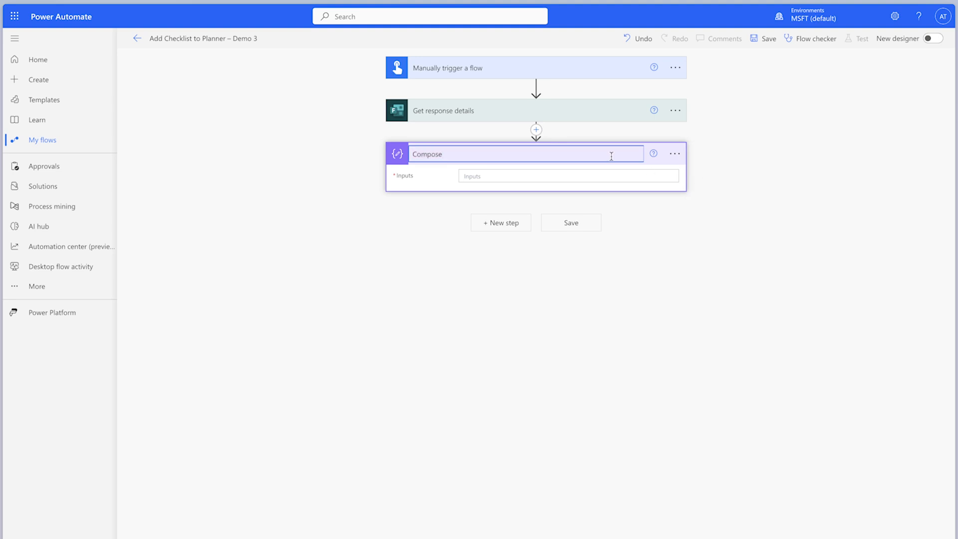
pyautogui.write('- Multi-Choice Response')
# - Set the inputs of Compose - Multi-Choice Response to the Tasks to Complete dynamic content, and save the flow
pyautogui.click(584, 175)
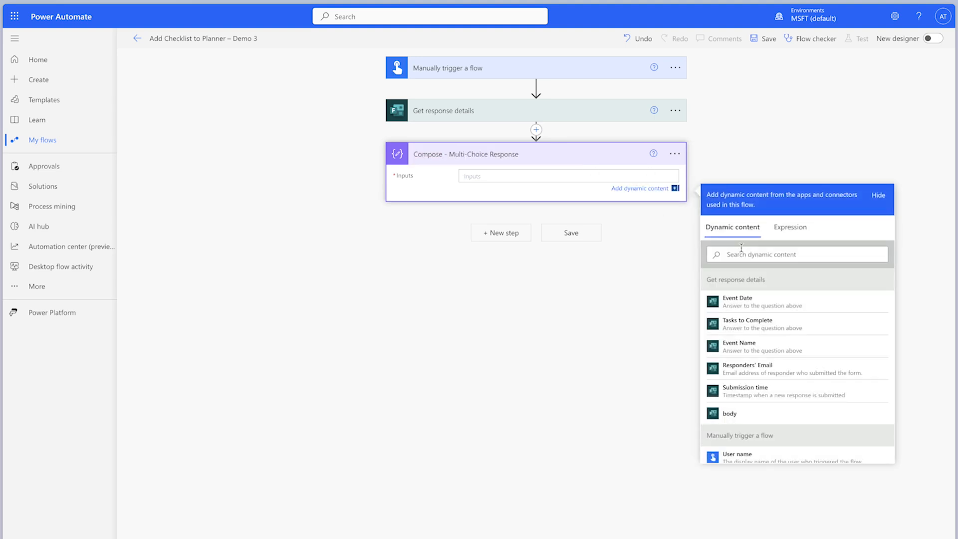
pyautogui.click(789, 324)
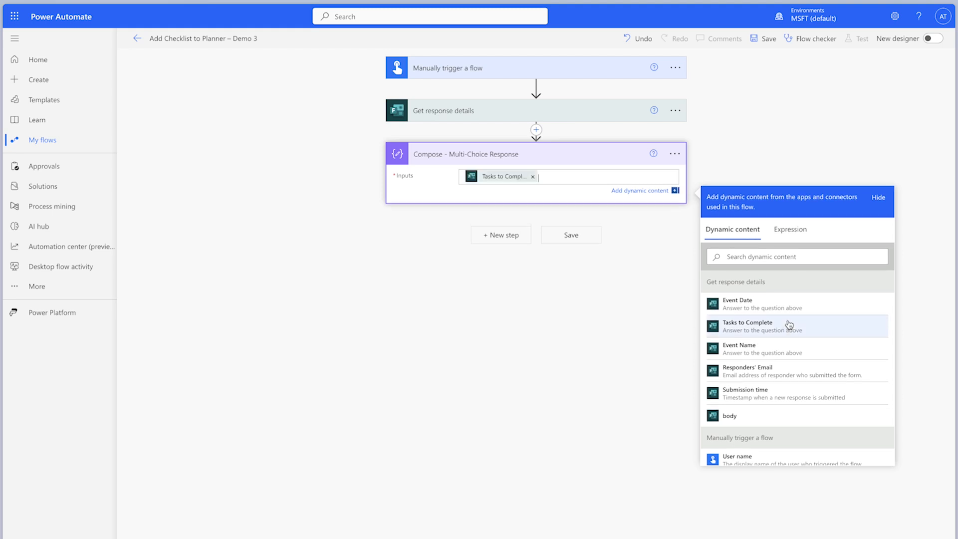
pyautogui.click(759, 40)
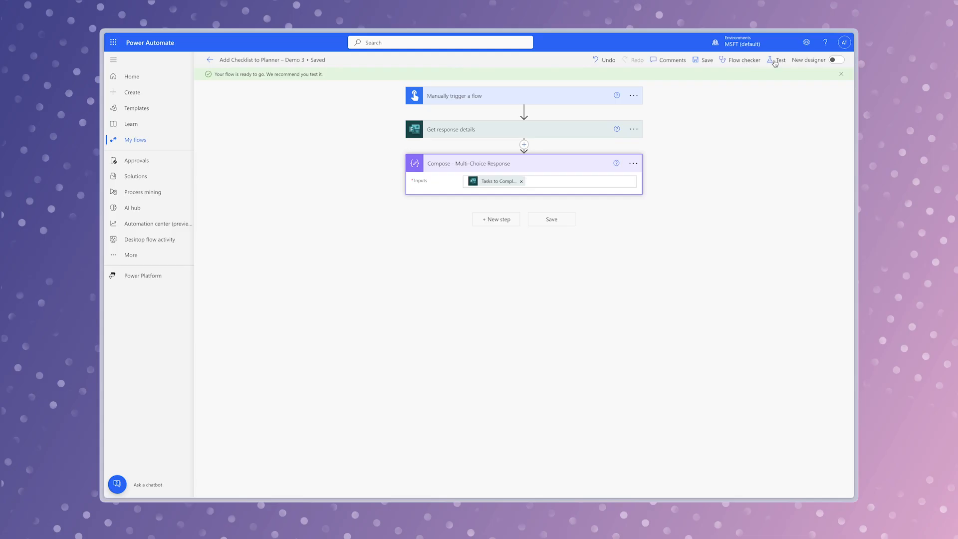
# - Run a manual test of the flow and examine the full output of Compose - Multi-Choice Response
pyautogui.click(858, 38)
pyautogui.click(713, 79)
pyautogui.click(717, 484)
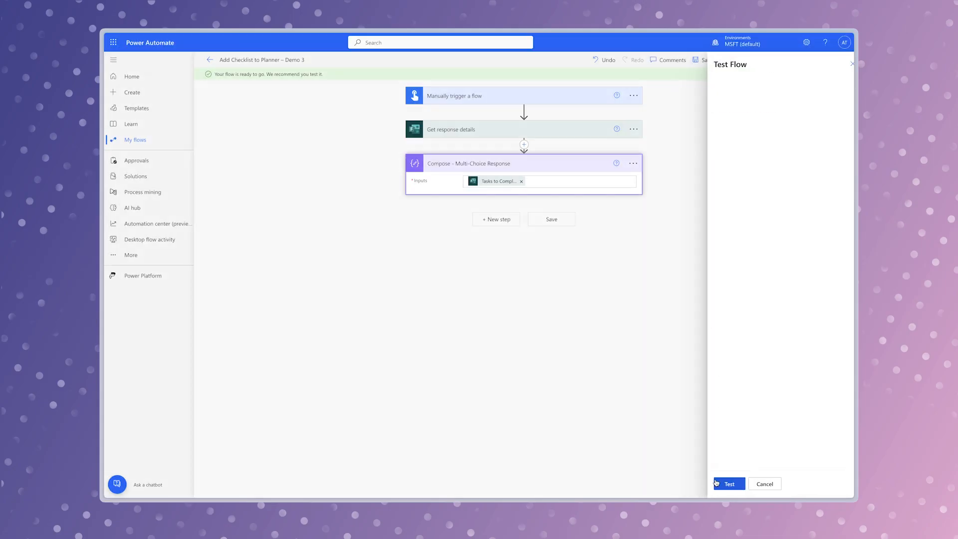
pyautogui.click(747, 484)
pyautogui.click(742, 484)
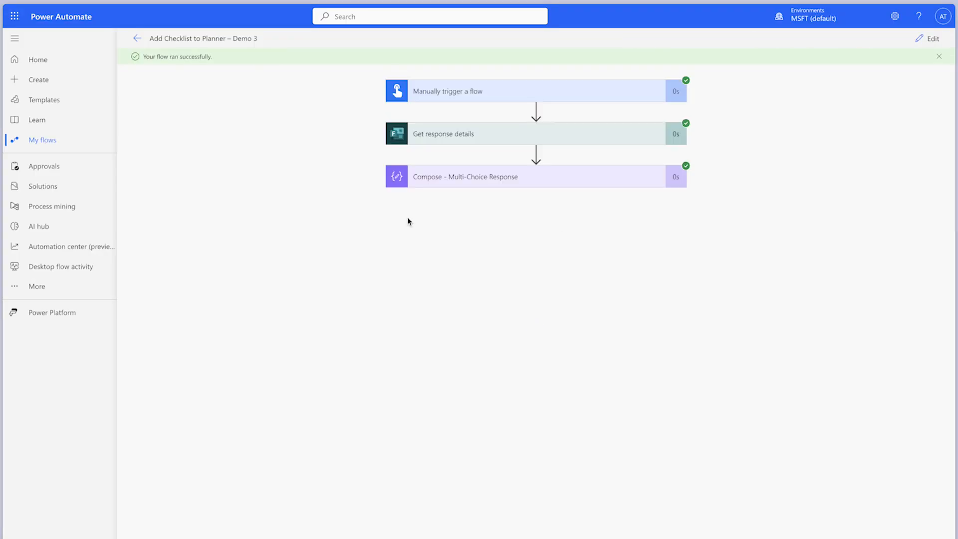
pyautogui.click(551, 182)
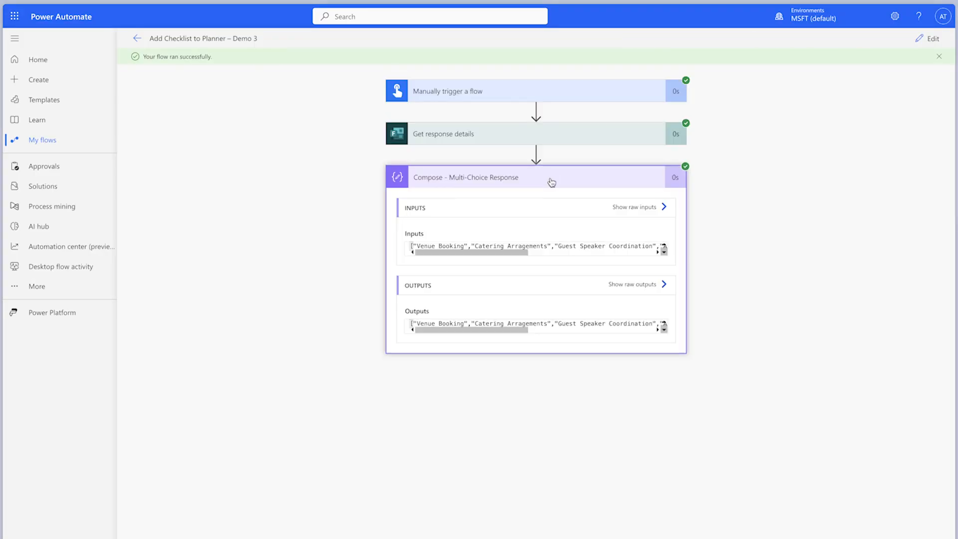
pyautogui.hscroll(5, 596, 325)
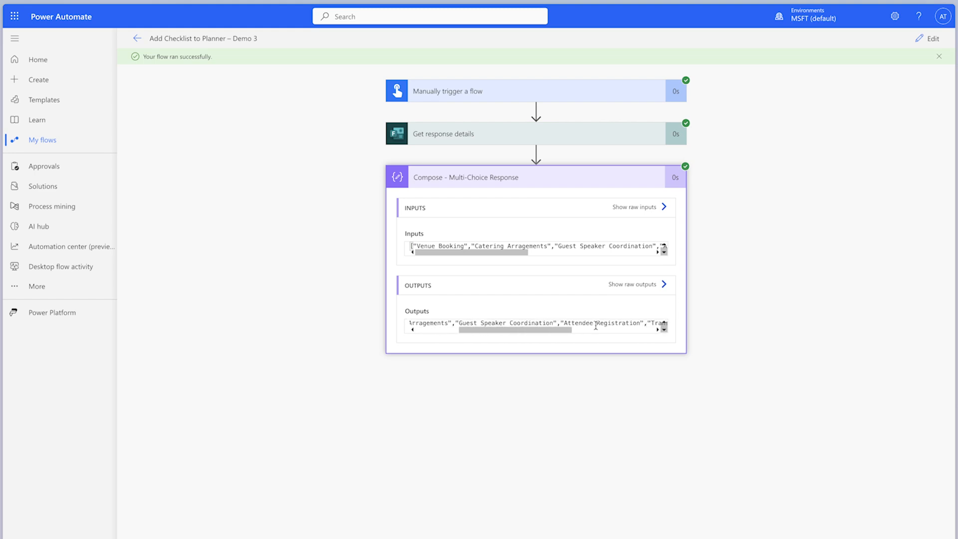
pyautogui.hscroll(3, 596, 325)
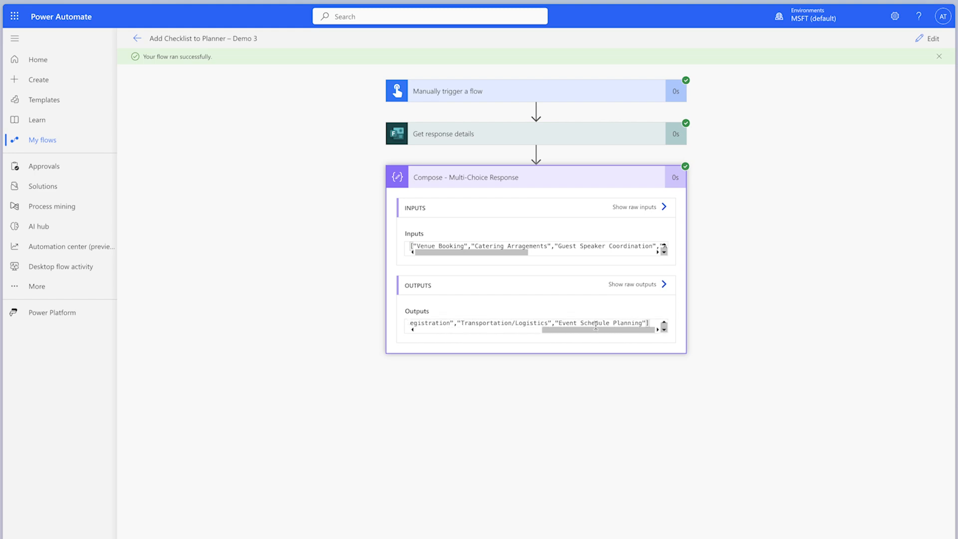
# - Replace the inputs of Compose - Multi-Choice Response with a json() expression around Tasks to Complete, and test the flow to check its output
pyautogui.click(927, 39)
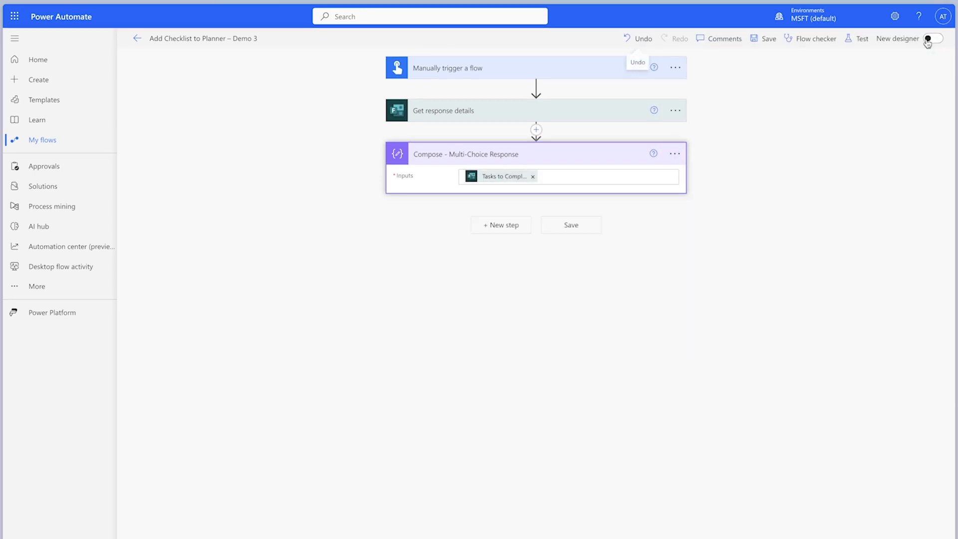
pyautogui.click(532, 177)
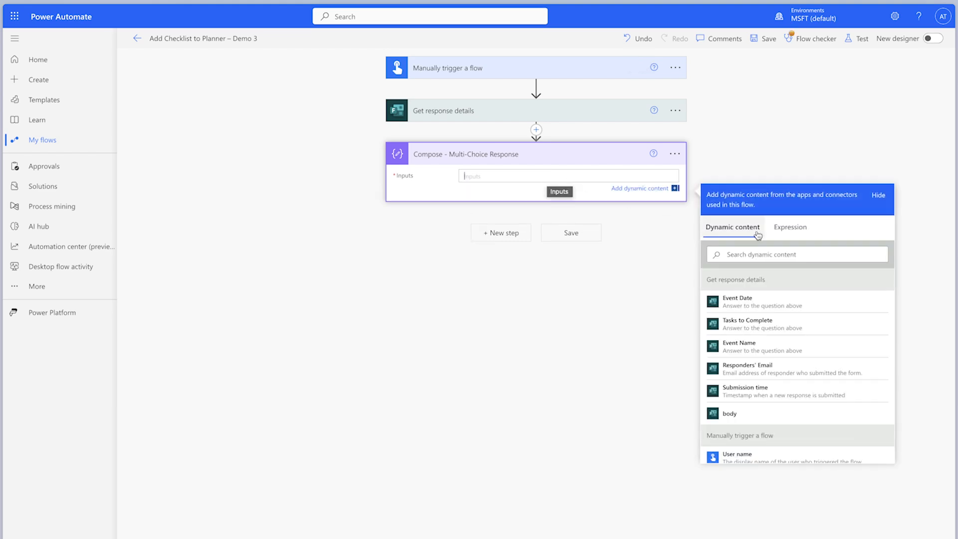
pyautogui.click(790, 227)
pyautogui.write('json(')
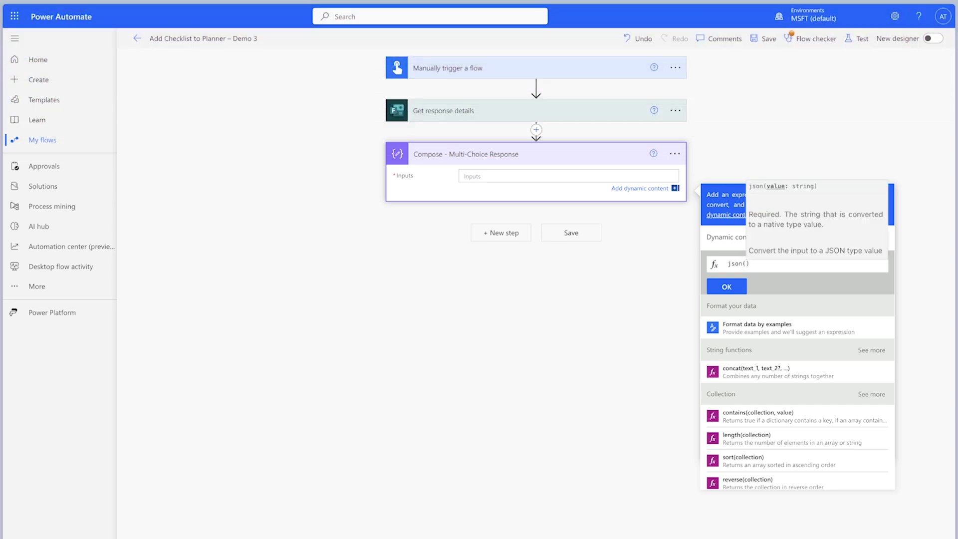
pyautogui.click(732, 236)
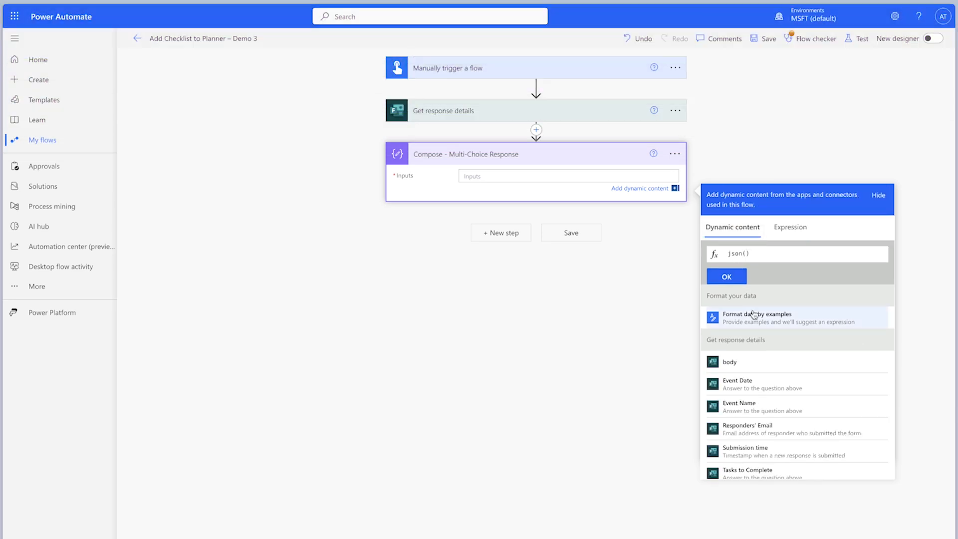
pyautogui.scroll(-1, 763, 399)
pyautogui.click(785, 467)
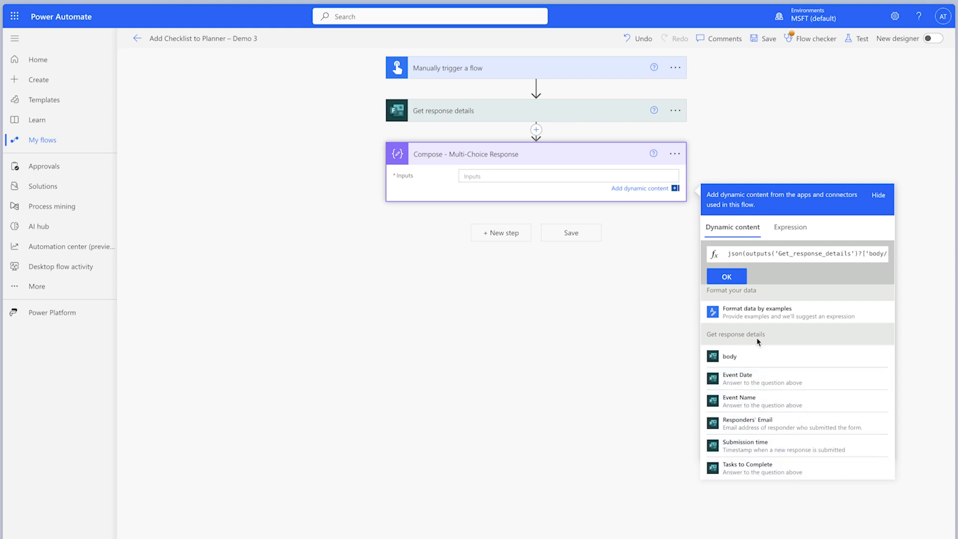
pyautogui.click(727, 276)
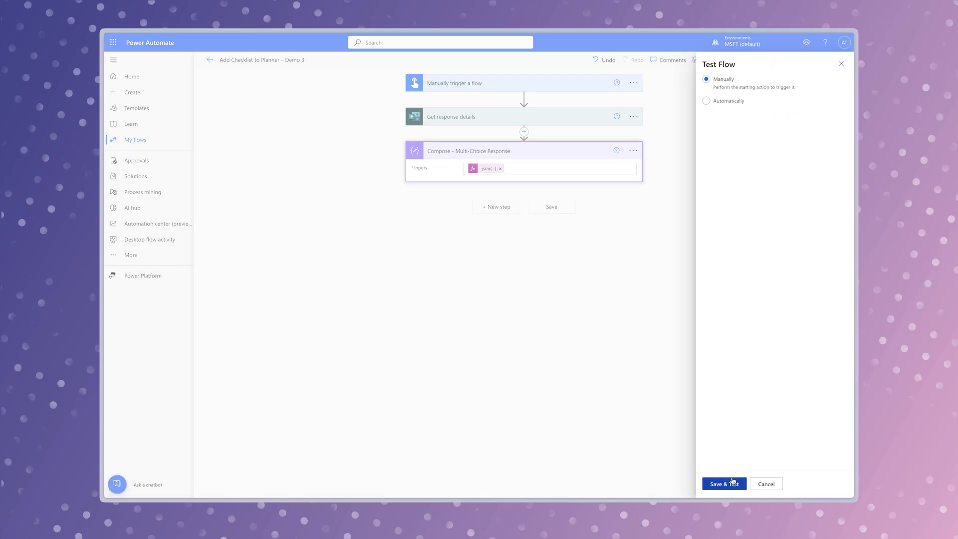
pyautogui.click(733, 483)
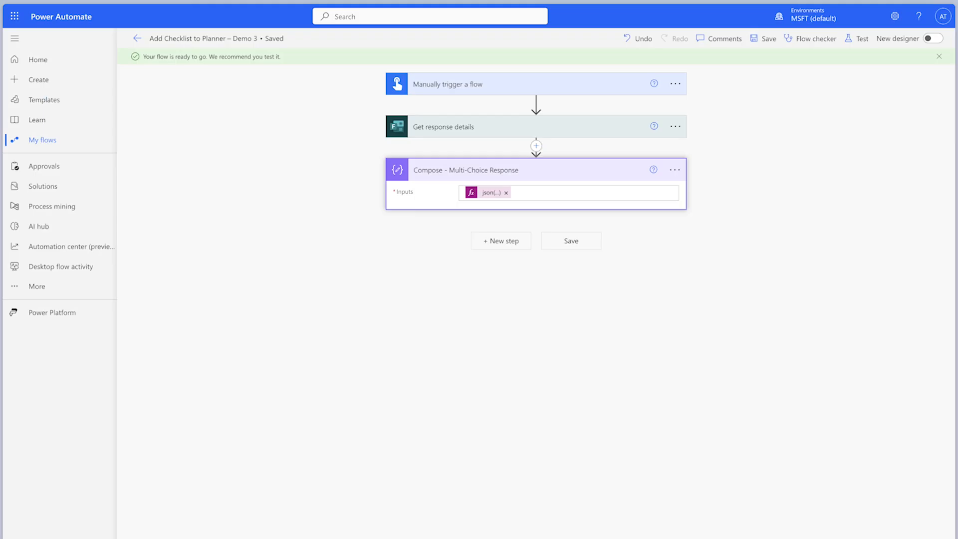
pyautogui.click(533, 183)
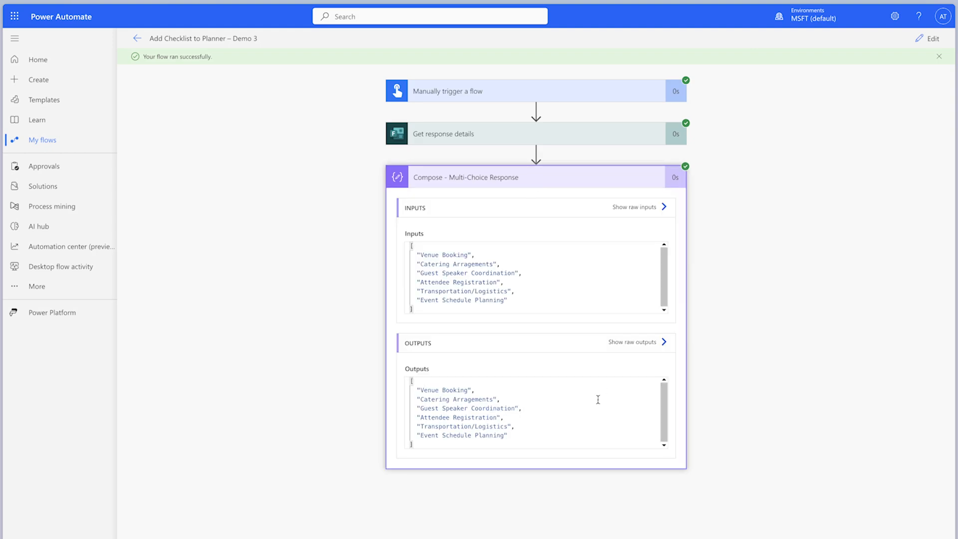
# - Add an Initialize variable action named init varID below the Compose action, with variable name varID, type Integer and value 0
pyautogui.click(928, 38)
pyautogui.click(501, 225)
pyautogui.write('vari')
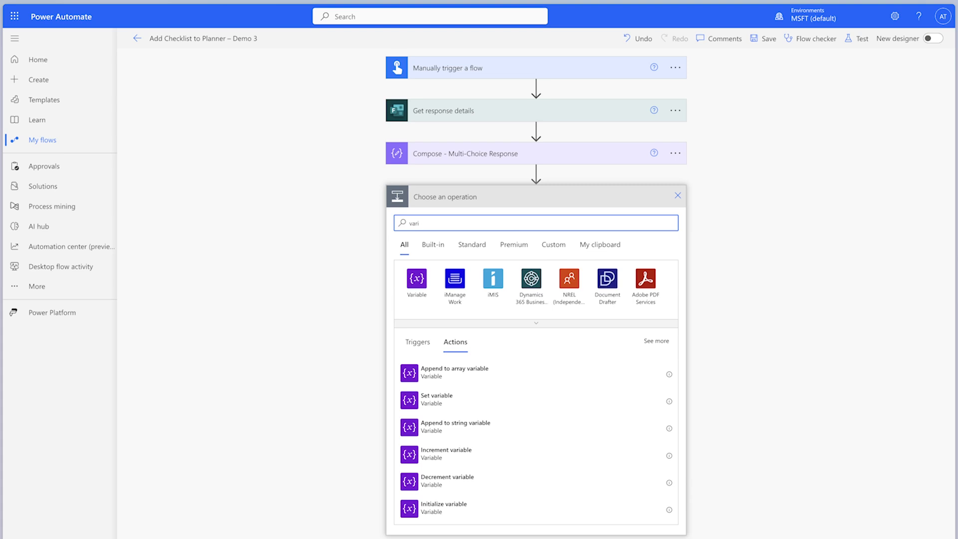
pyautogui.click(517, 508)
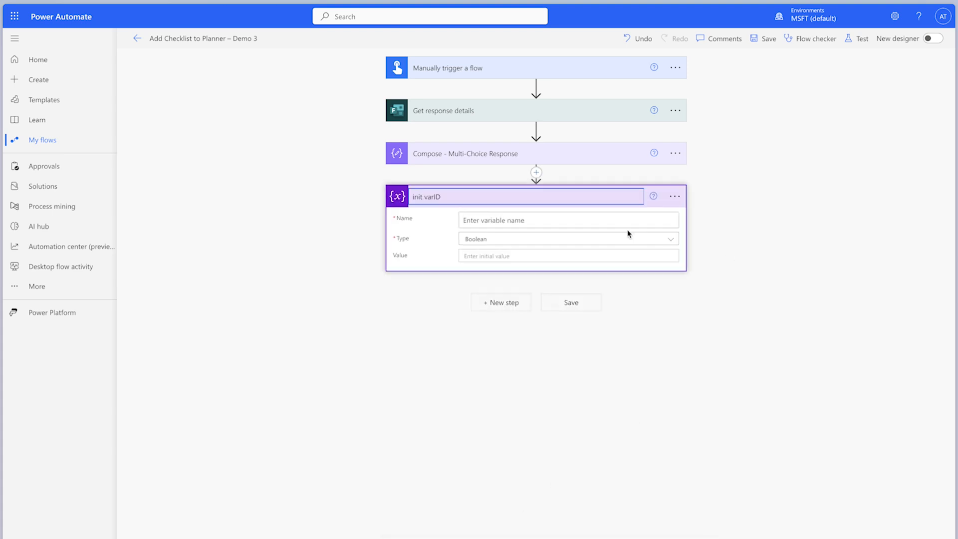
pyautogui.click(621, 219)
pyautogui.write('varID')
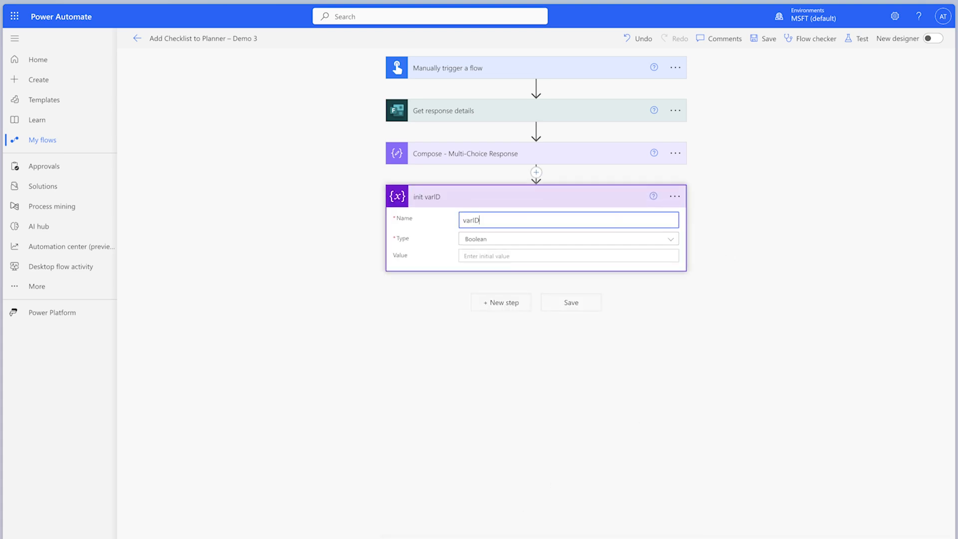
pyautogui.click(607, 241)
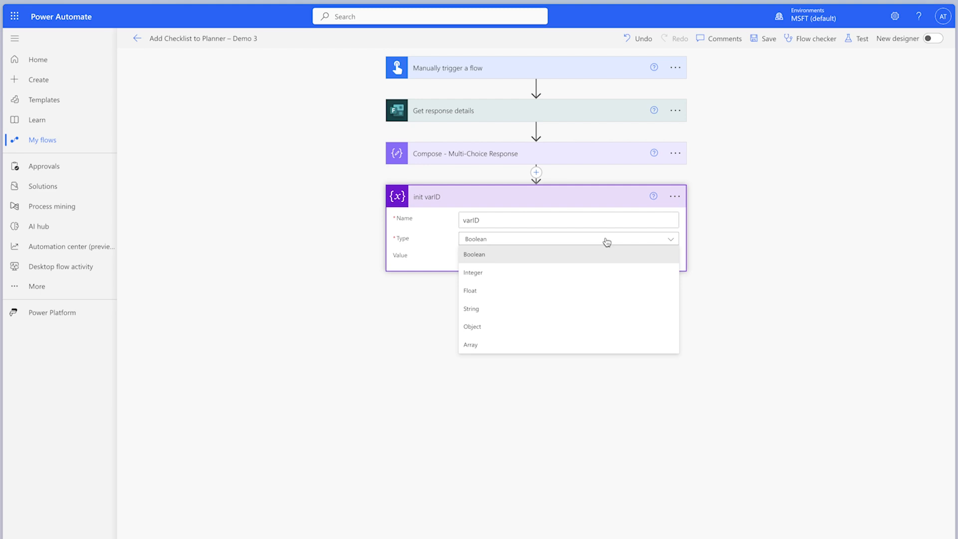
pyautogui.click(597, 268)
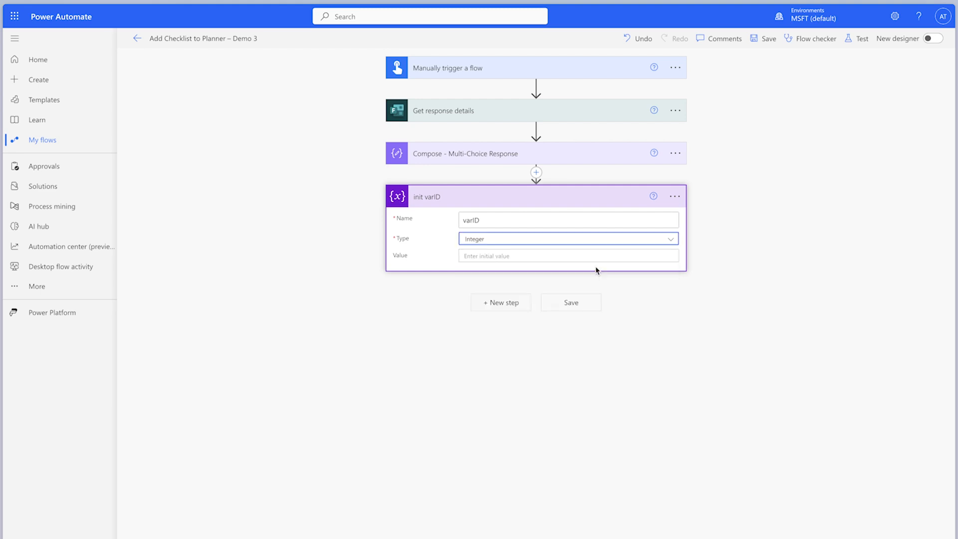
pyautogui.click(534, 253)
pyautogui.write('0')
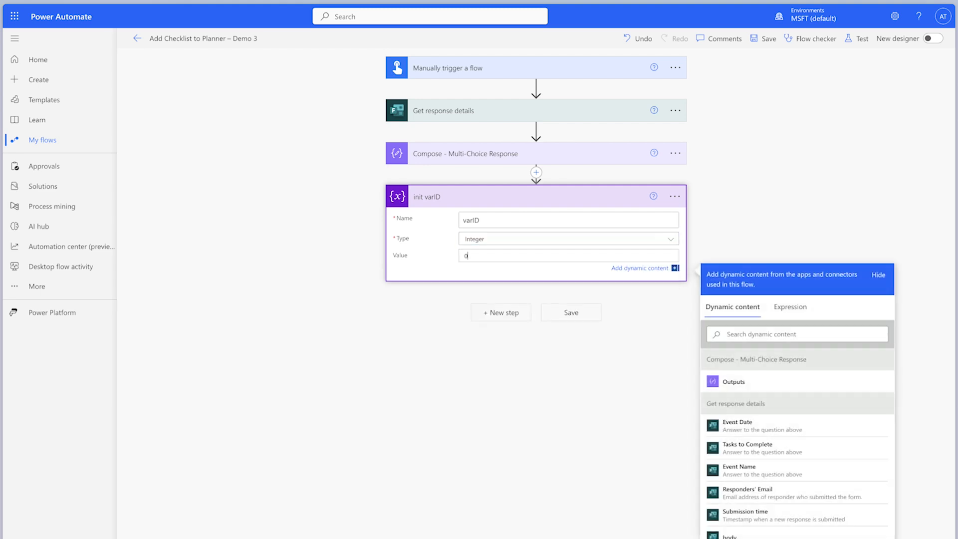
# - Add an Apply to each loop below init varID that iterates over the Outputs of Compose - Multi-Choice Response
pyautogui.click(510, 314)
pyautogui.write('apply')
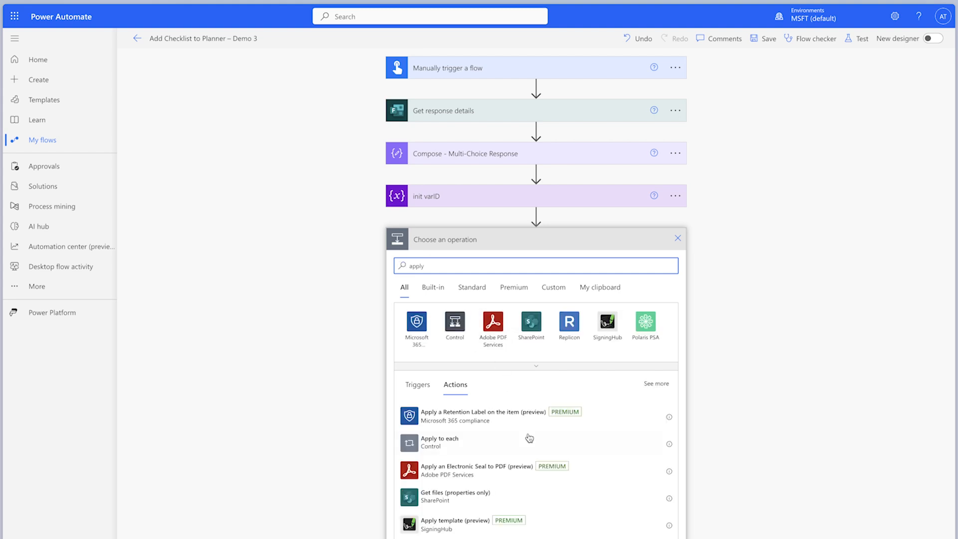
pyautogui.click(530, 440)
pyautogui.click(606, 272)
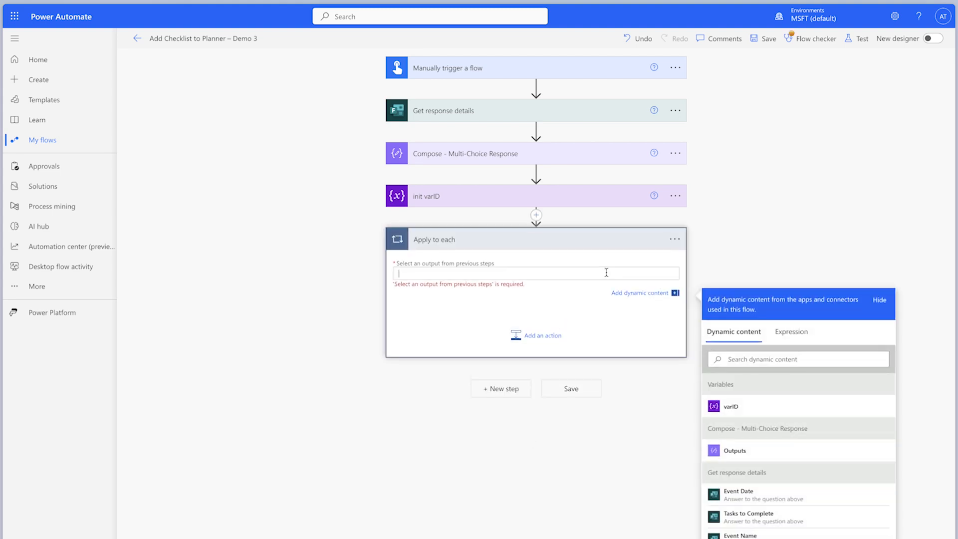
pyautogui.click(775, 449)
# - Inside the Apply to each loop, add a Compose action named Compose - Current Item with Current item as its inputs
pyautogui.click(530, 325)
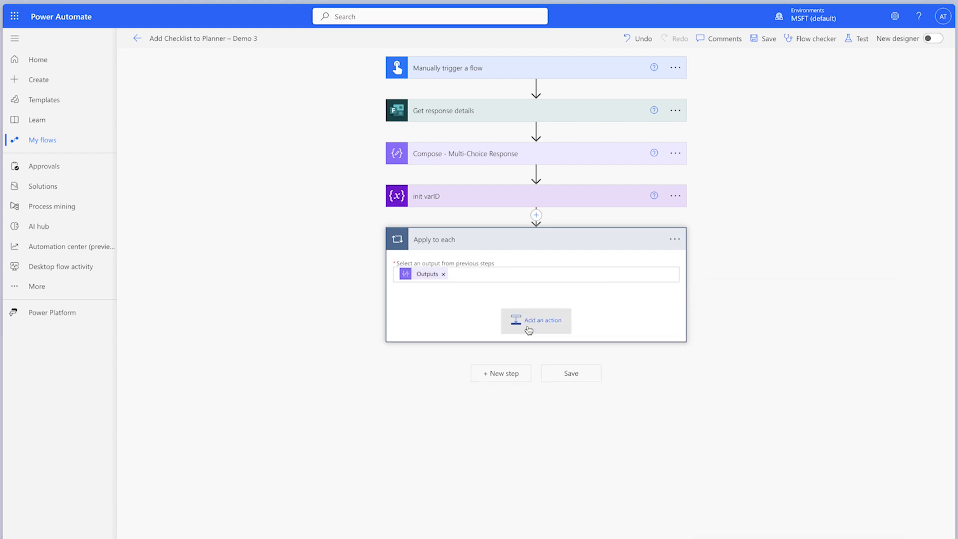
pyautogui.write('compose')
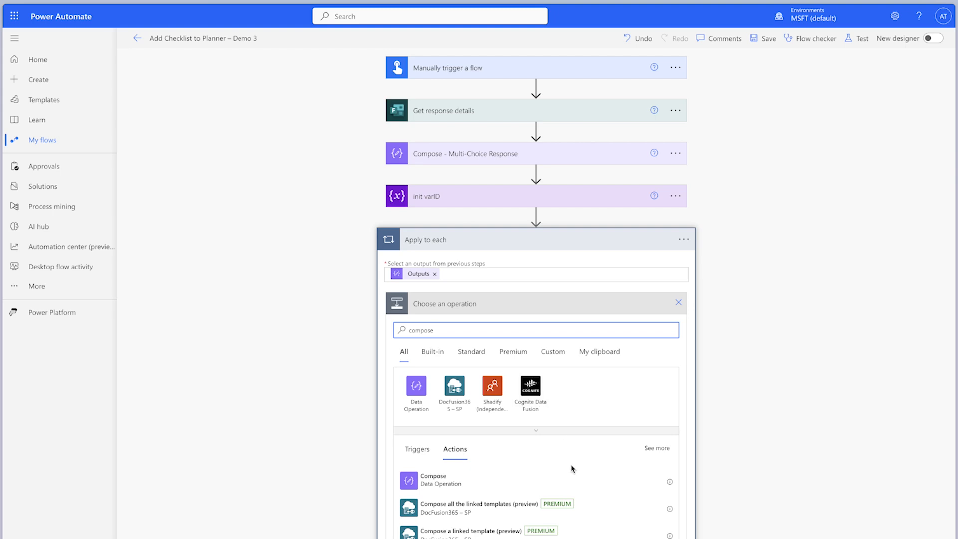
pyautogui.click(569, 478)
pyautogui.click(674, 304)
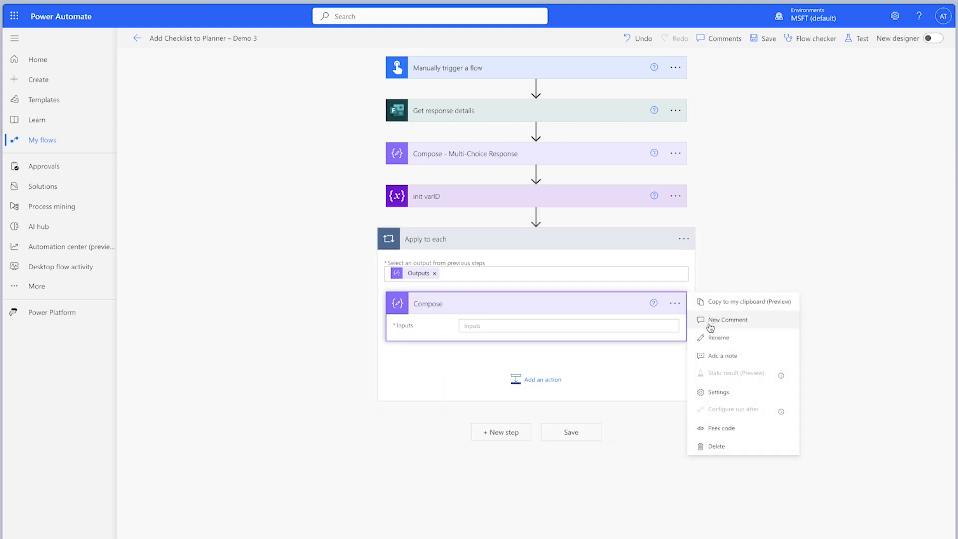
pyautogui.click(714, 338)
pyautogui.click(602, 304)
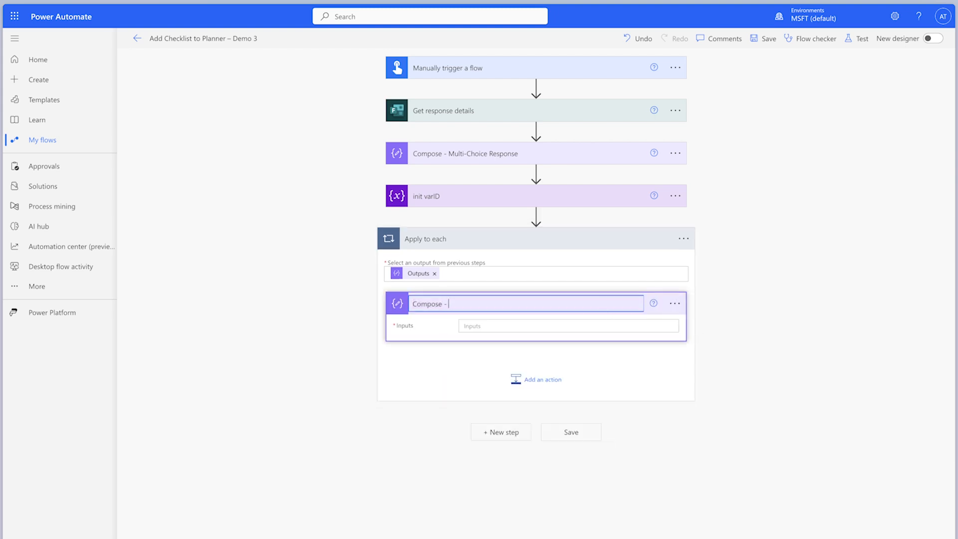
pyautogui.write('- Current Item')
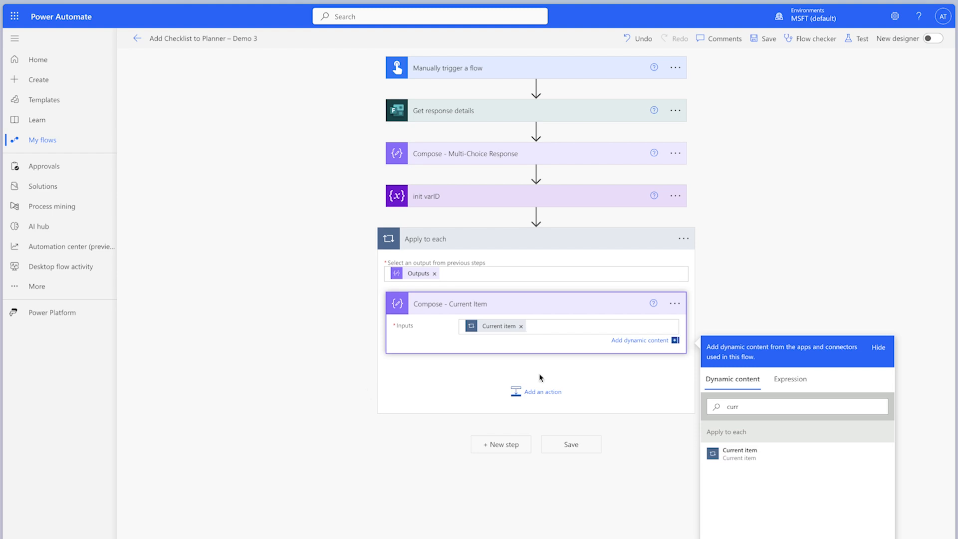
# - Below Compose - Current Item, add an action named Increment variable - varID that increments varID by 1
pyautogui.click(538, 391)
pyautogui.click(537, 392)
pyautogui.write('increm')
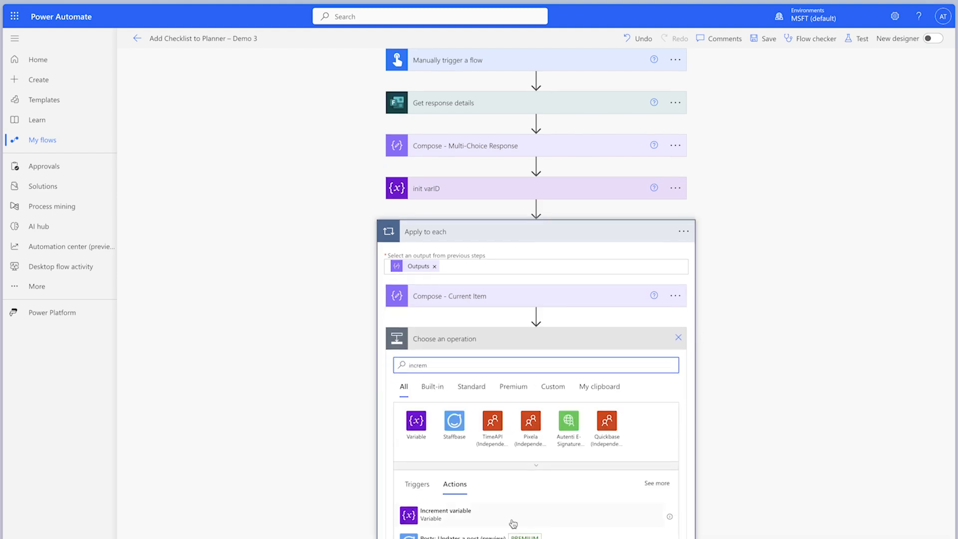
pyautogui.click(514, 518)
pyautogui.click(675, 346)
pyautogui.click(714, 379)
pyautogui.click(598, 347)
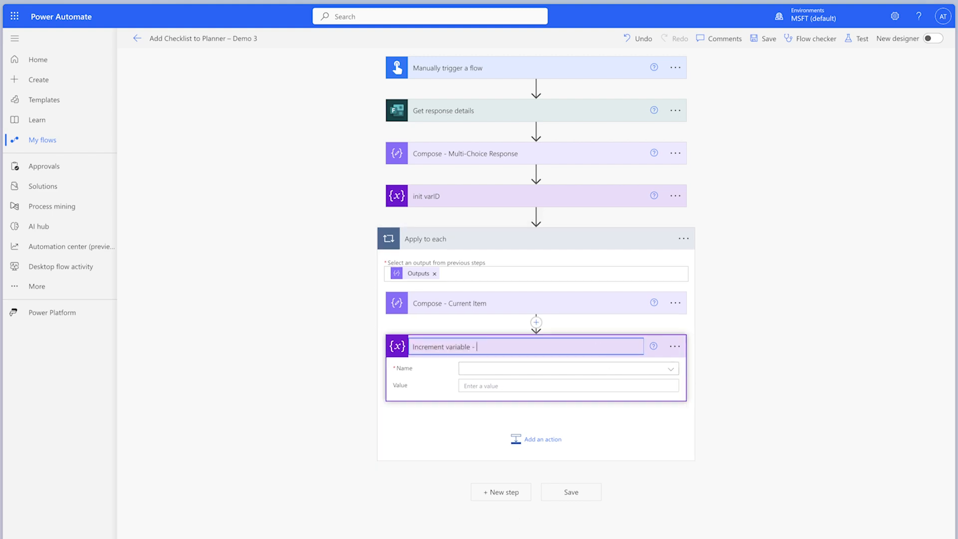
pyautogui.click(574, 368)
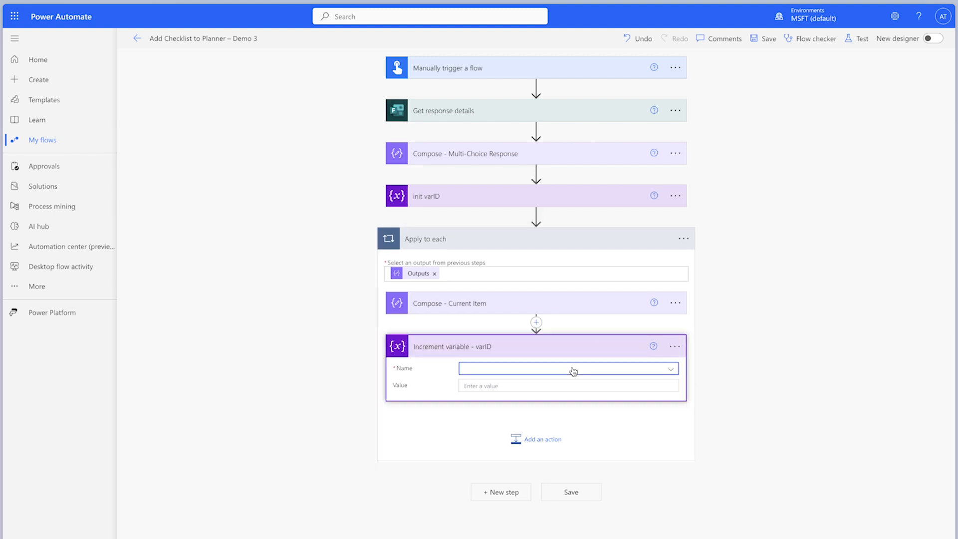
pyautogui.click(558, 406)
pyautogui.click(501, 385)
pyautogui.write('1')
# - Save and manually test the flow, and step through the Apply to each iterations to check the varID values
pyautogui.click(859, 39)
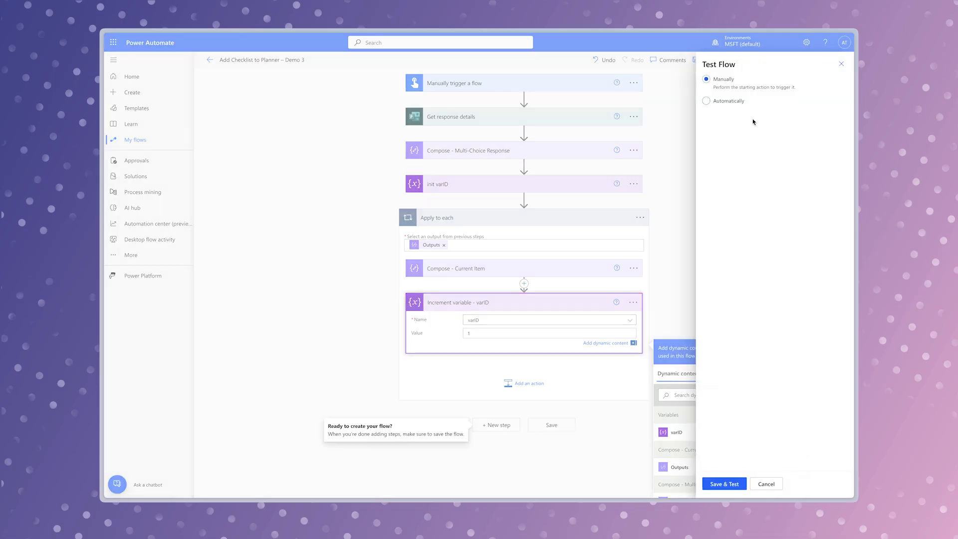
pyautogui.click(725, 484)
pyautogui.click(738, 484)
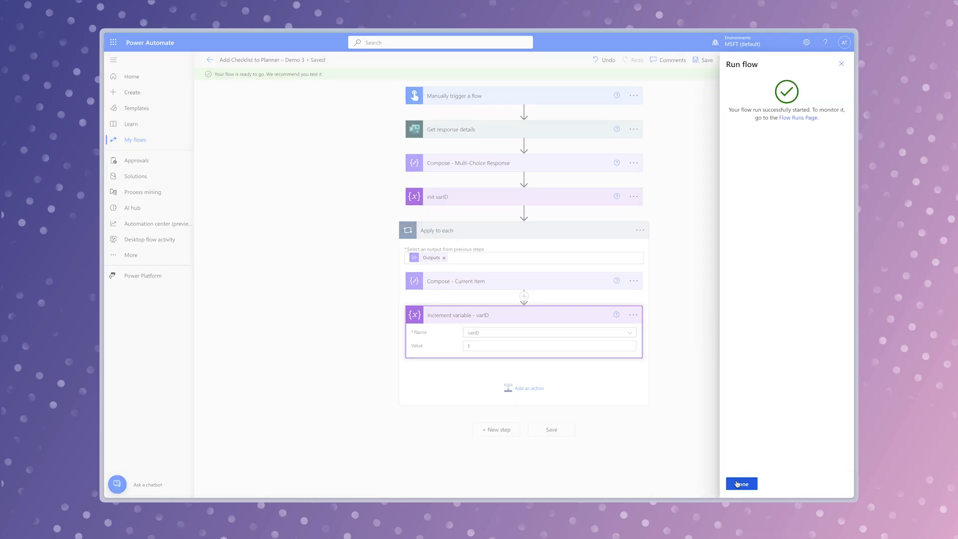
pyautogui.click(737, 484)
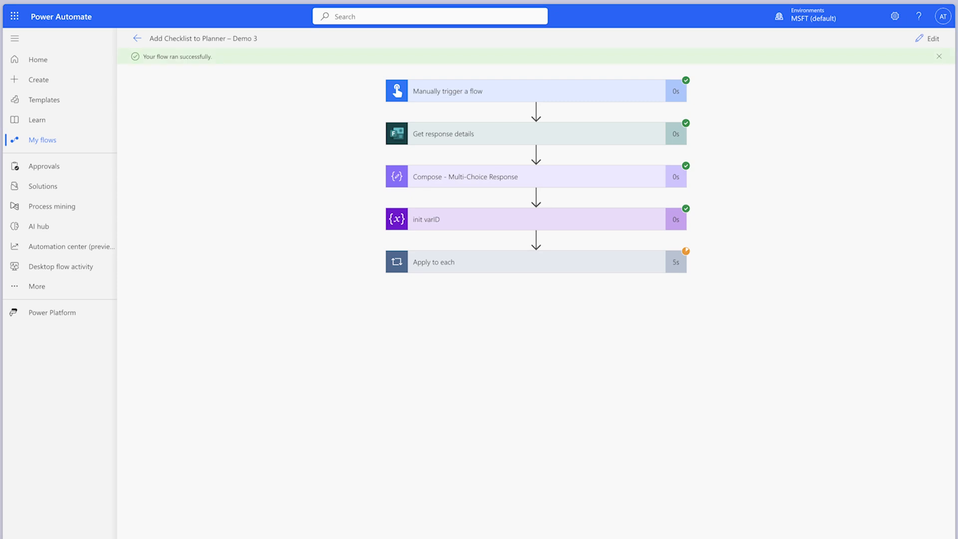
pyautogui.click(554, 267)
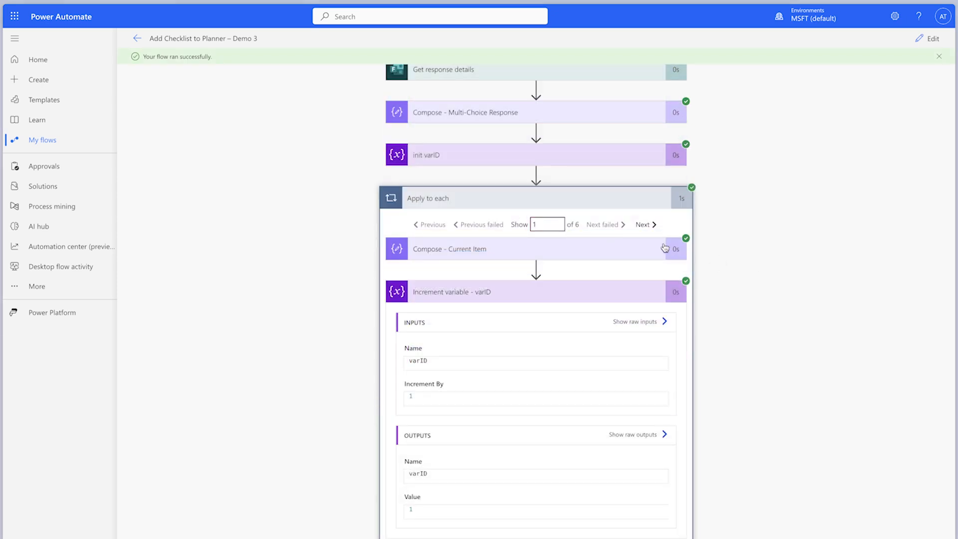
pyautogui.click(647, 226)
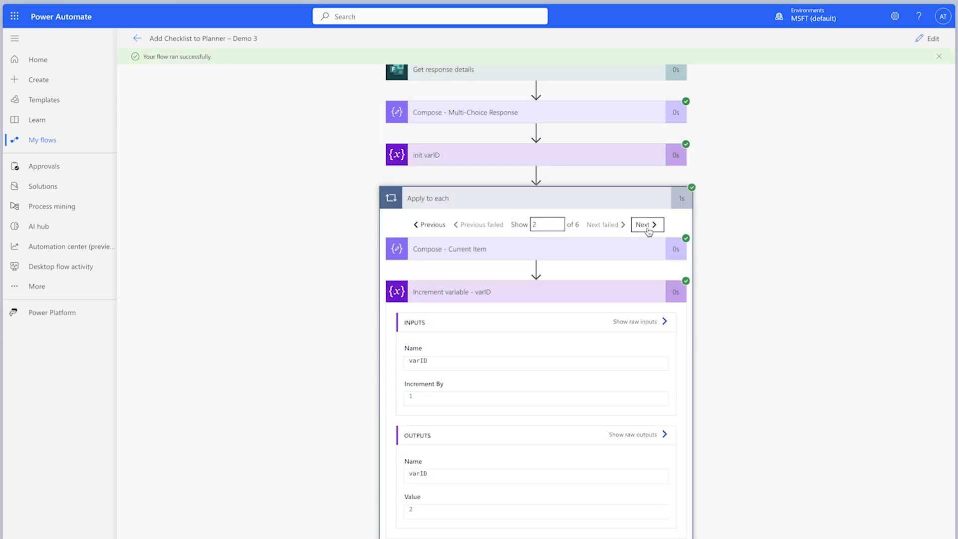
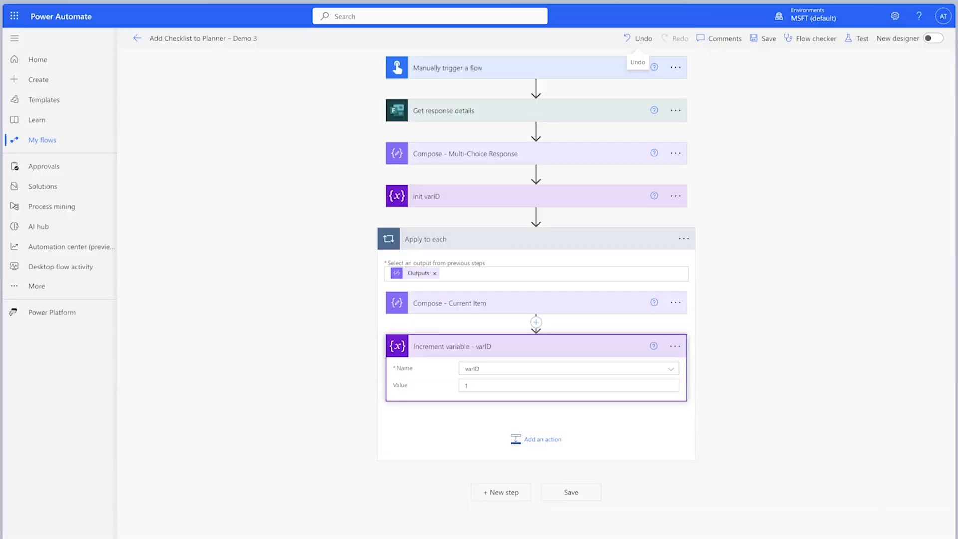
# - Insert an Initialize variable action between init varID and the Apply to each loop, and rename it init varChecklistArray
pyautogui.click(536, 218)
pyautogui.click(537, 230)
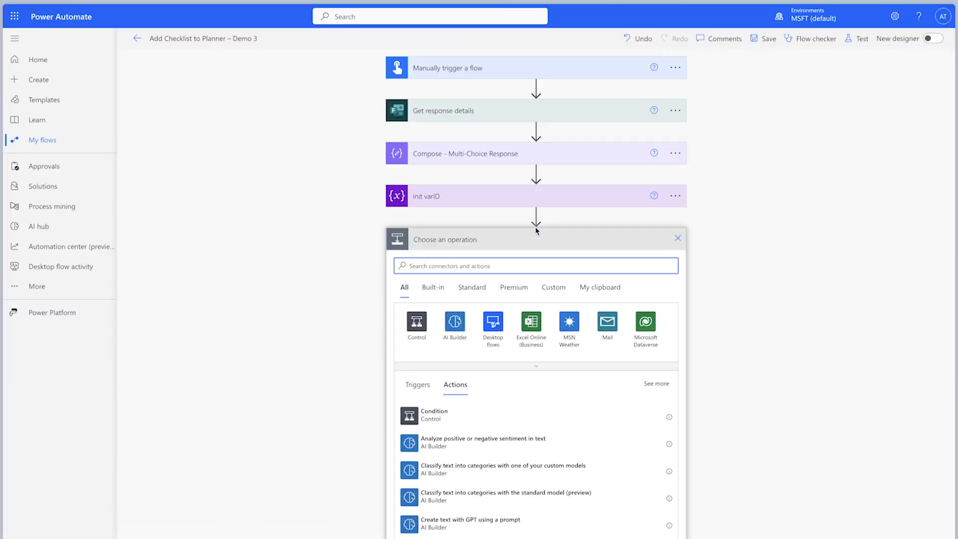
pyautogui.write('init')
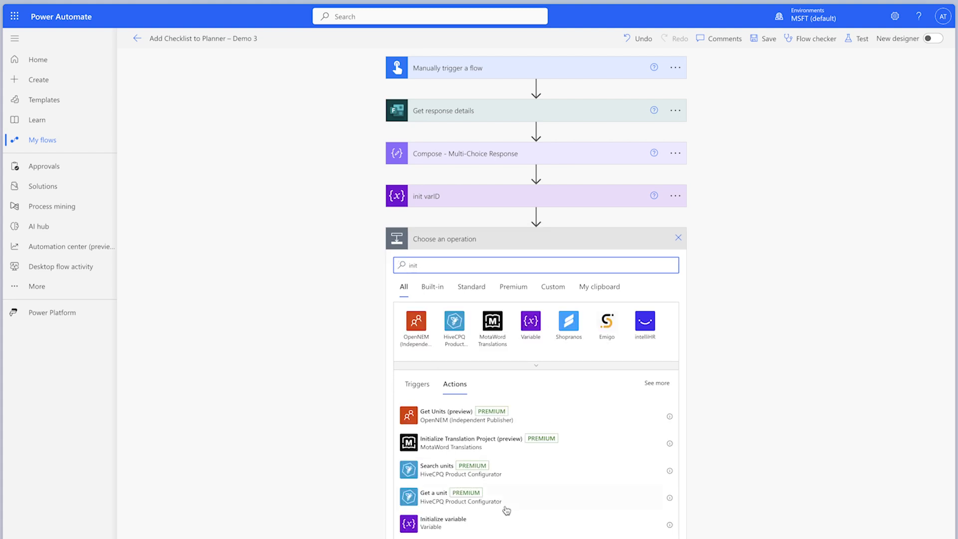
pyautogui.click(443, 521)
pyautogui.click(675, 238)
pyautogui.click(703, 273)
pyautogui.write('init varChecklistArray')
# - In init varChecklistArray, set the variable name to varChecklistArray and its type to Array
pyautogui.click(638, 263)
pyautogui.write('varChecklistArray')
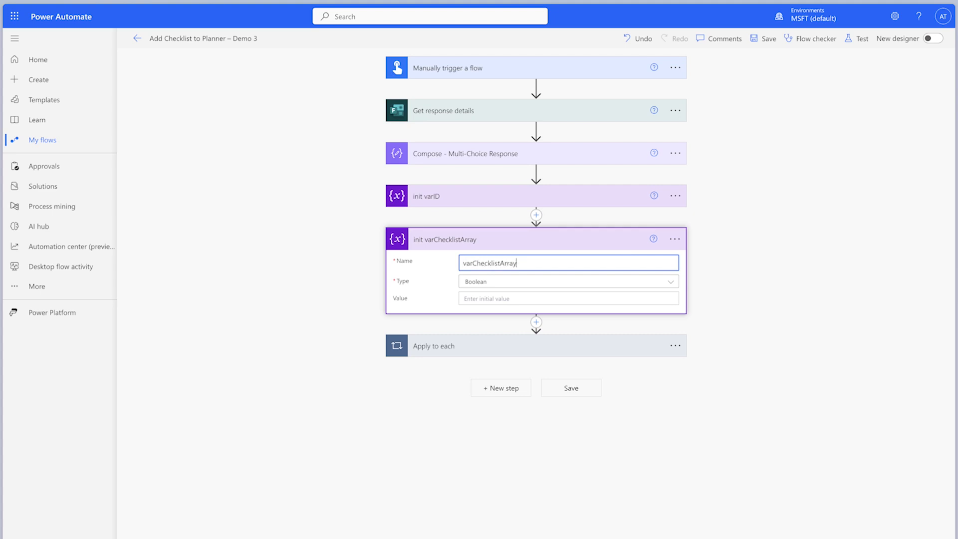
pyautogui.click(606, 282)
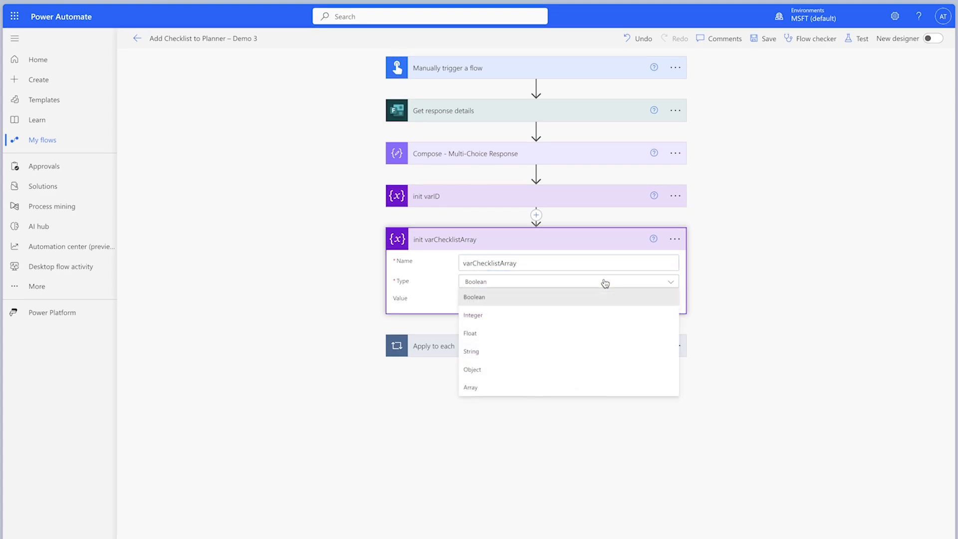
pyautogui.click(591, 384)
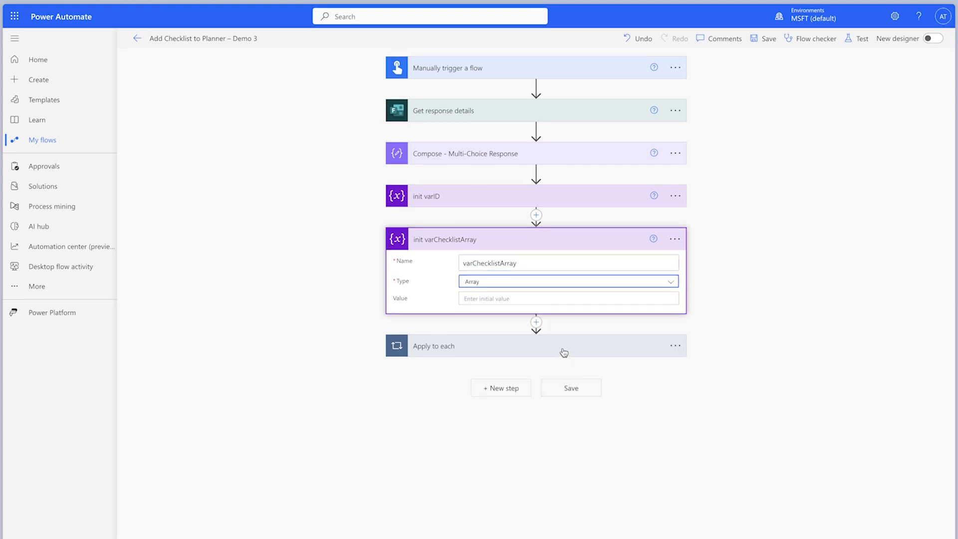
# - Inside the Apply to each loop, add an Append to array variable action named Append to array variable - varChecklistArray below the increment action
pyautogui.click(564, 352)
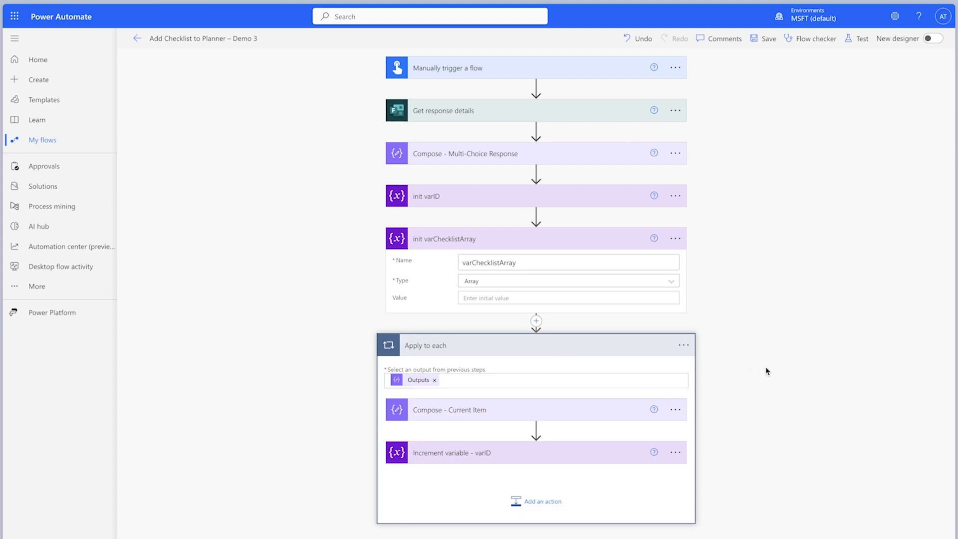
pyautogui.write('appen')
pyautogui.scroll(-1, 616, 447)
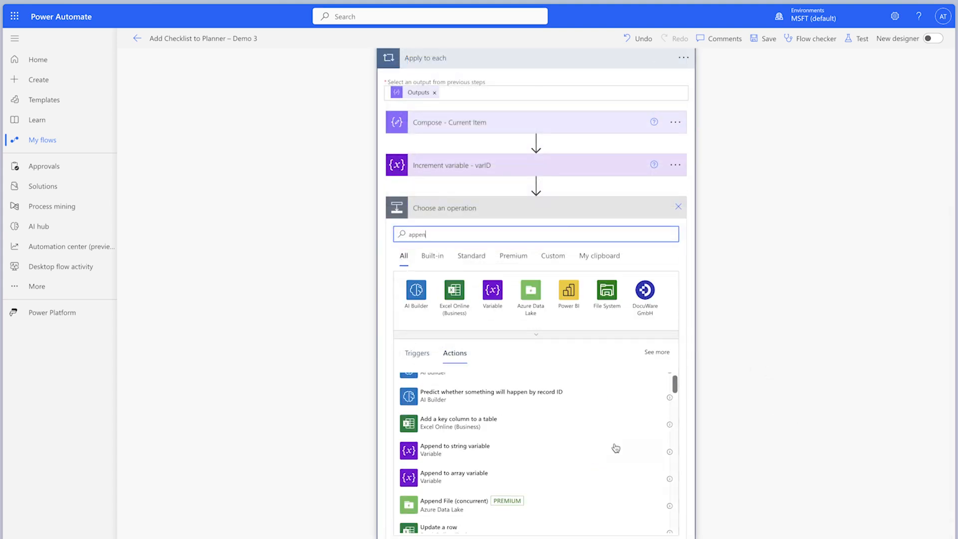
pyautogui.click(531, 478)
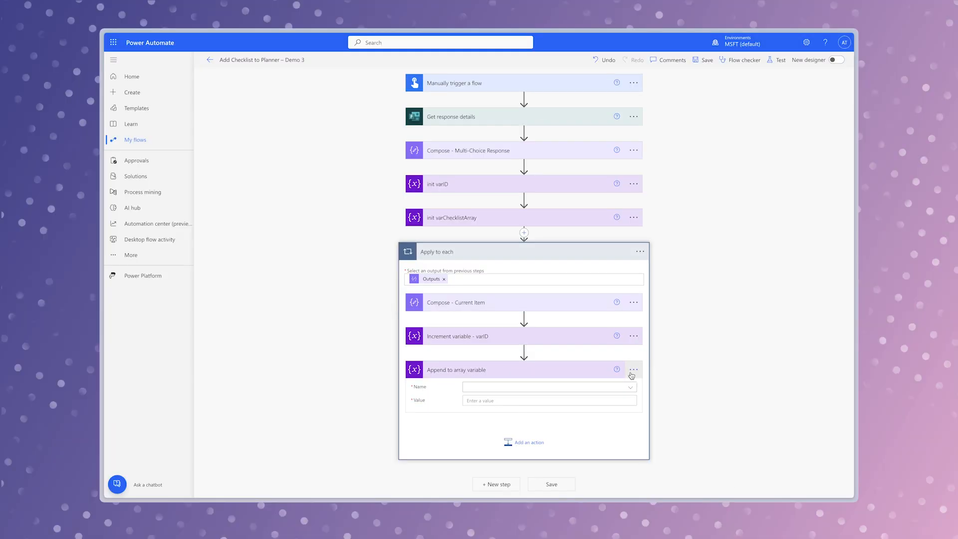
pyautogui.click(633, 369)
pyautogui.click(662, 397)
pyautogui.press('Right')
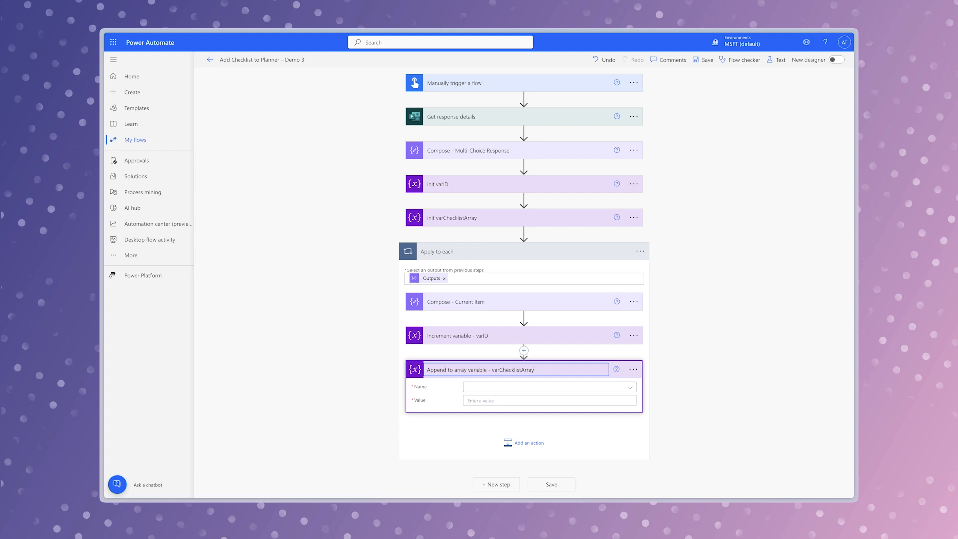
# - Set varChecklistArray as the variable that the append action adds to
pyautogui.click(621, 388)
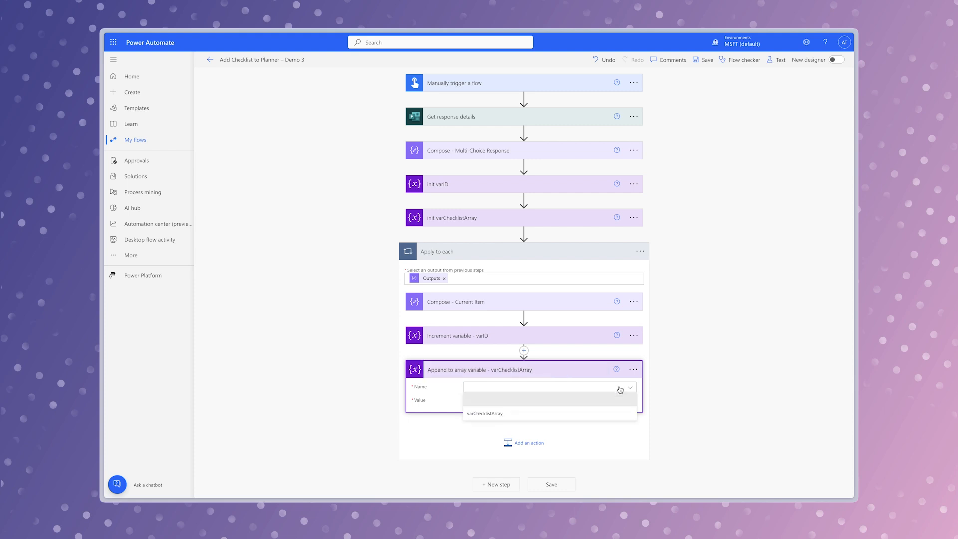
pyautogui.click(597, 414)
pyautogui.click(579, 401)
# - Add a Planner Update task details action below the Apply to each loop
pyautogui.scroll(-3, 573, 346)
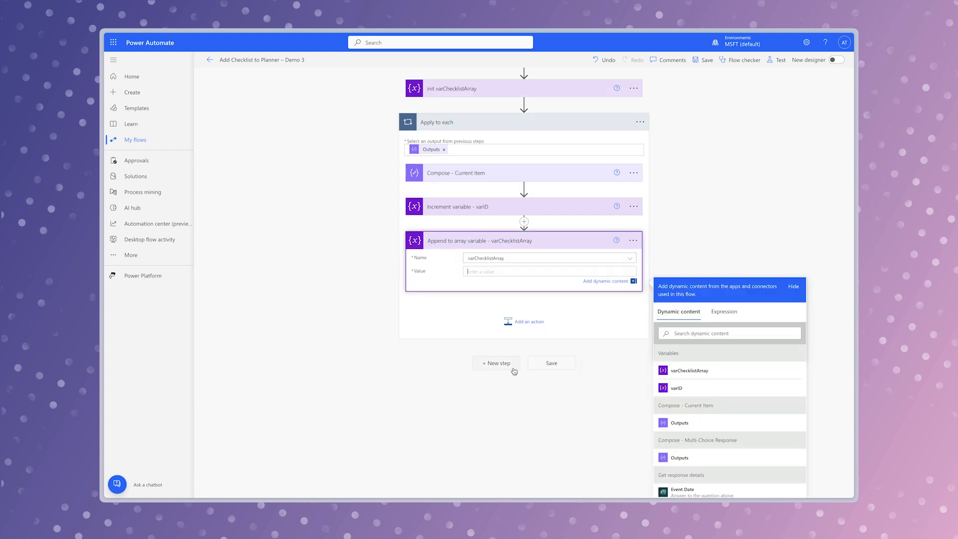
pyautogui.click(499, 363)
pyautogui.write('update task')
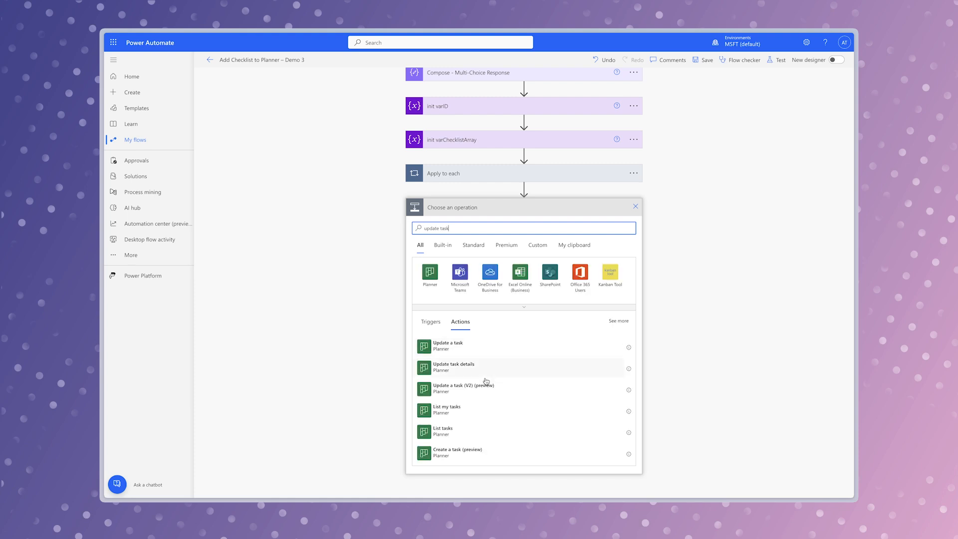
pyautogui.click(498, 369)
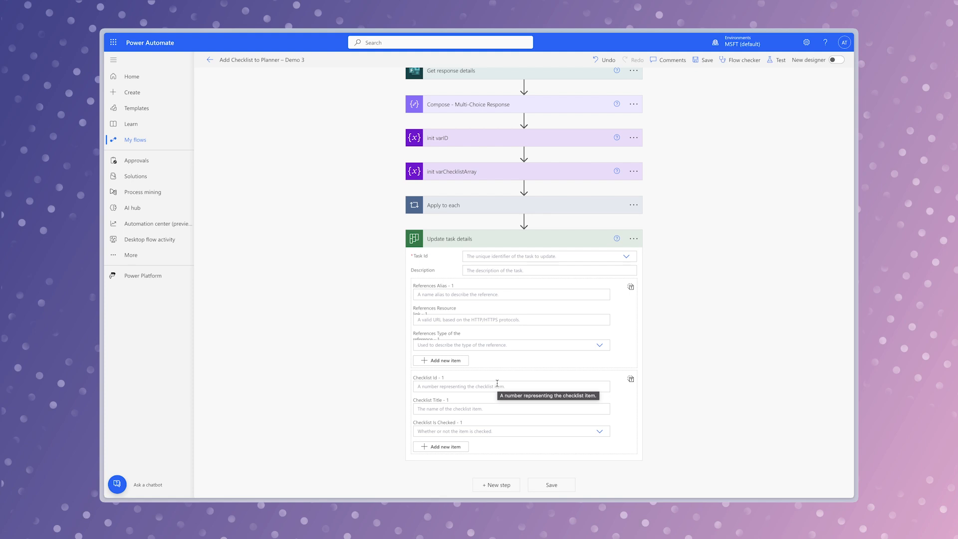
# - In Update task details, enter id as the Checklist Id, title as the Checklist Title and No for Checklist Is Checked
pyautogui.click(497, 385)
pyautogui.write('id')
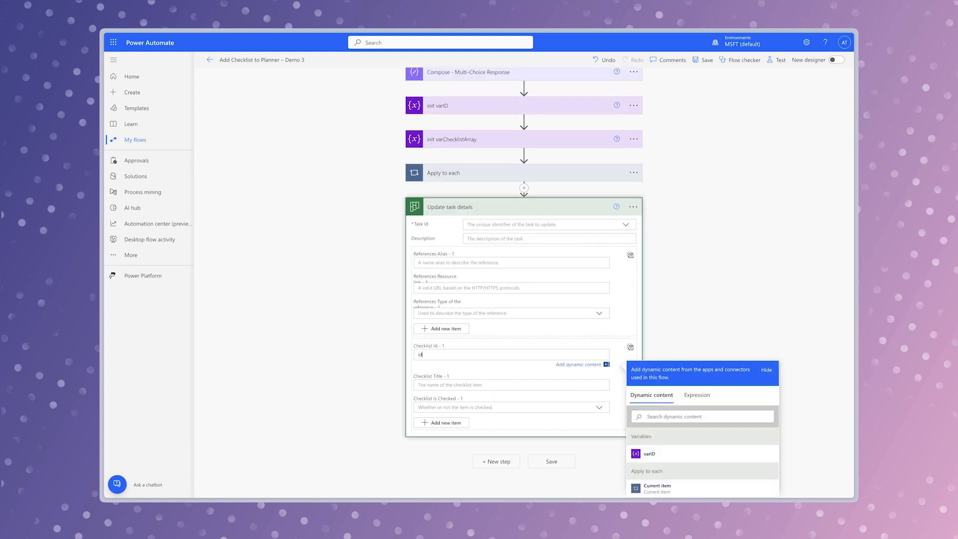
pyautogui.press('Tab')
pyautogui.click(481, 387)
pyautogui.write('title')
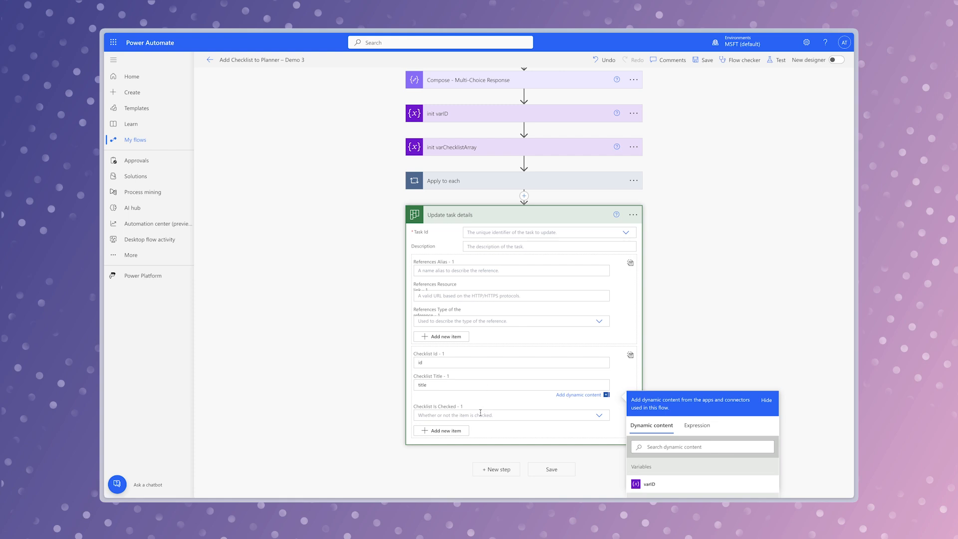
pyautogui.click(480, 414)
pyautogui.click(481, 458)
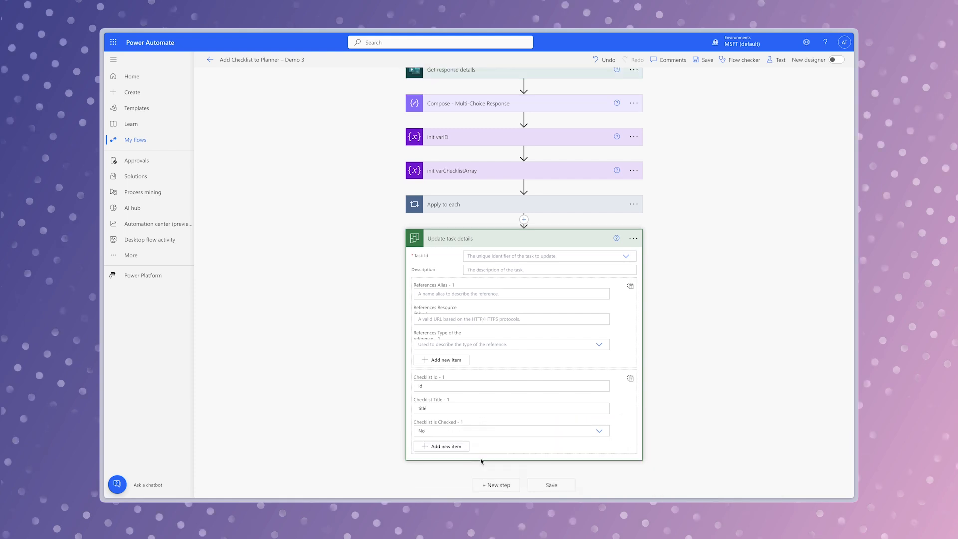
# - Switch the Checklist to entire array input and copy its JSON object into the Value of Append to array variable - varChecklistArray
pyautogui.click(631, 380)
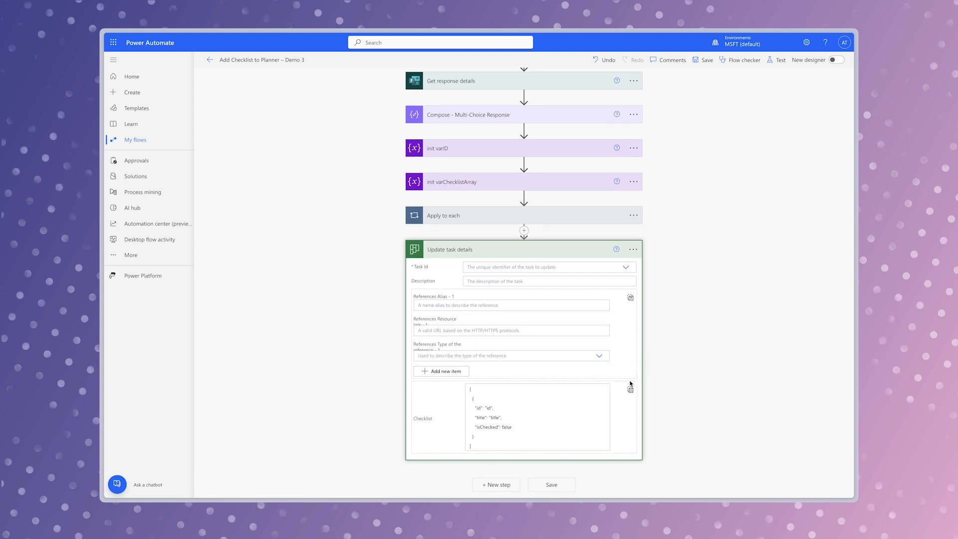
pyautogui.moveTo(475, 437); pyautogui.dragTo(460, 405)
pyautogui.hotkey('ctrl', 'c')
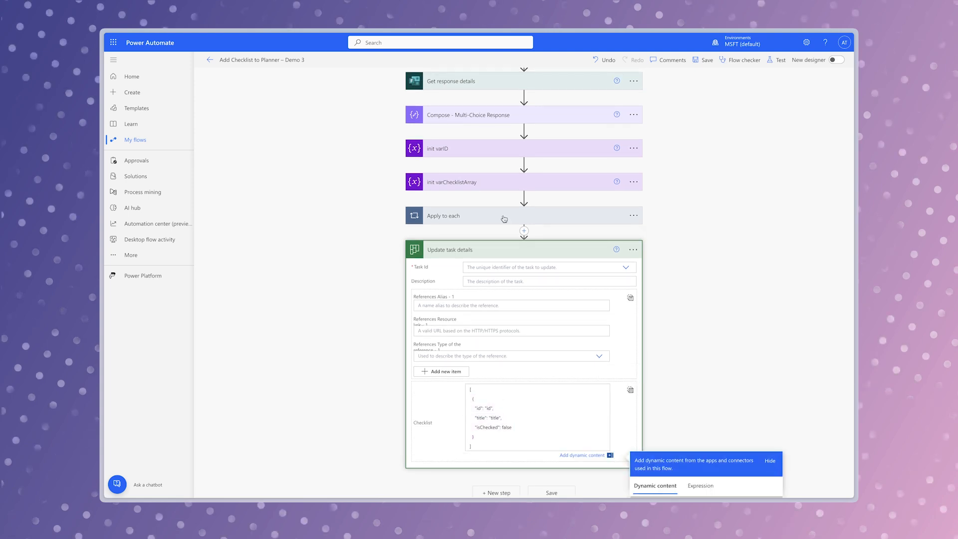
pyautogui.click(504, 219)
pyautogui.click(561, 337)
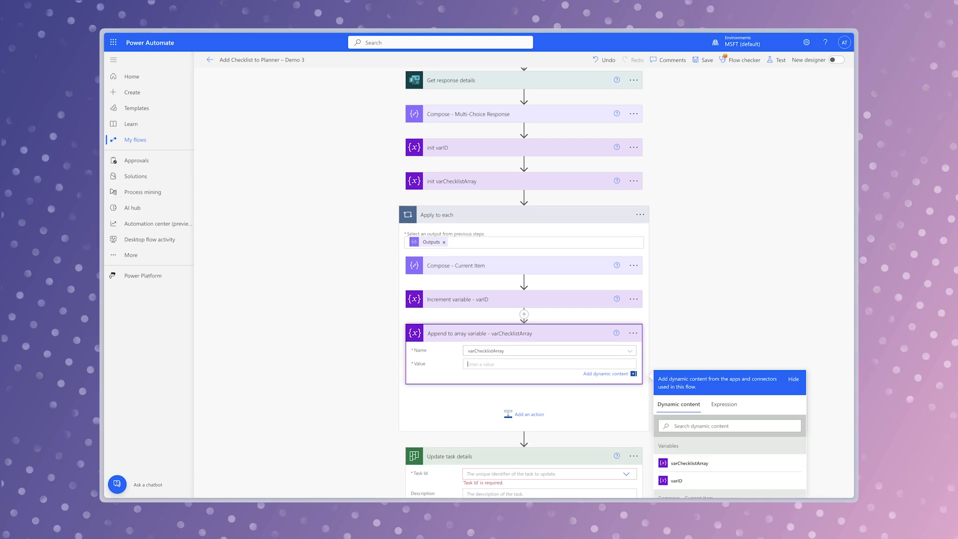
pyautogui.hotkey('ctrl', 'v')
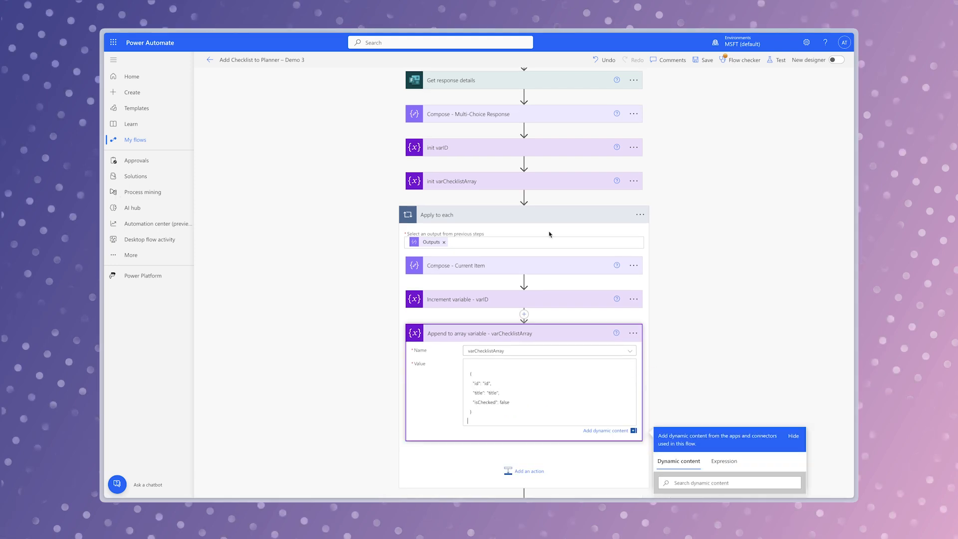
# - In the appended object, replace the "id" value with varID and the "title" value with the Outputs of Compose - Current Item
pyautogui.scroll(-3, 756, 277)
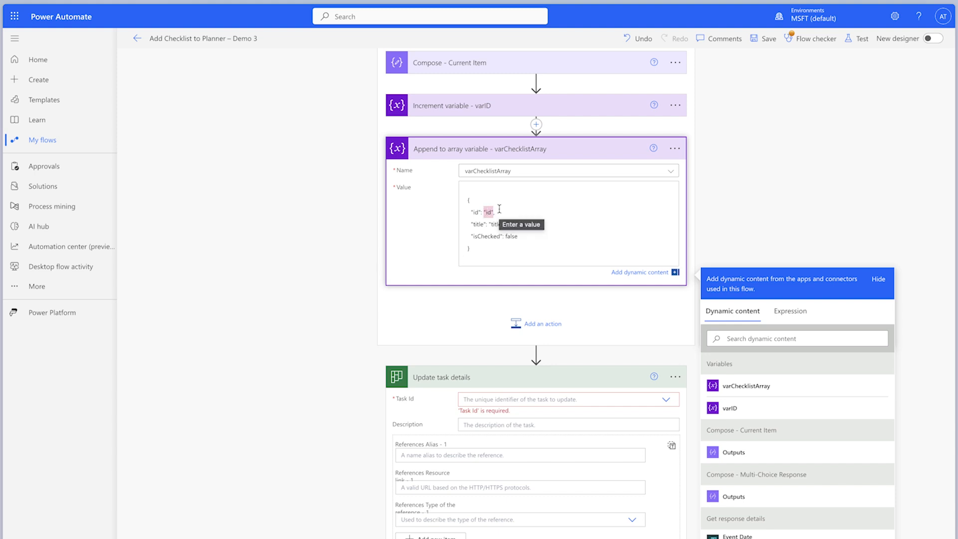
pyautogui.click(772, 408)
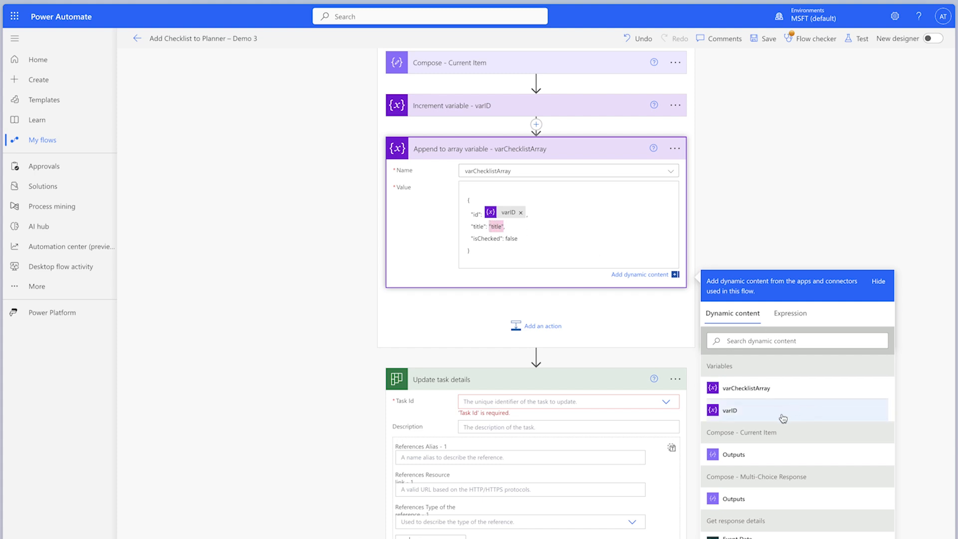
pyautogui.click(770, 455)
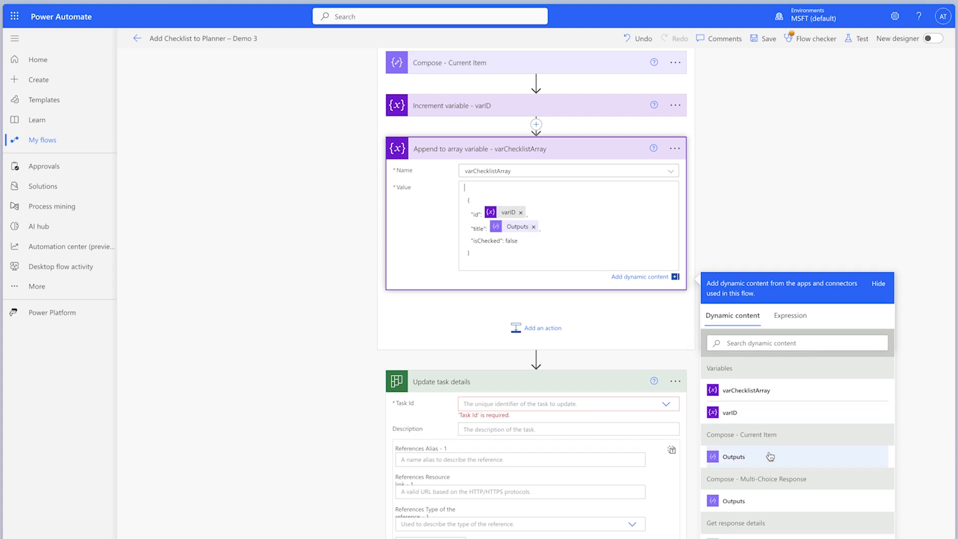
pyautogui.scroll(-10, 771, 457)
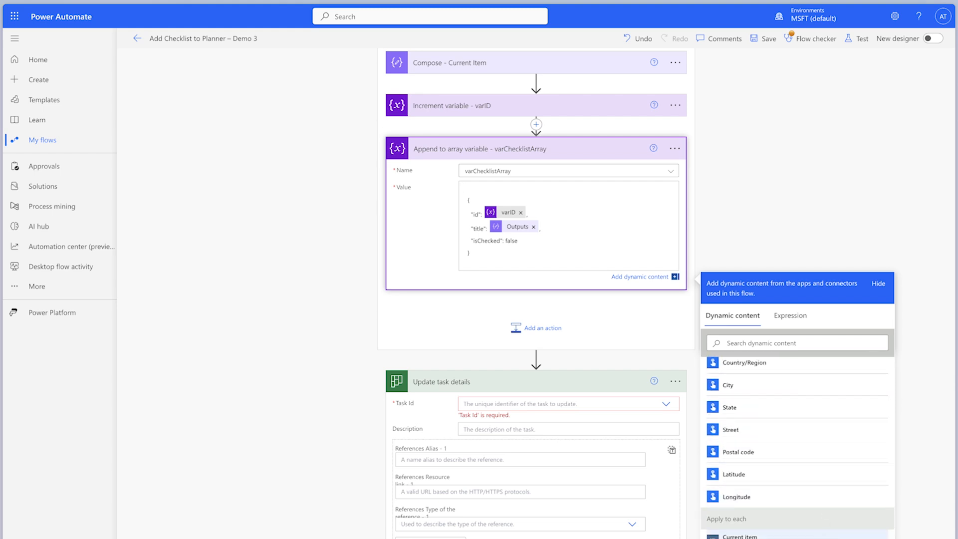
# - Insert a Compose action named Compose - varChecklistArray between Apply to each and Update task details, with varChecklistArray as its inputs
pyautogui.click(537, 359)
pyautogui.click(539, 373)
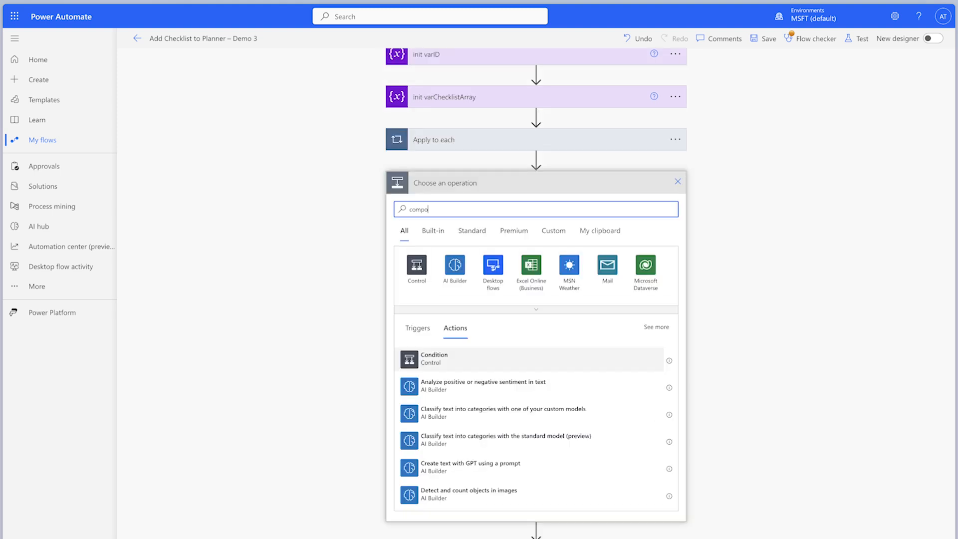
pyautogui.click(561, 367)
pyautogui.click(675, 324)
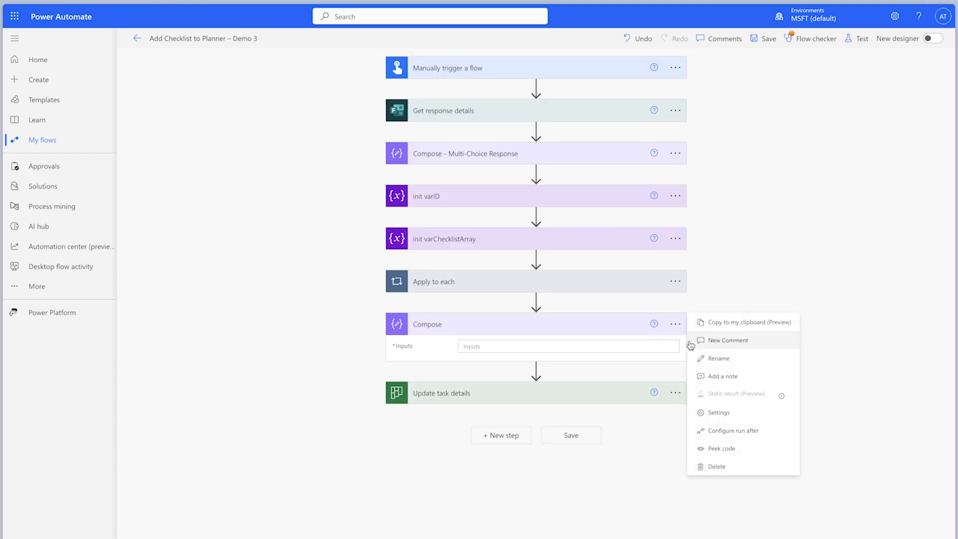
pyautogui.click(713, 360)
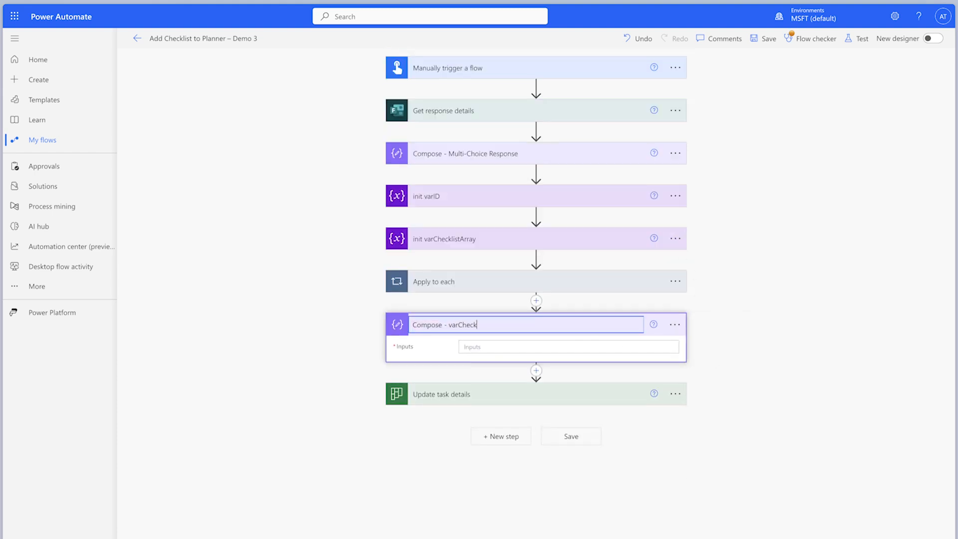
pyautogui.click(562, 346)
pyautogui.click(739, 472)
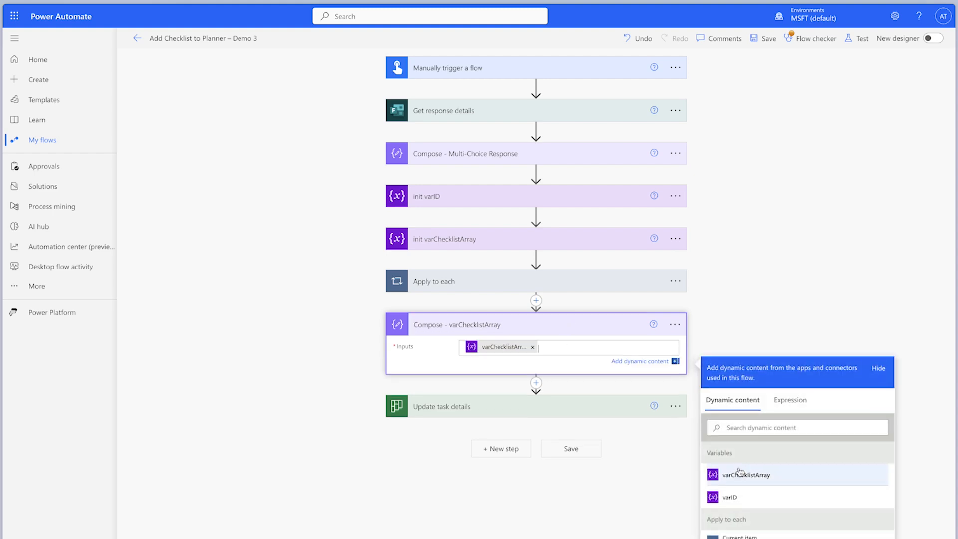
# - Insert a Terminate action with status Succeeded between Compose - varChecklistArray and Update task details
pyautogui.click(536, 382)
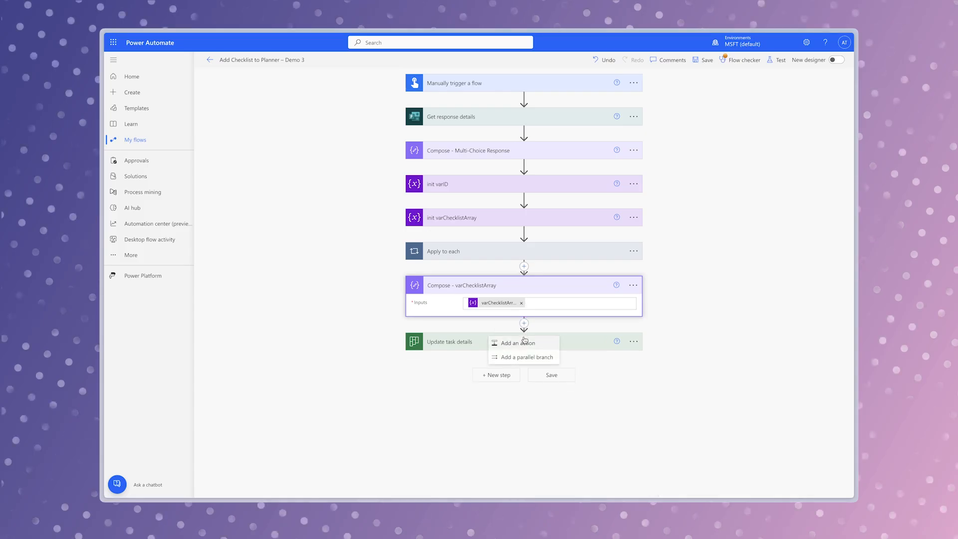
pyautogui.click(524, 342)
pyautogui.write('termin')
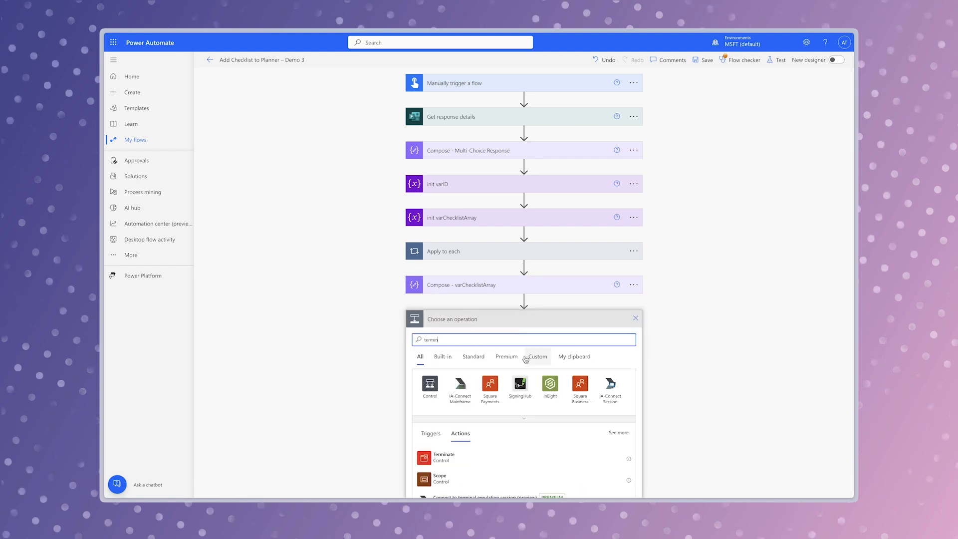
pyautogui.click(499, 457)
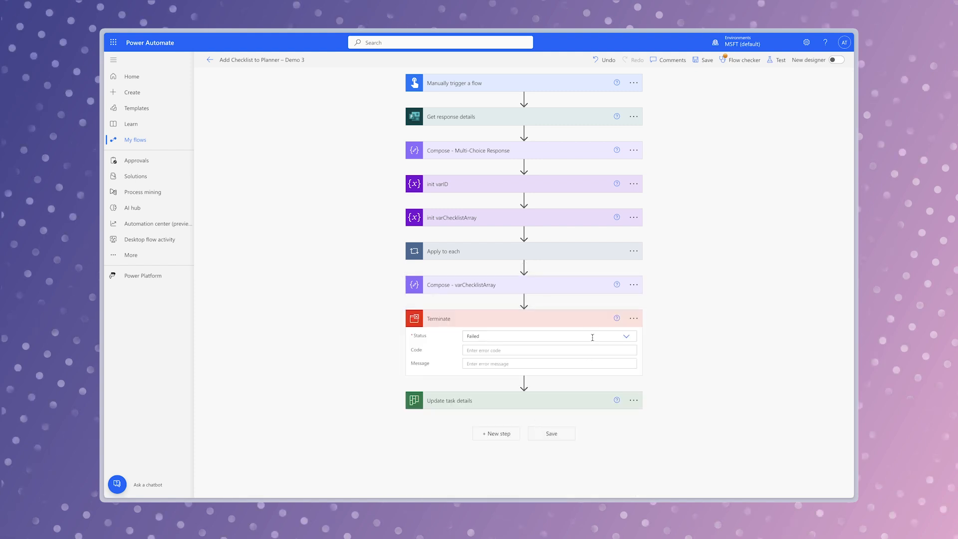
pyautogui.click(624, 337)
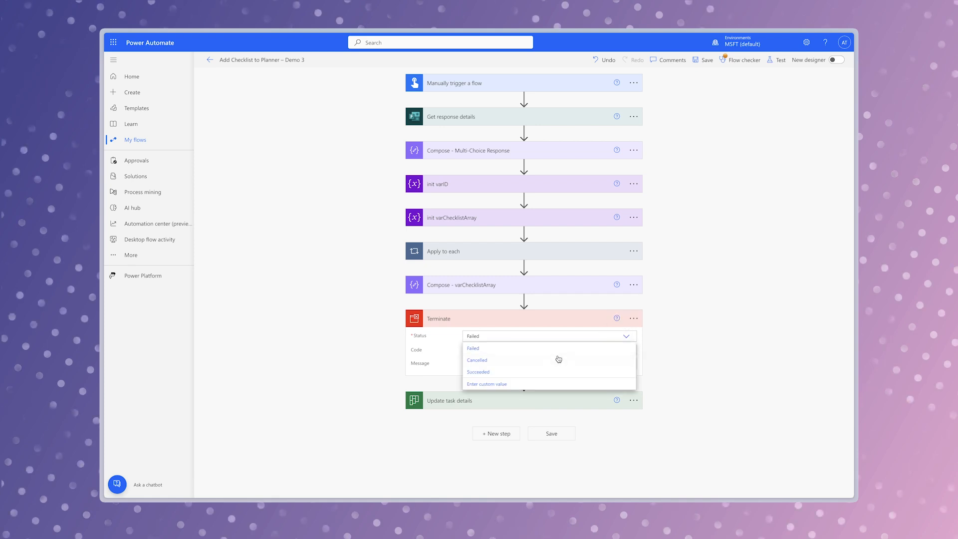
pyautogui.click(542, 371)
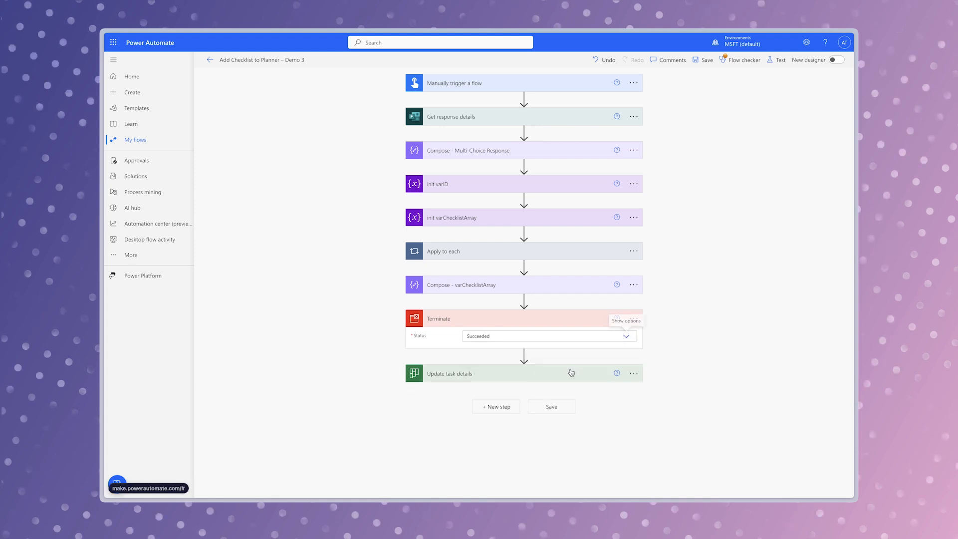
# - Paste the copied task ID as a custom value for Task Id in Update task details
pyautogui.click(522, 375)
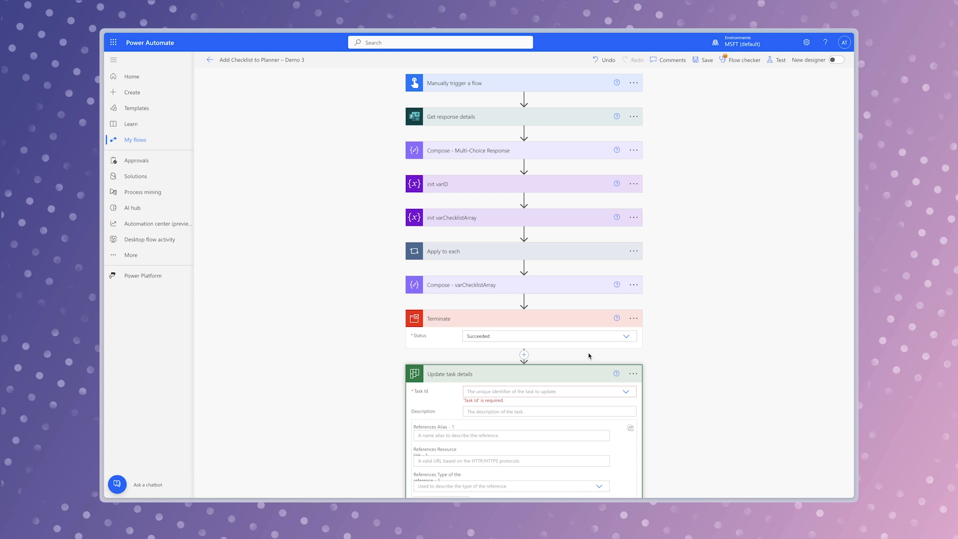
pyautogui.click(544, 392)
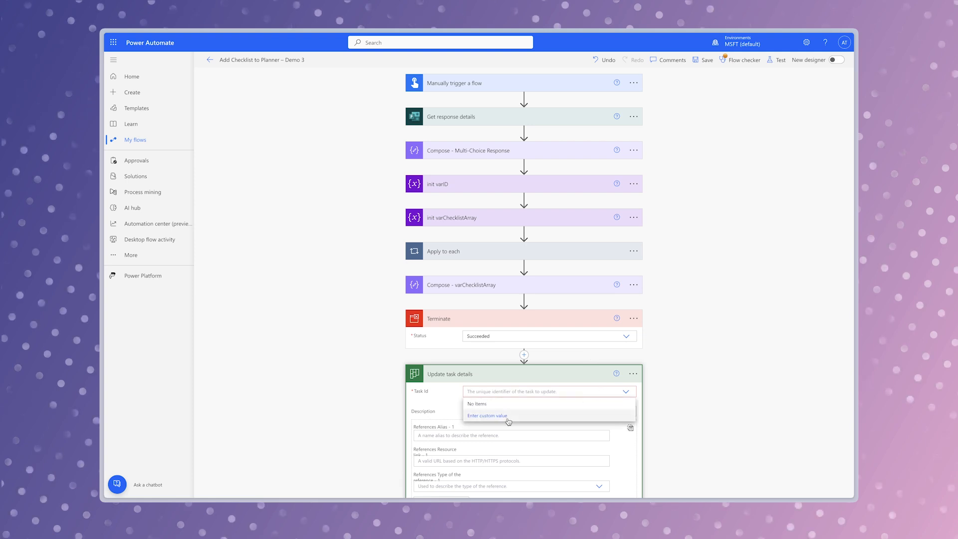
pyautogui.click(508, 422)
pyautogui.write('m2eP2vjOzUaLSfUwwM0QmGUAA6zx')
# - Save the flow and run a manual test of it
pyautogui.click(780, 61)
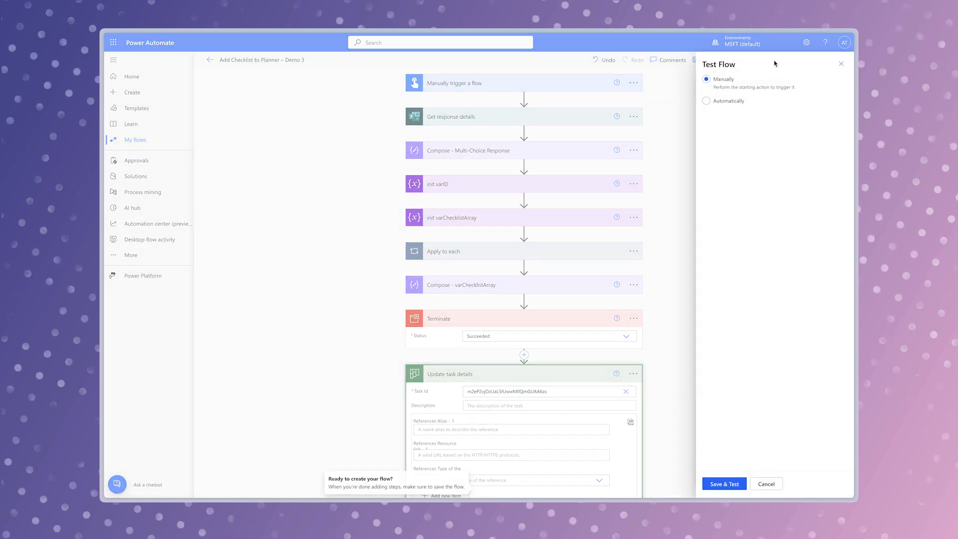
pyautogui.click(732, 483)
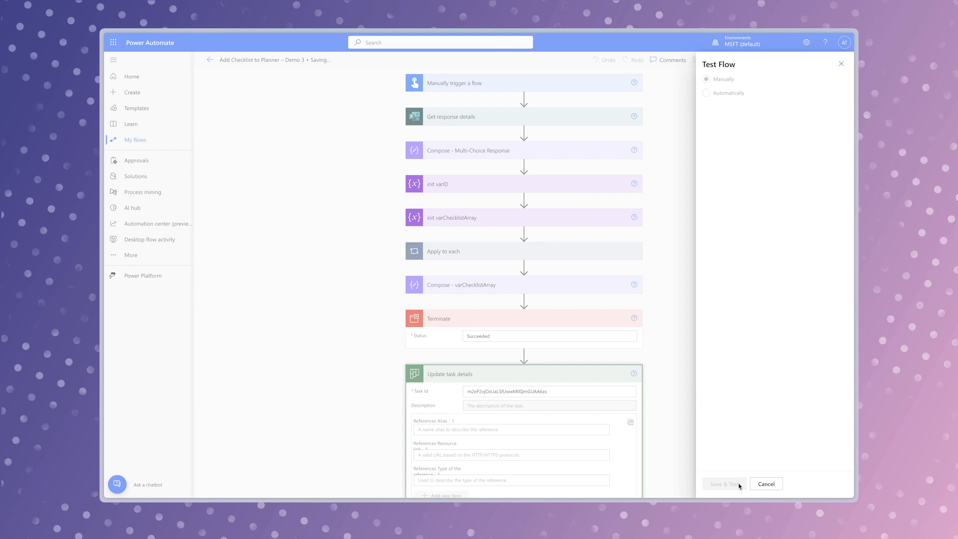
pyautogui.click(747, 484)
pyautogui.click(735, 483)
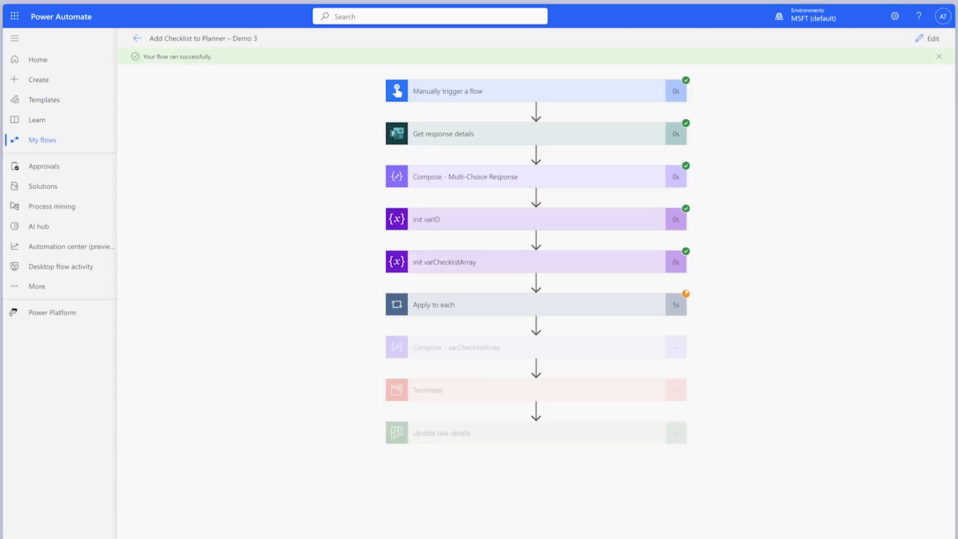
# - Examine the outputs of Compose - varChecklistArray in the run results, through to the last checklist item
pyautogui.click(571, 356)
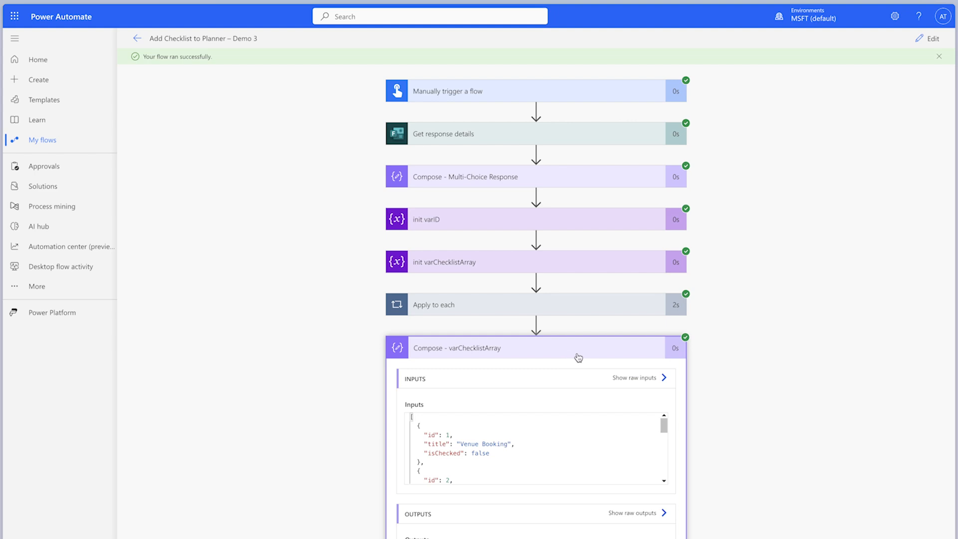
pyautogui.scroll(-3, 752, 408)
pyautogui.scroll(-3, 530, 423)
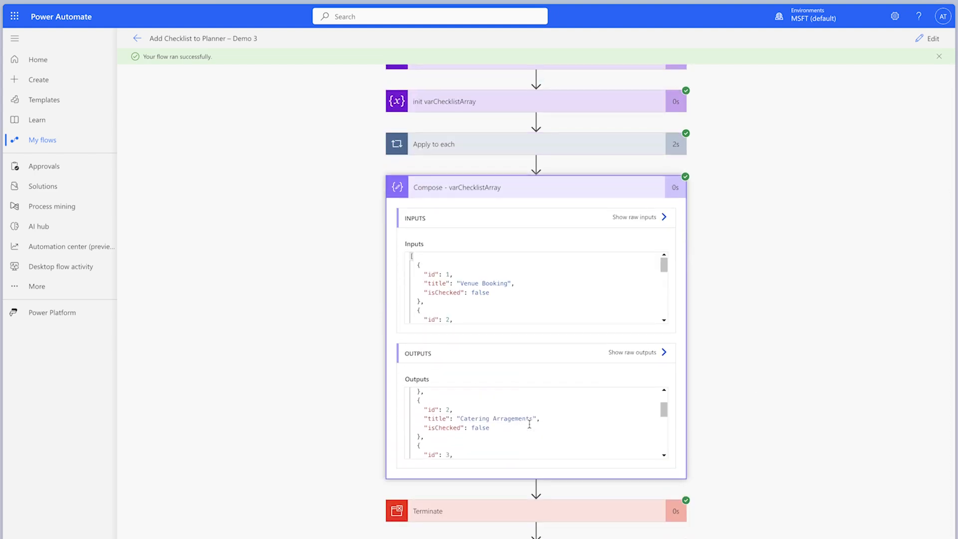
pyautogui.scroll(-4, 530, 424)
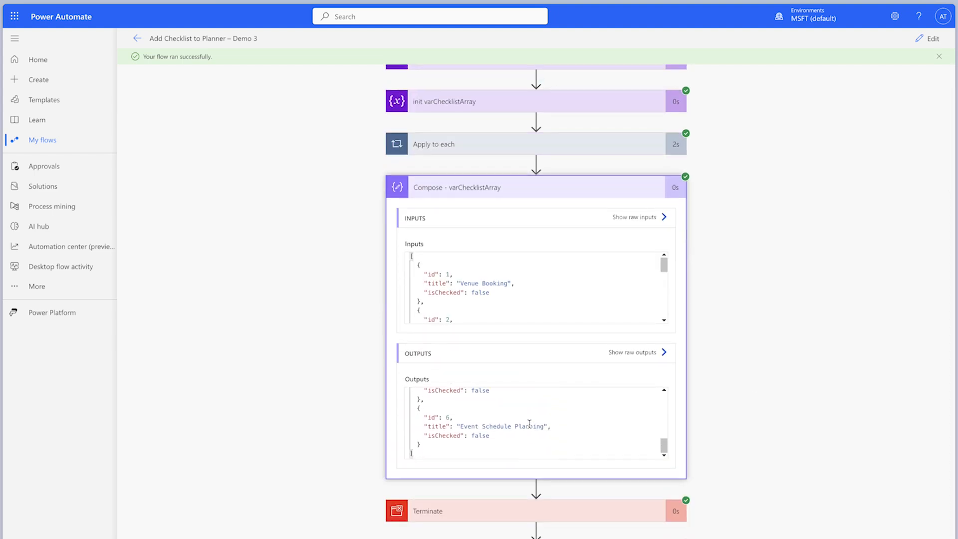
# - Return to editing, replace the Checklist value in Update task details with varChecklistArray, and move Terminate below Update task details
pyautogui.click(921, 44)
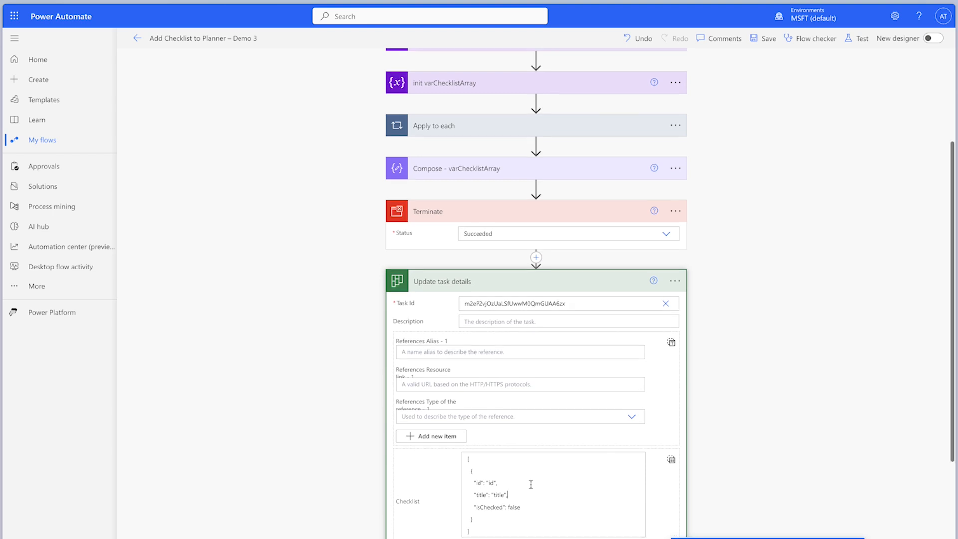
pyautogui.press('super+a')
pyautogui.press('BackSpace')
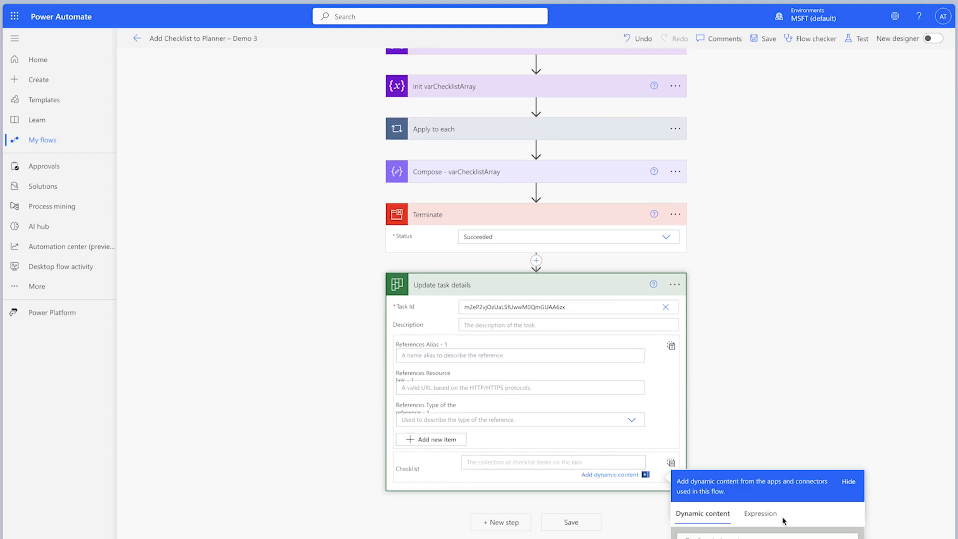
pyautogui.scroll(-3, 776, 432)
pyautogui.click(724, 439)
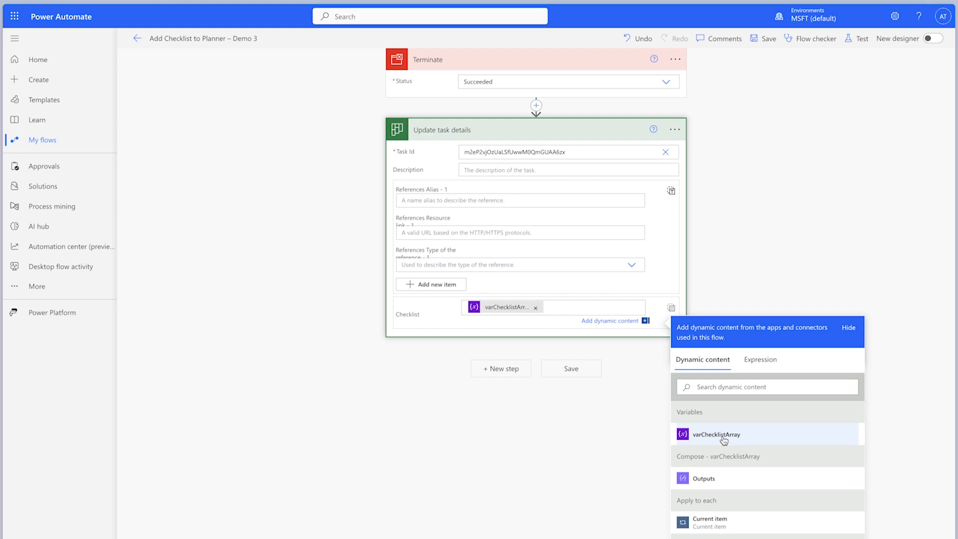
pyautogui.moveTo(532, 60); pyautogui.dragTo(545, 397)
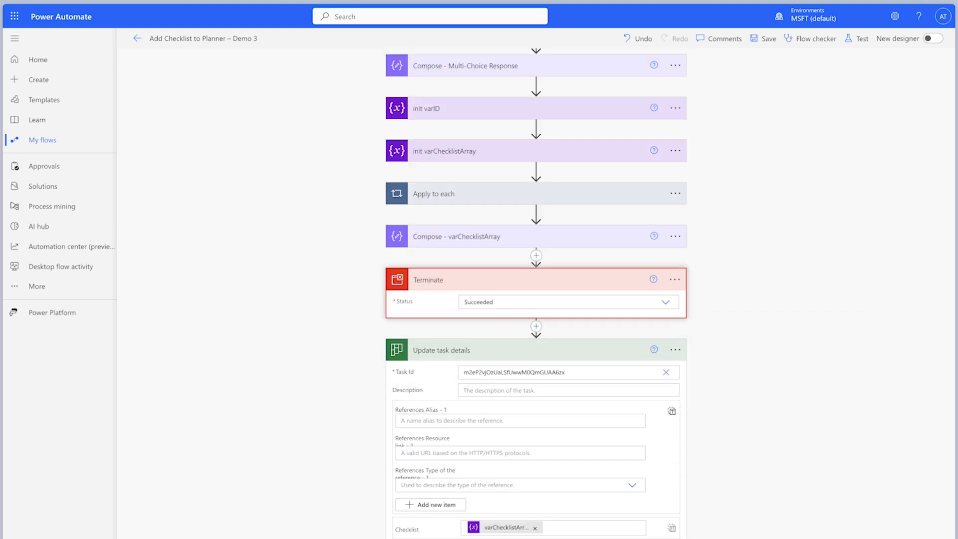
pyautogui.moveTo(536, 279); pyautogui.dragTo(525, 470)
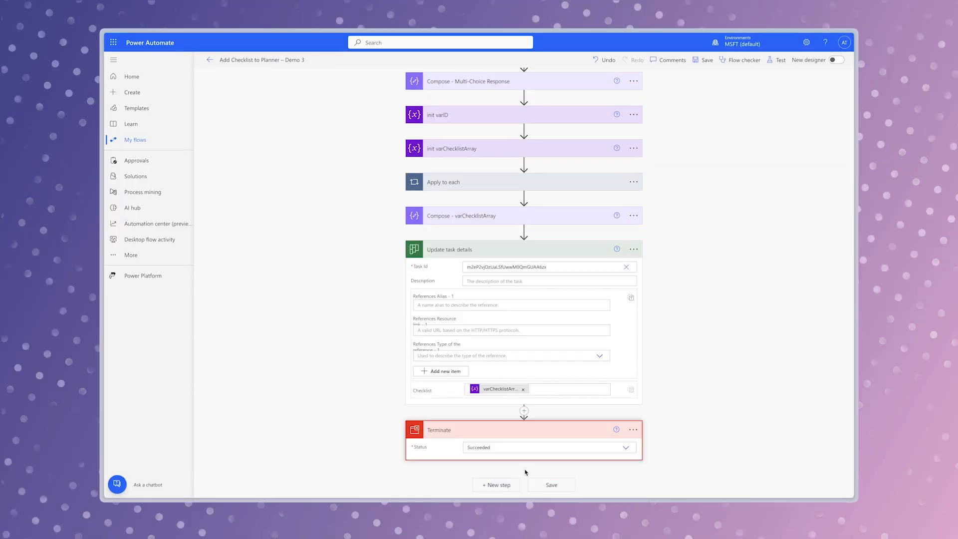
# - Save and manually test the flow, and open the task "A Task with MS Form Checklist Items" in Planner
pyautogui.click(859, 39)
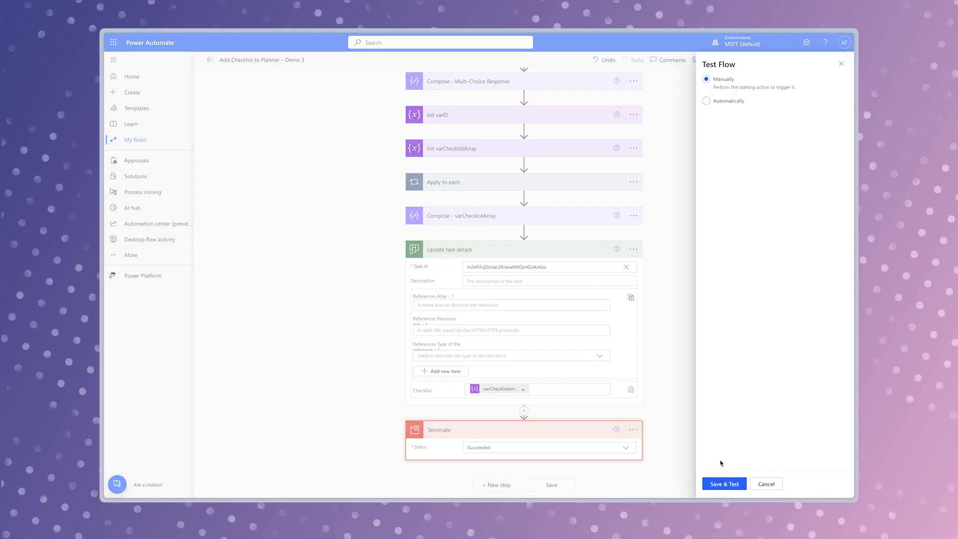
pyautogui.click(730, 483)
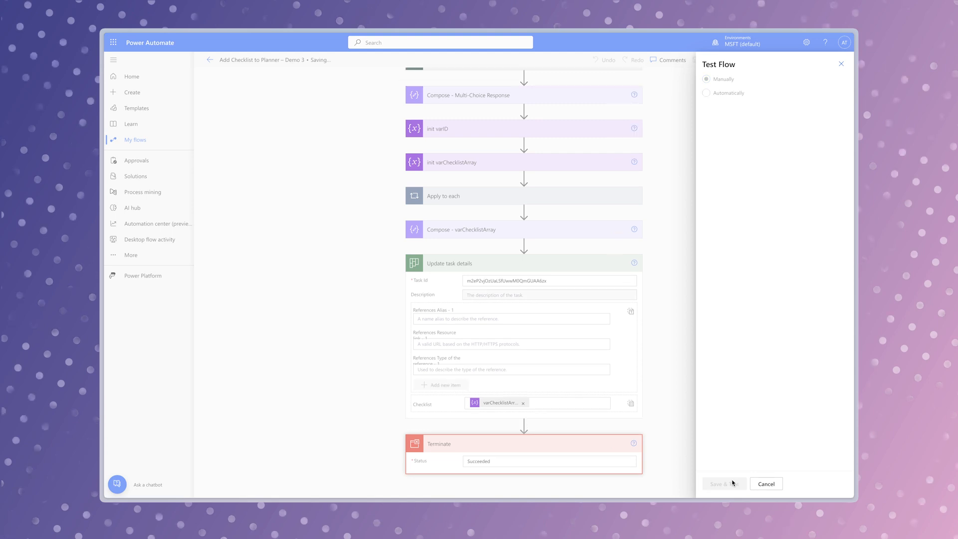
pyautogui.click(733, 483)
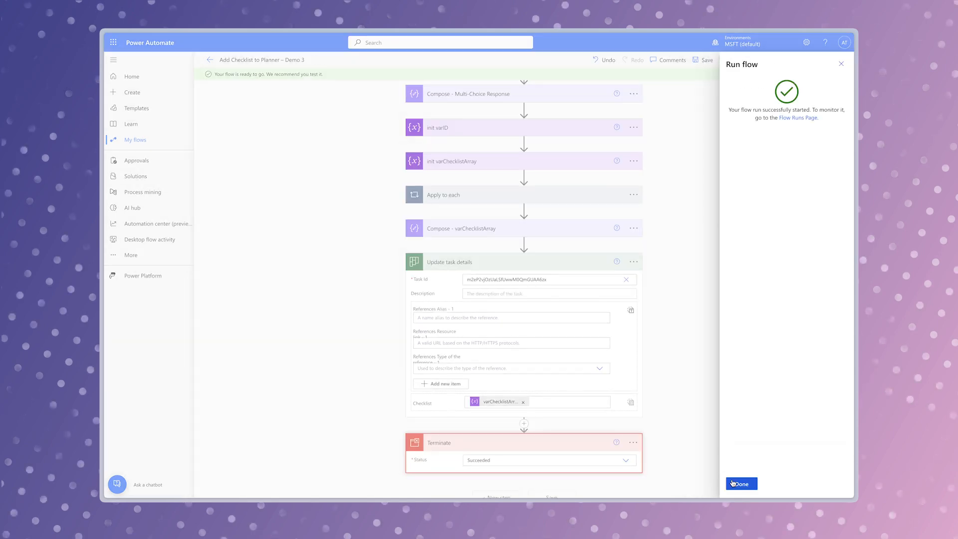
pyautogui.click(734, 483)
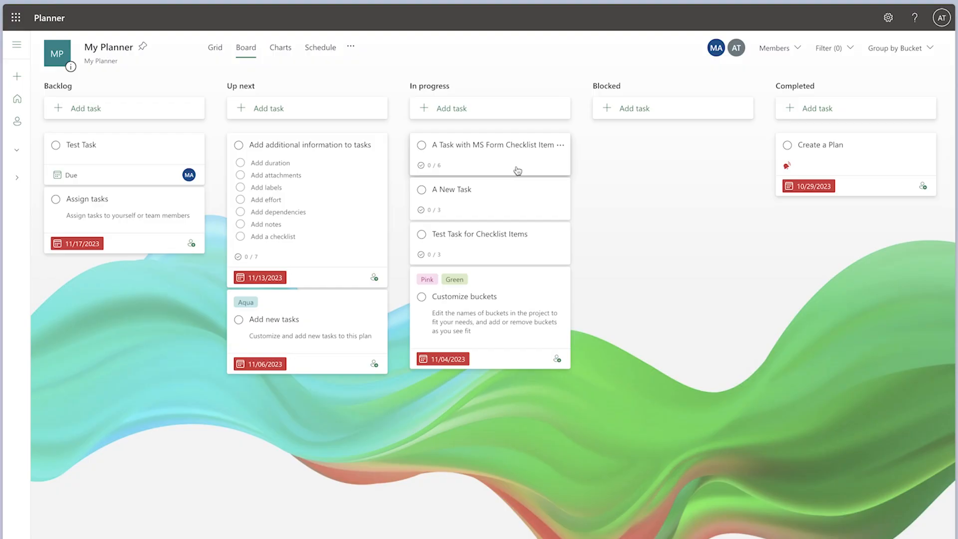
pyautogui.click(515, 169)
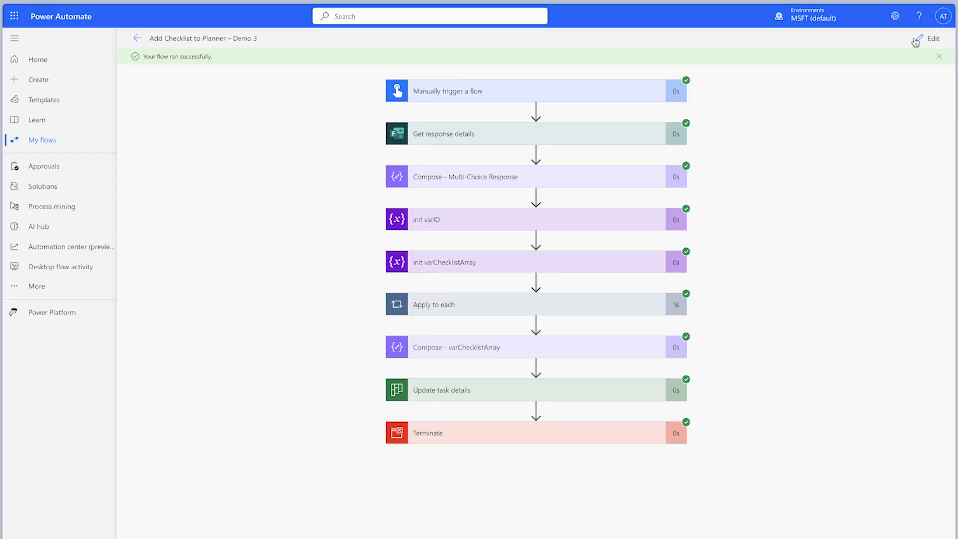
# - Edit the flow in Power Automate and insert a Planner Create a task action between Compose - varChecklistArray and Update task details
pyautogui.click(916, 43)
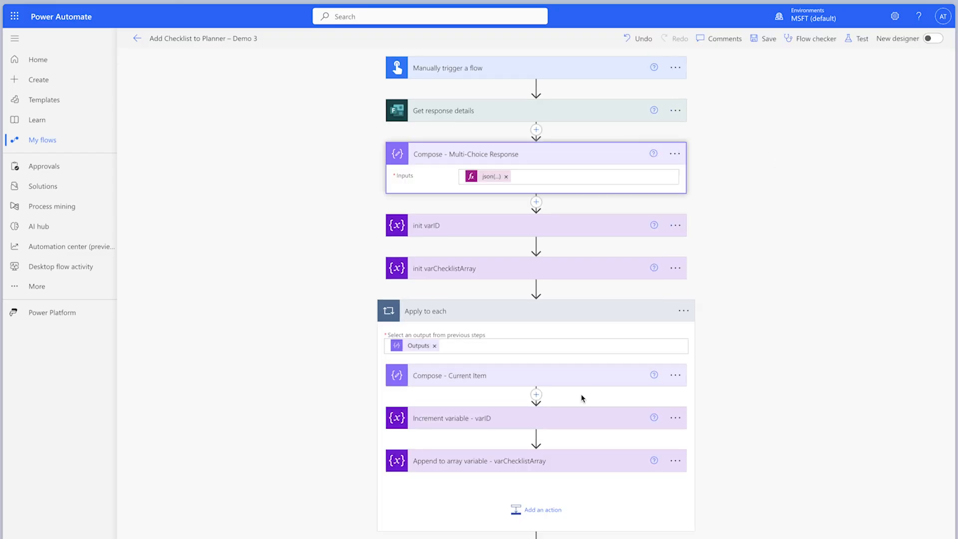
pyautogui.scroll(-2, 566, 419)
pyautogui.click(536, 467)
pyautogui.click(537, 485)
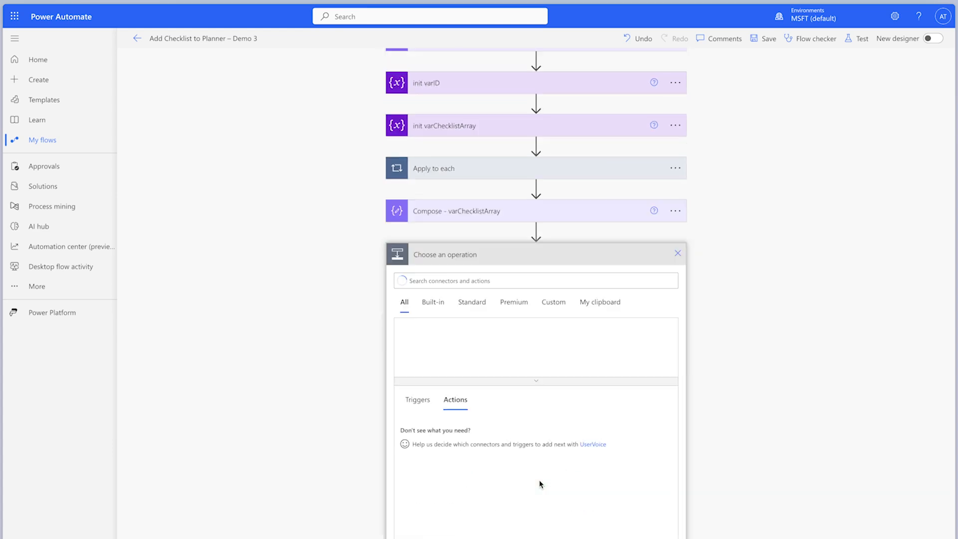
pyautogui.write('create')
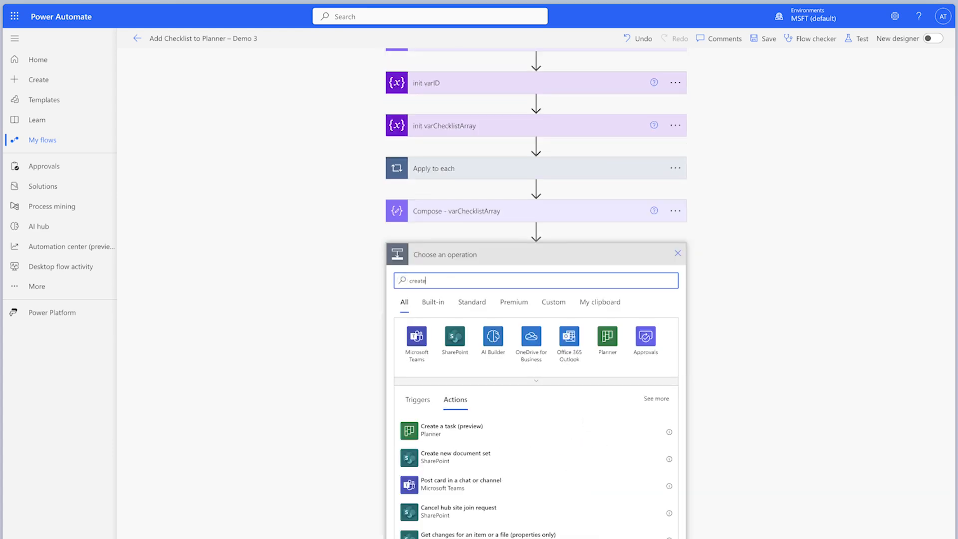
pyautogui.click(545, 514)
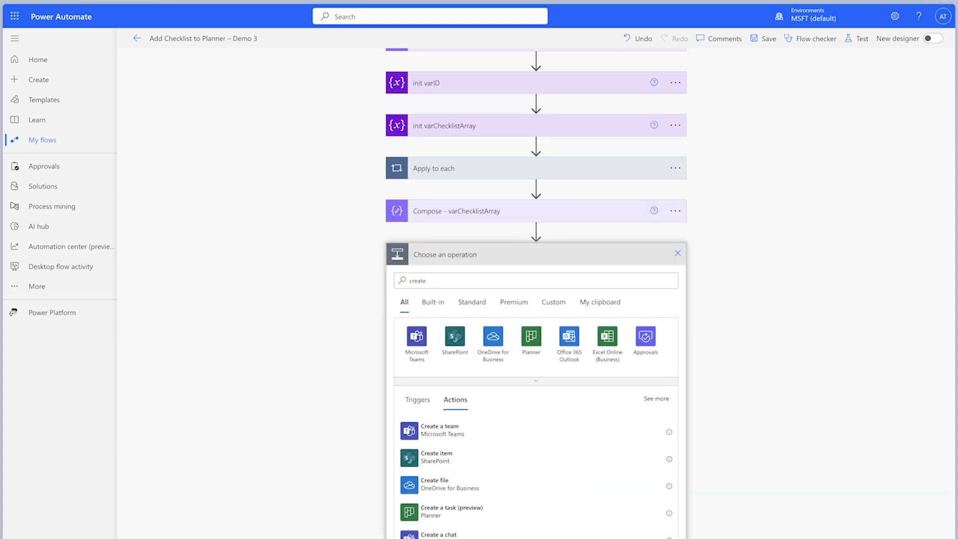
# - In Create a task, set the Group Id to Power Platform Sandbox and the Plan Id to Tasks from MS Form
pyautogui.click(611, 277)
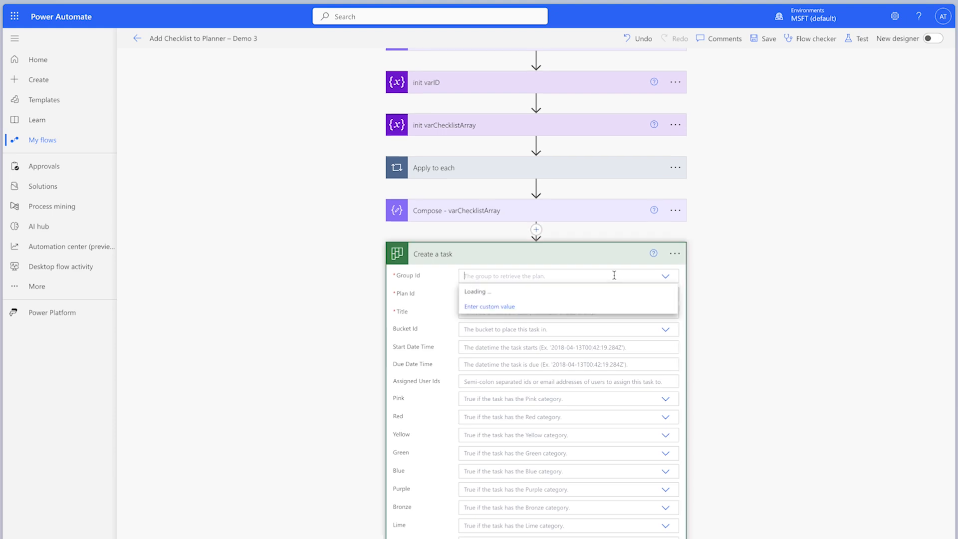
pyautogui.scroll(-1, 541, 384)
pyautogui.click(545, 402)
pyautogui.click(661, 296)
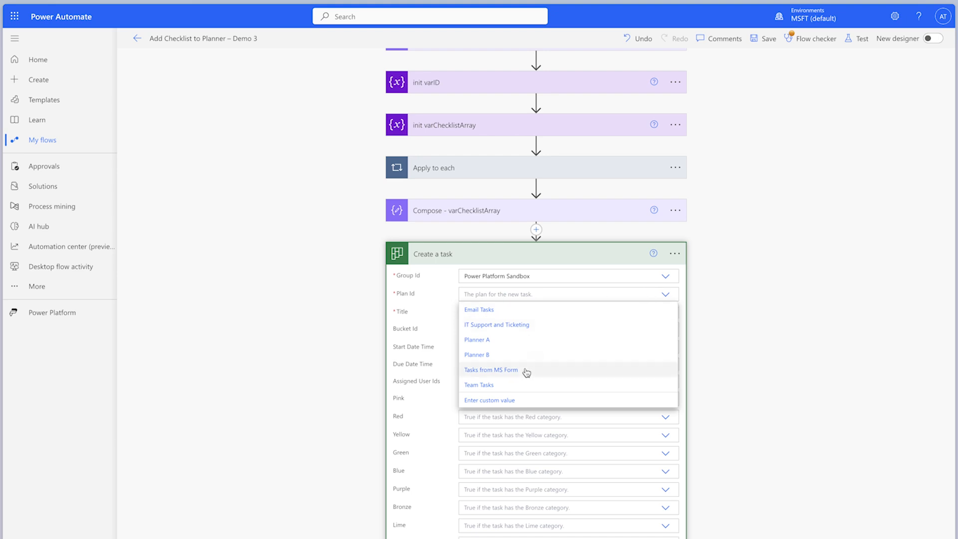
pyautogui.click(528, 373)
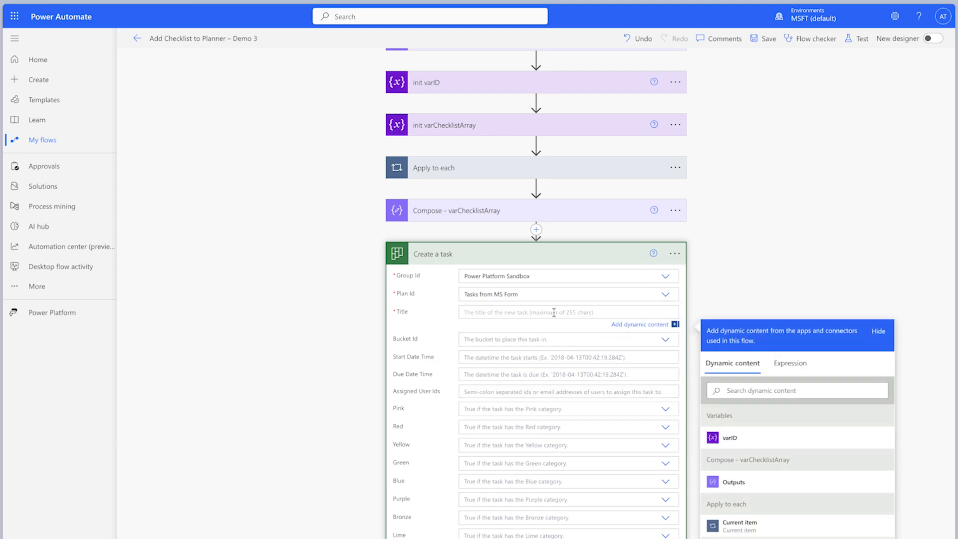
# - Set the Title of Create a task to the Event Name answer from Get response details and collapse the action
pyautogui.click(761, 390)
pyautogui.write('even')
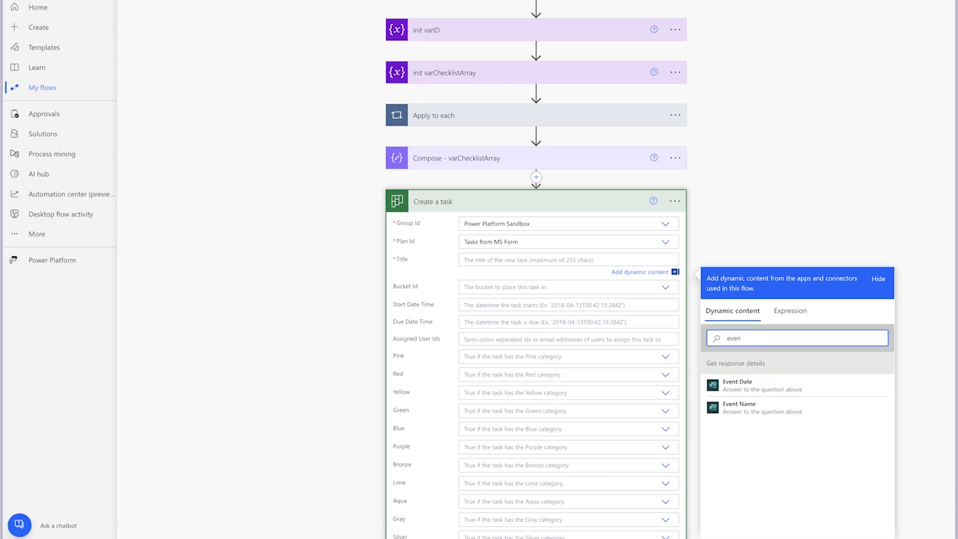
pyautogui.click(778, 408)
pyautogui.click(624, 202)
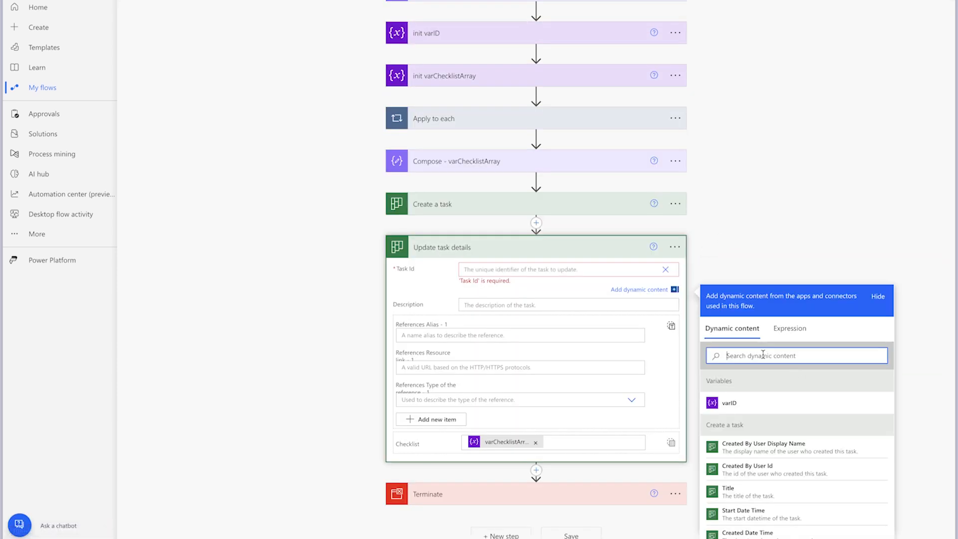
# - Set the Task Id of Update task details to the Id output of Create a task
pyautogui.write('t')
pyautogui.press('BackSpace')
pyautogui.write('id')
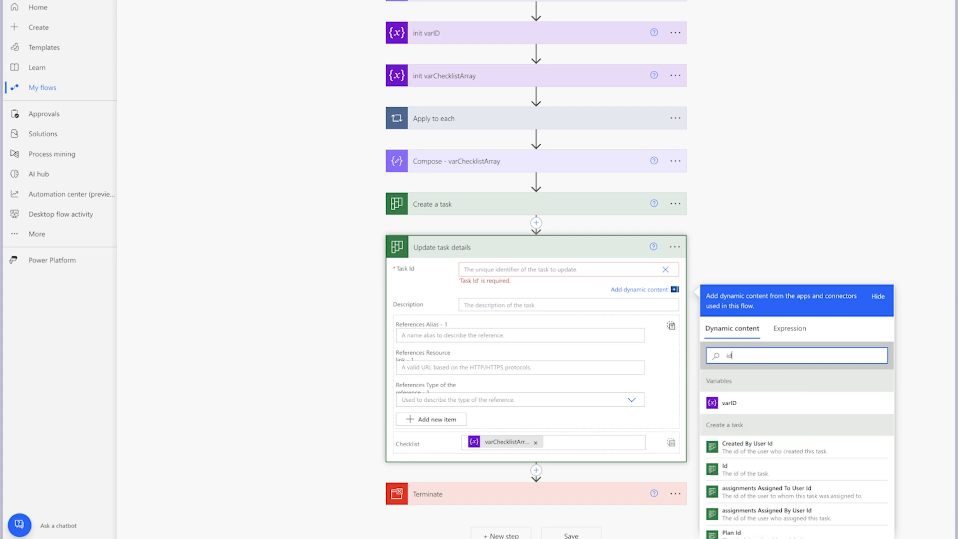
pyautogui.click(779, 471)
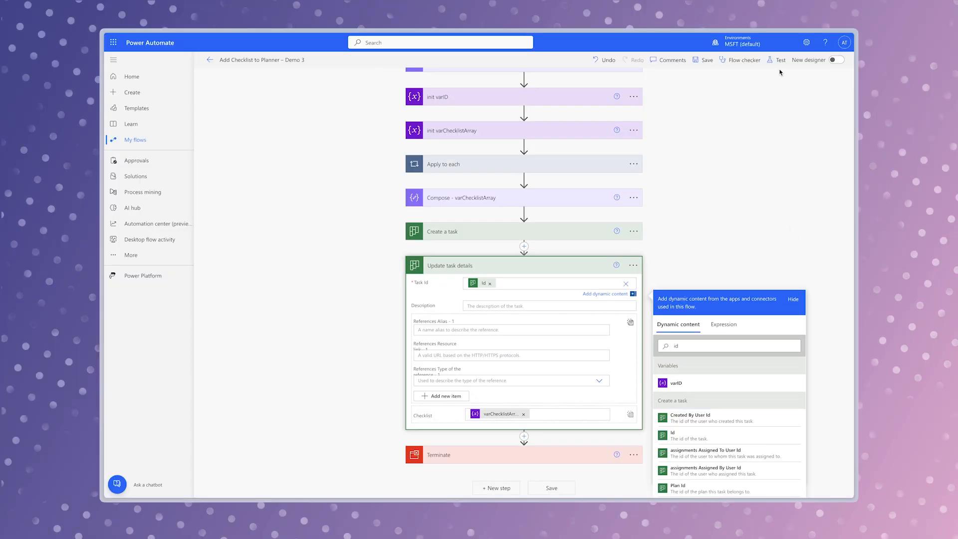
# - Save and manually test the flow, and open the "An Awesome Event" task in the Tasks from MS Form plan in Planner
pyautogui.click(780, 64)
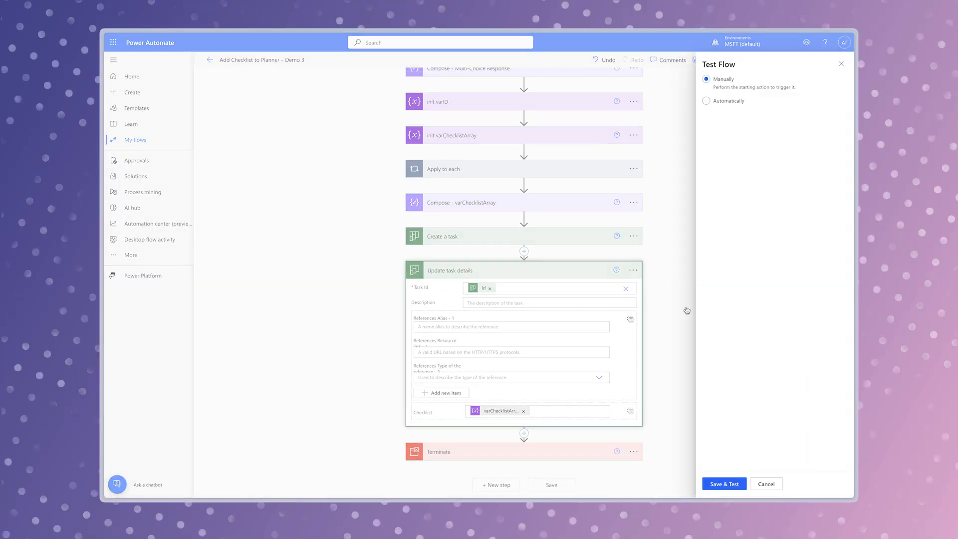
pyautogui.click(732, 484)
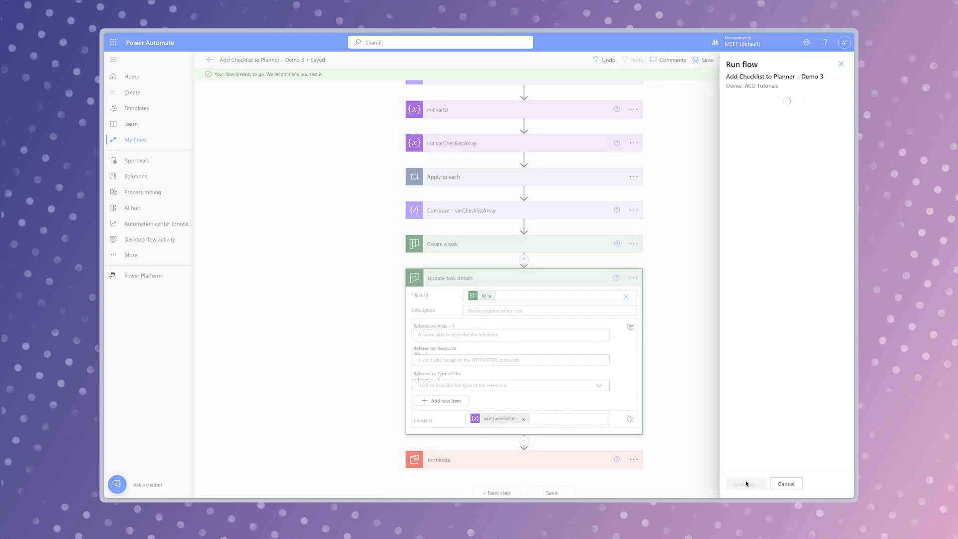
pyautogui.click(748, 483)
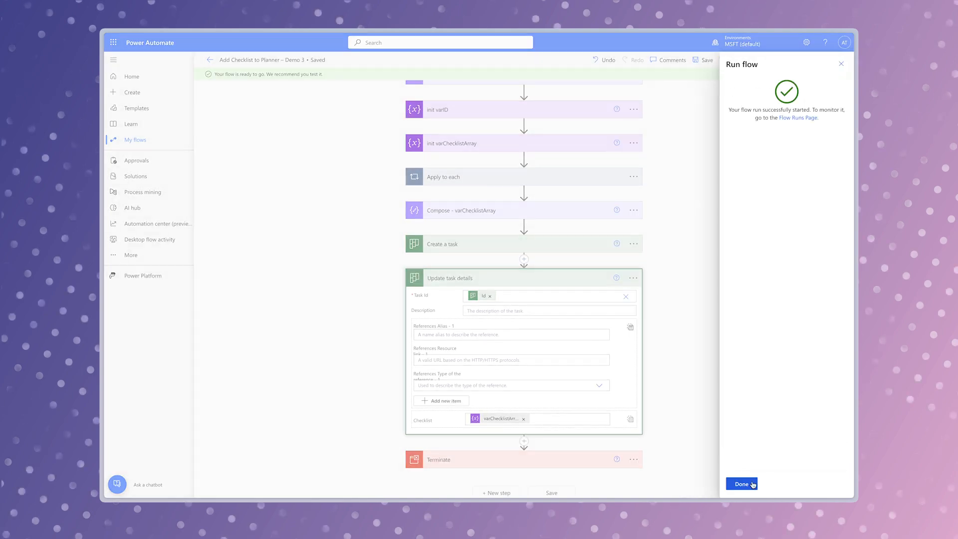
pyautogui.click(748, 483)
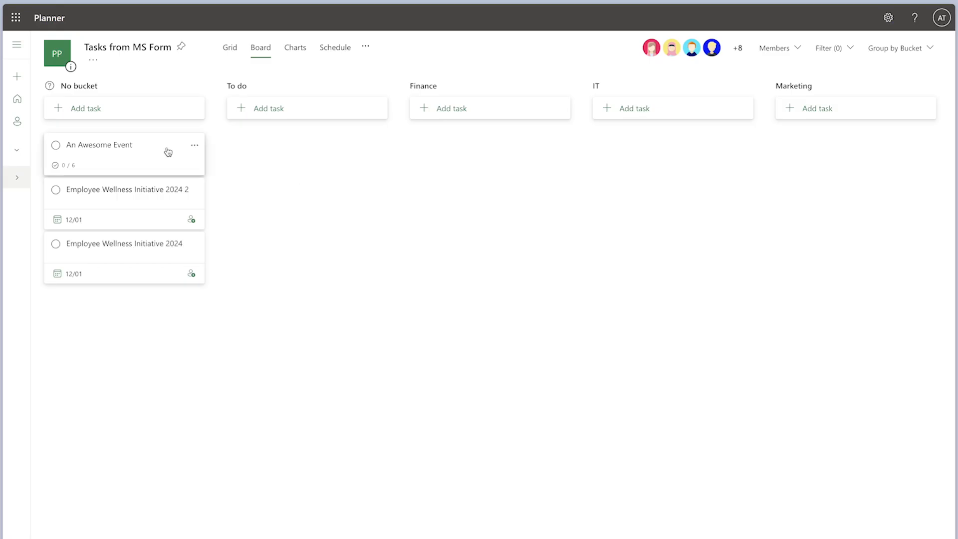
pyautogui.click(169, 152)
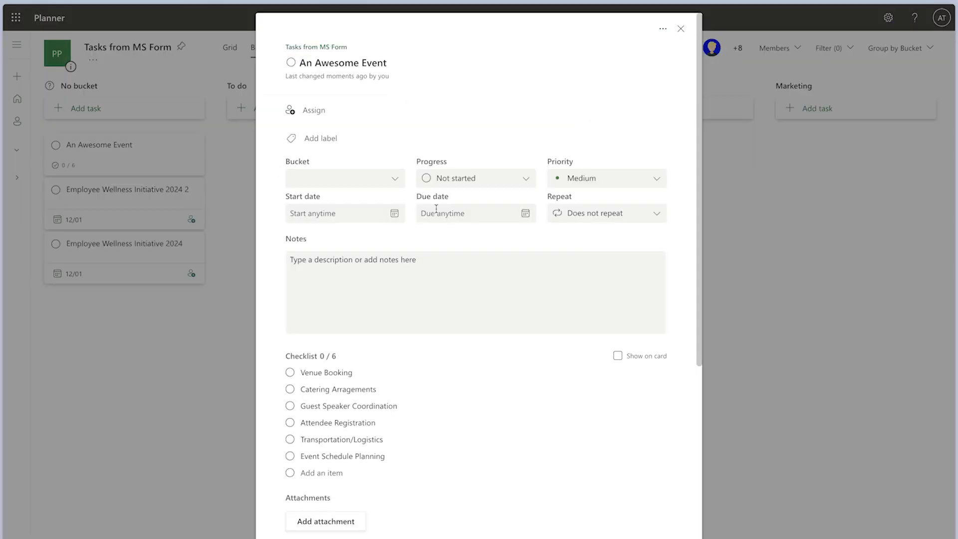